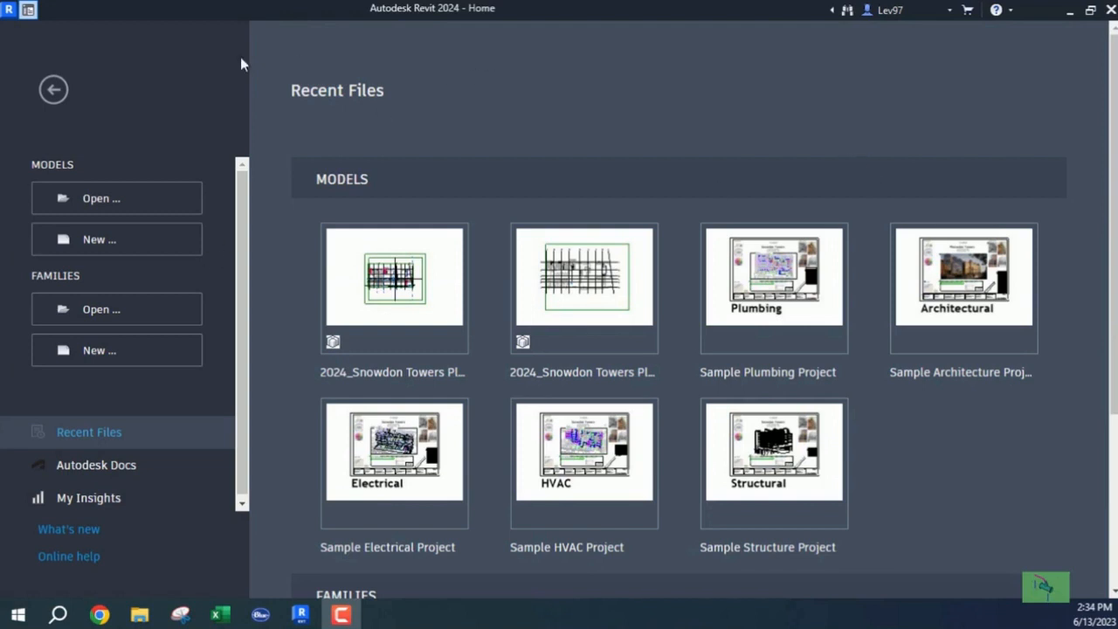
# Create a new project from the Plumbing-Default.rte template.
pyautogui.click(92, 247)
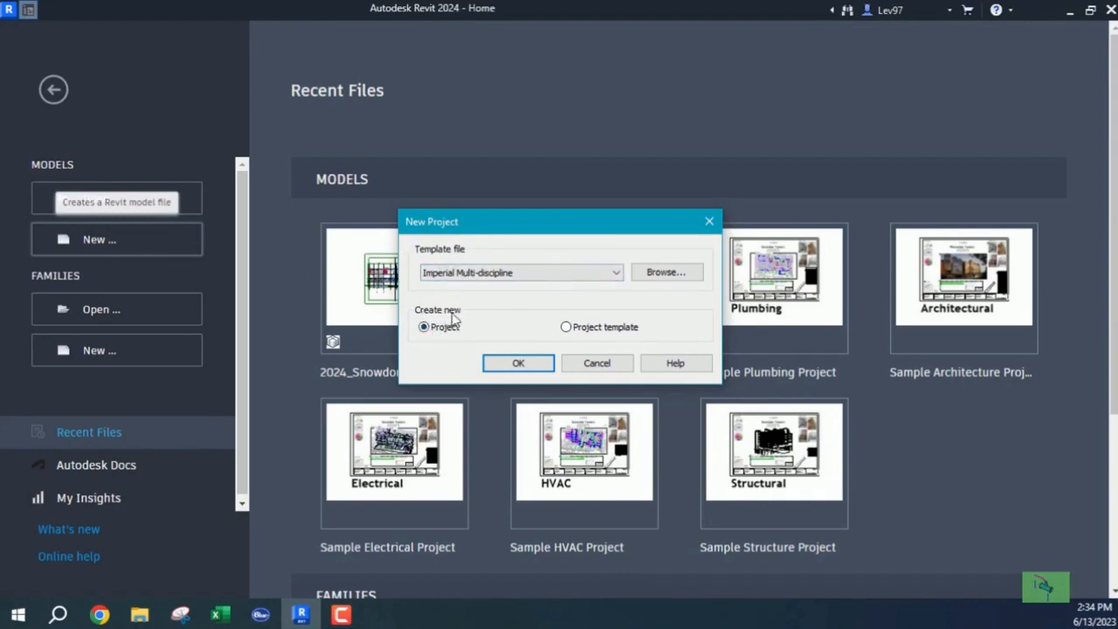
pyautogui.click(667, 274)
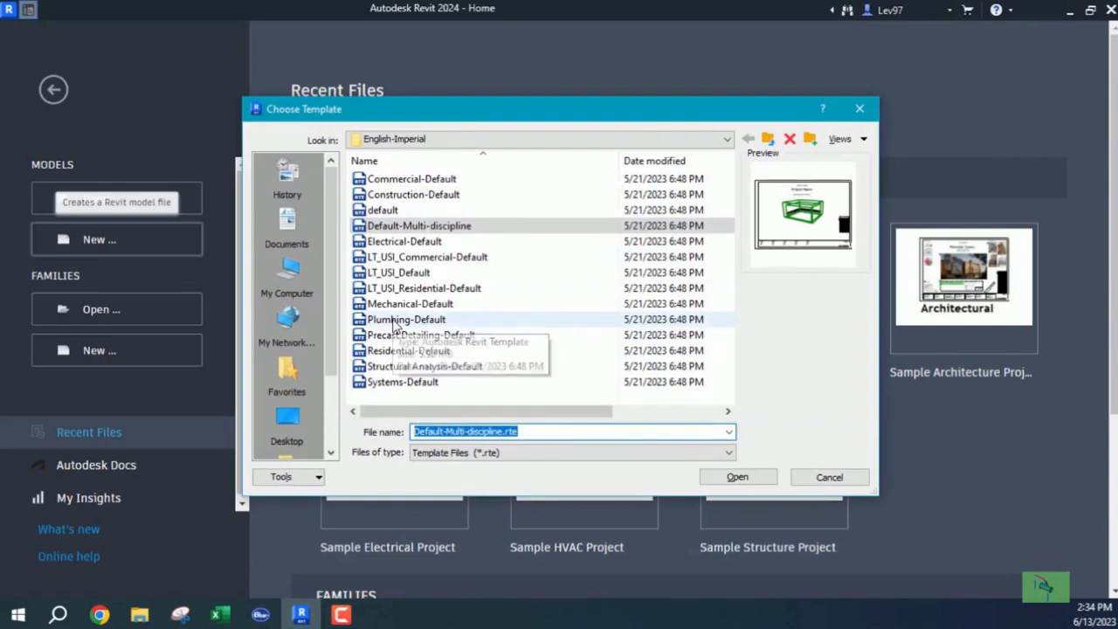
pyautogui.click(398, 321)
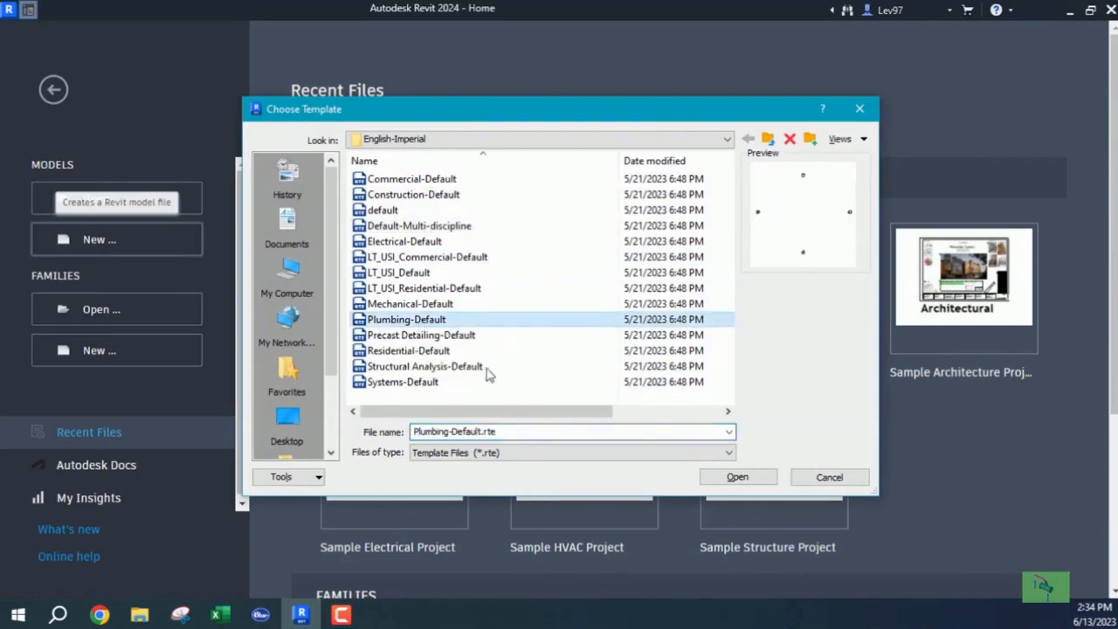
pyautogui.click(737, 478)
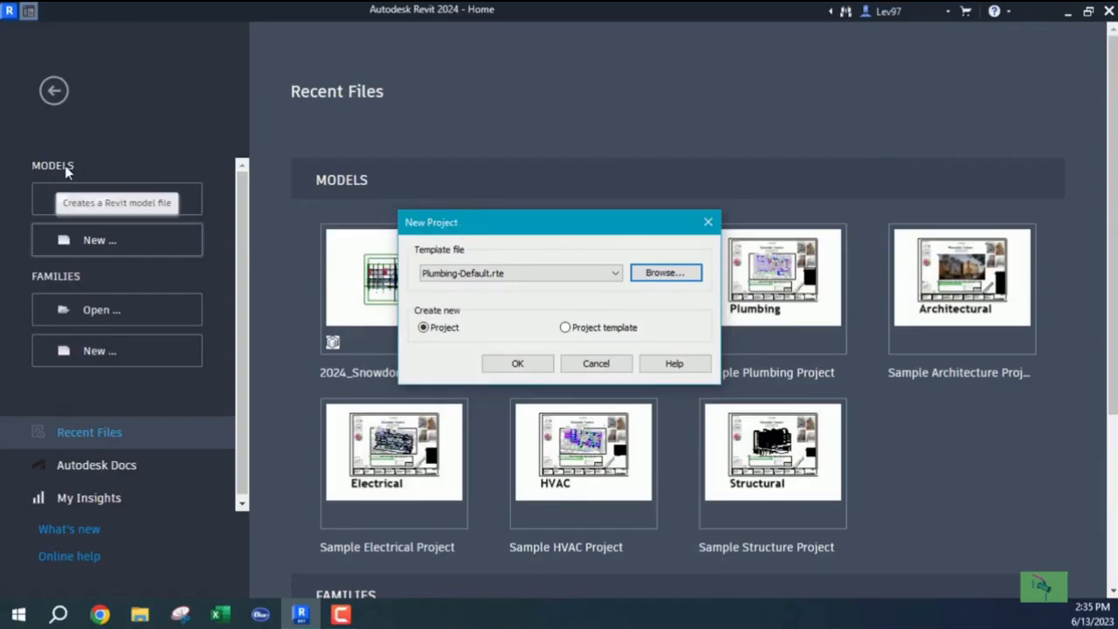
pyautogui.click(528, 371)
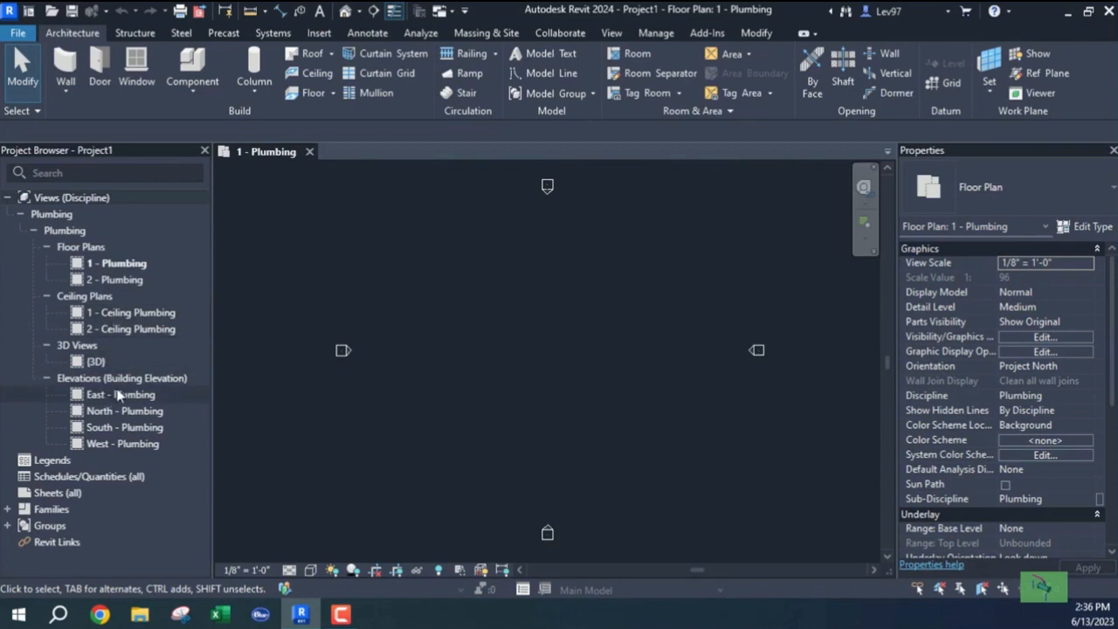
# Select 1 - Ceiling Plumbing in the Project Browser and dismiss its context menu unchanged.
pyautogui.click(114, 318)
pyautogui.rightClick(115, 318)
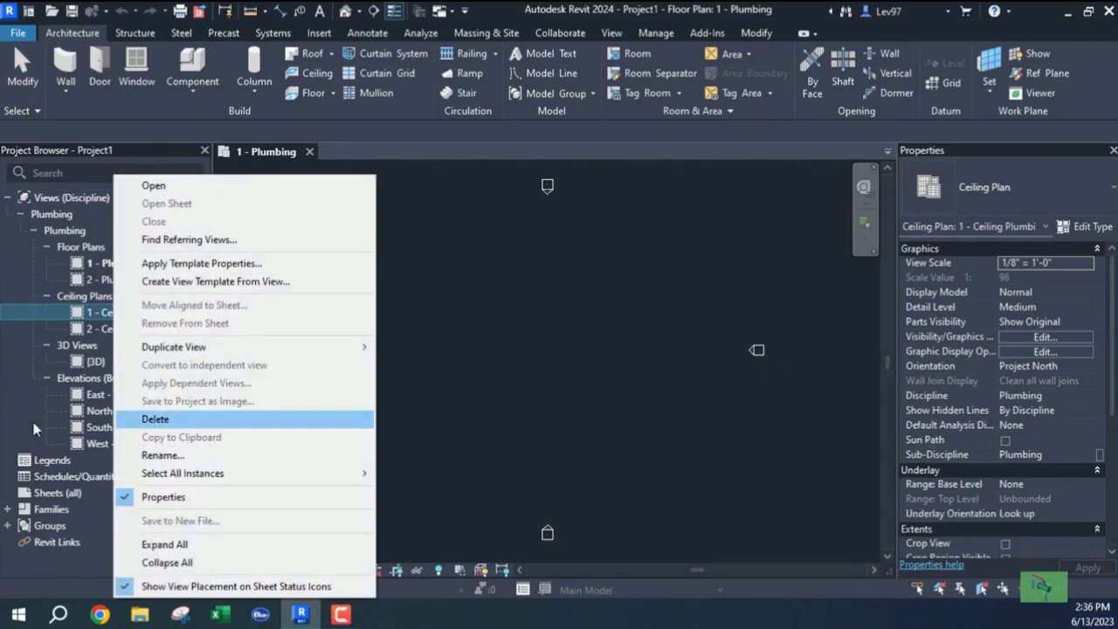
pyautogui.click(496, 356)
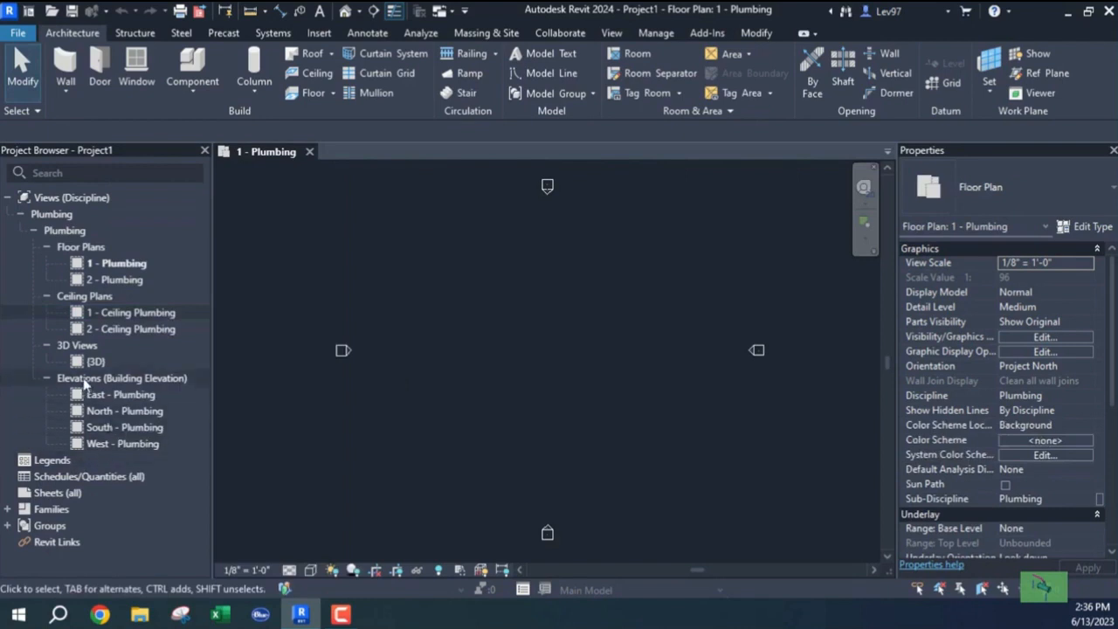
# Open the East - Plumbing elevation and frame the Level 1 (0'-0") and Level 2 (10'-0") heads.
pyautogui.doubleClick(98, 395)
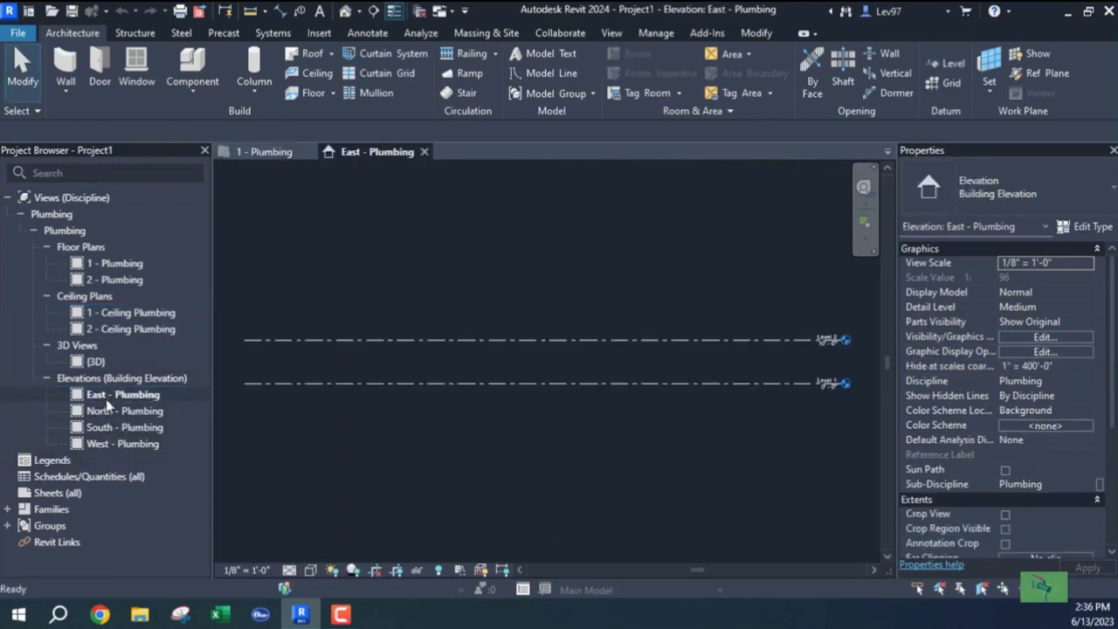
pyautogui.moveTo(646, 402); pyautogui.dragTo(140, 365, button='middle')
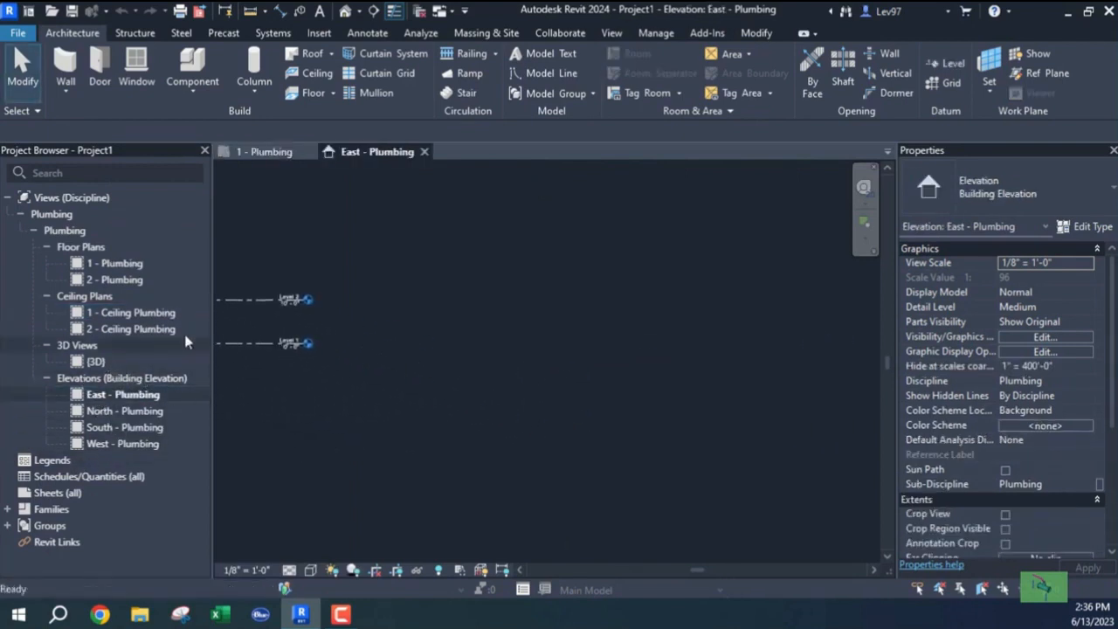
pyautogui.scroll(4, 288, 362)
pyautogui.scroll(2, 288, 362)
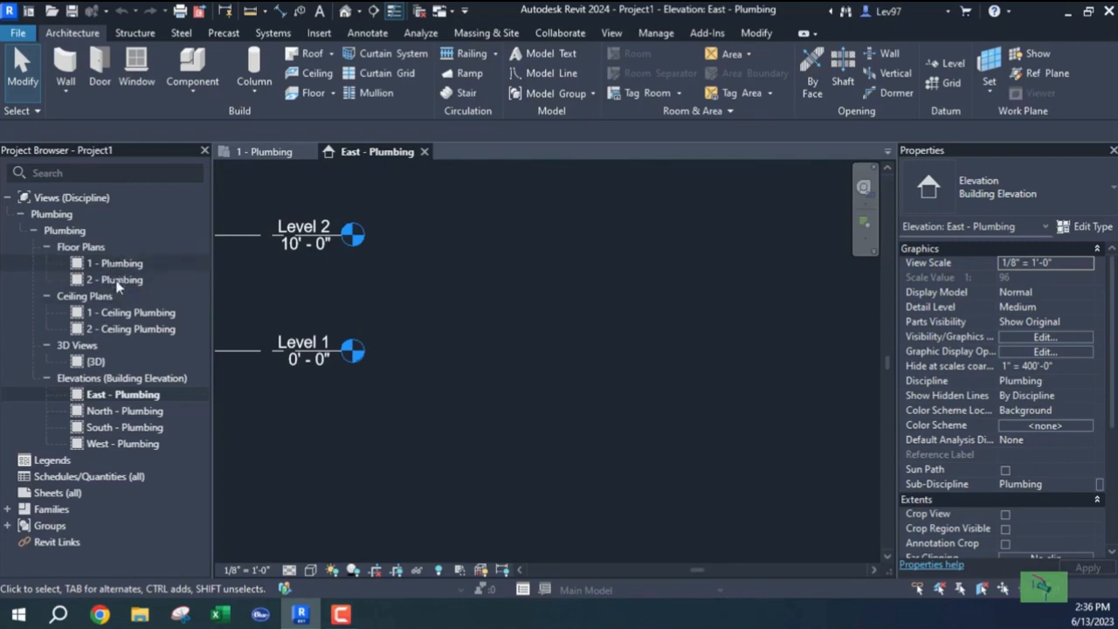
pyautogui.scroll(-3, 450, 348)
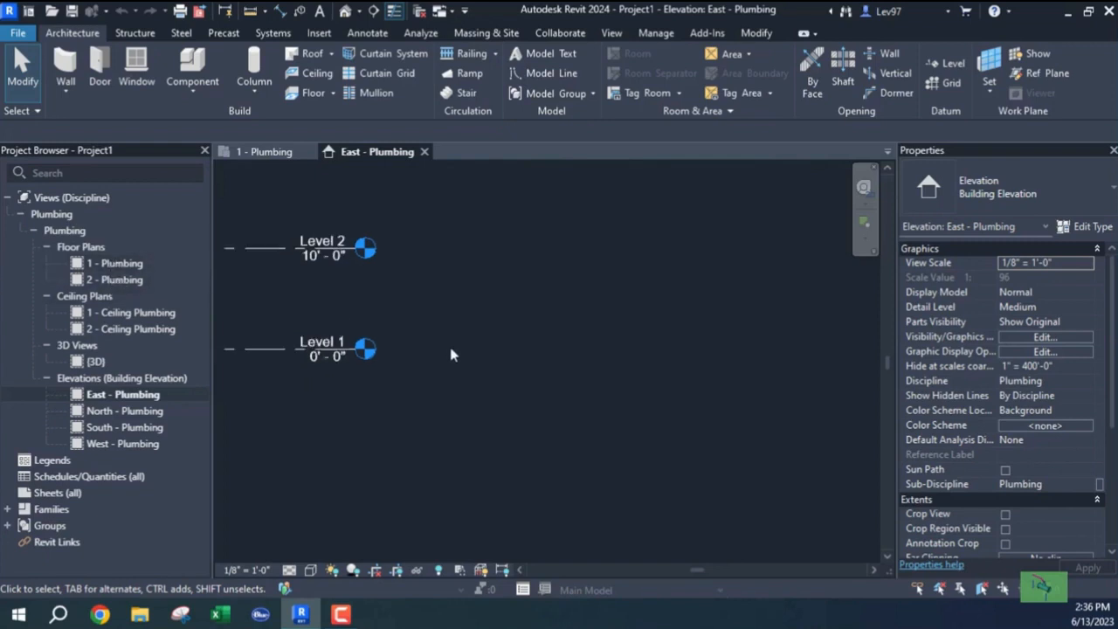
pyautogui.moveTo(353, 387); pyautogui.dragTo(598, 390, button='middle')
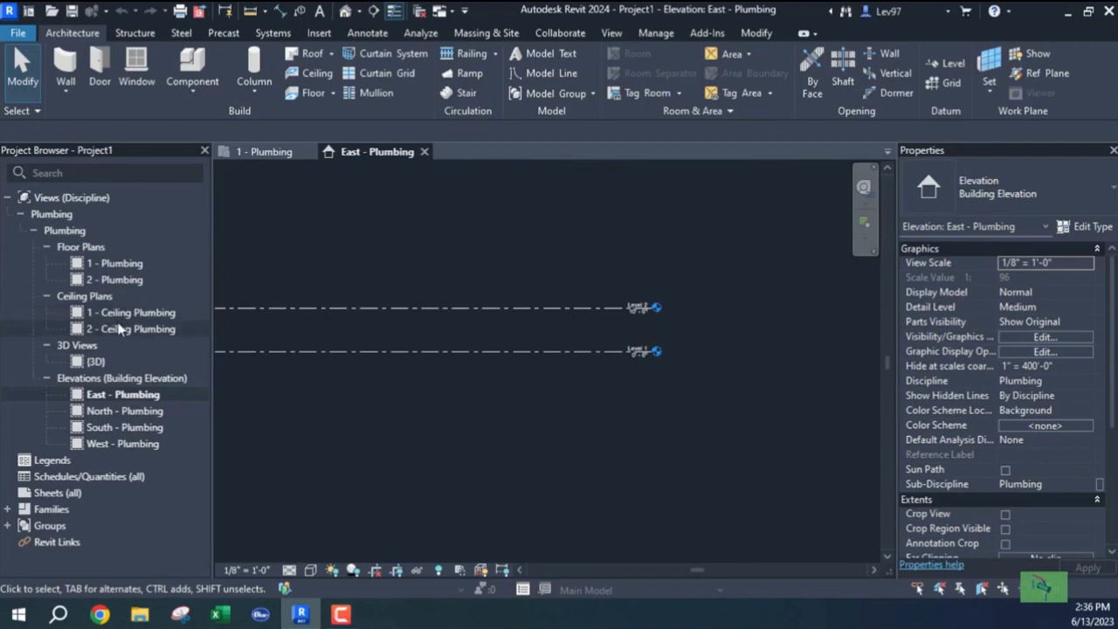
pyautogui.moveTo(374, 337); pyautogui.dragTo(344, 342, button='middle')
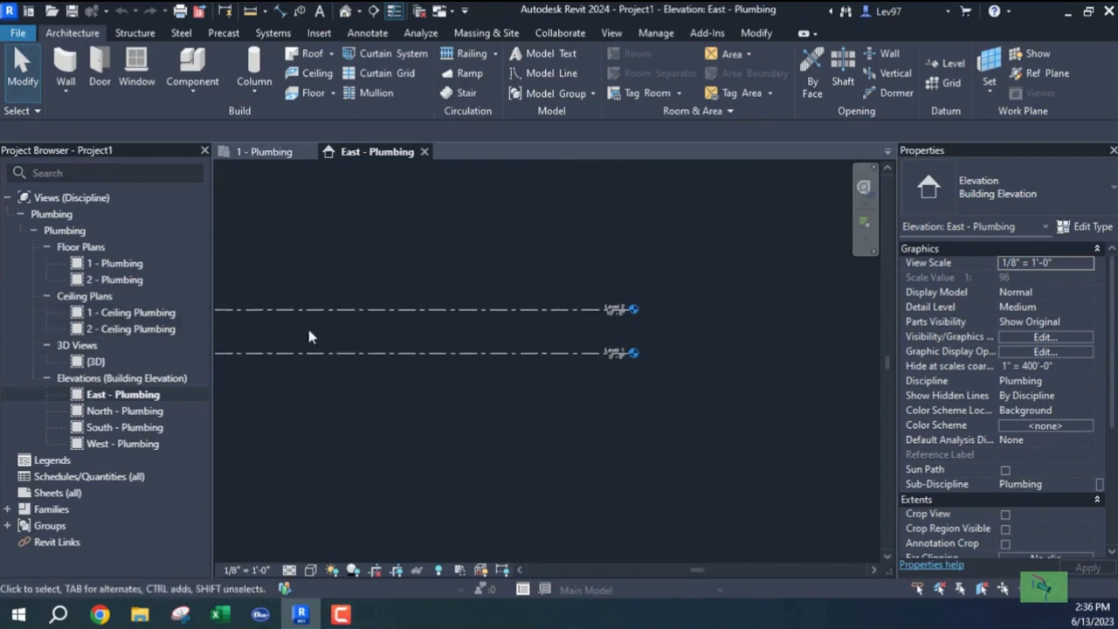
# Delete the 1 - Ceiling Plumbing and 2 - Ceiling Plumbing views.
pyautogui.rightClick(111, 318)
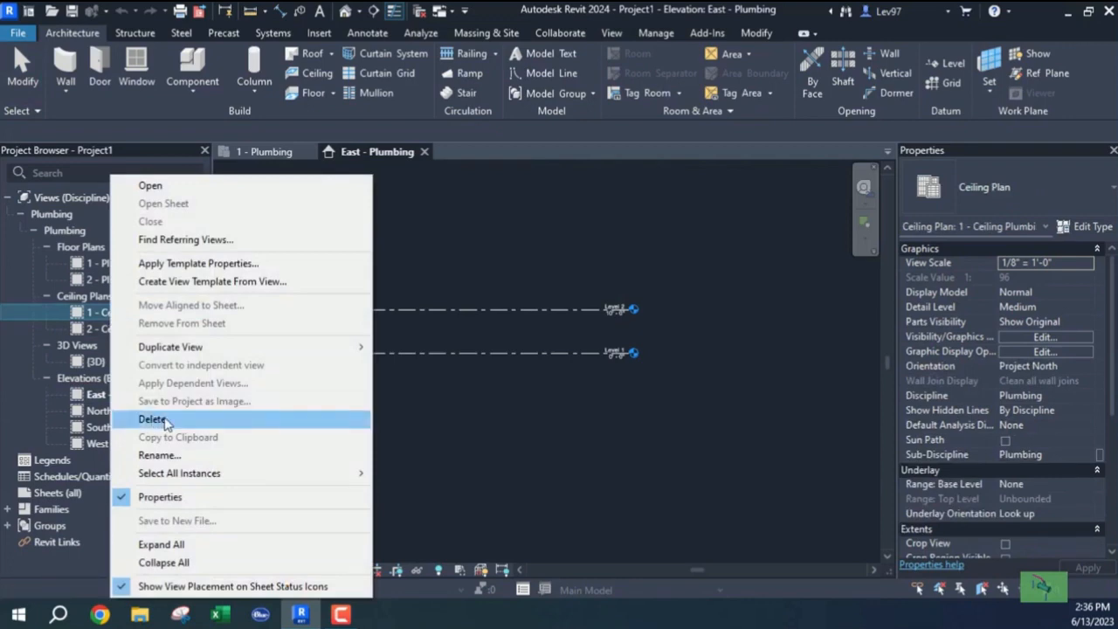
pyautogui.click(164, 421)
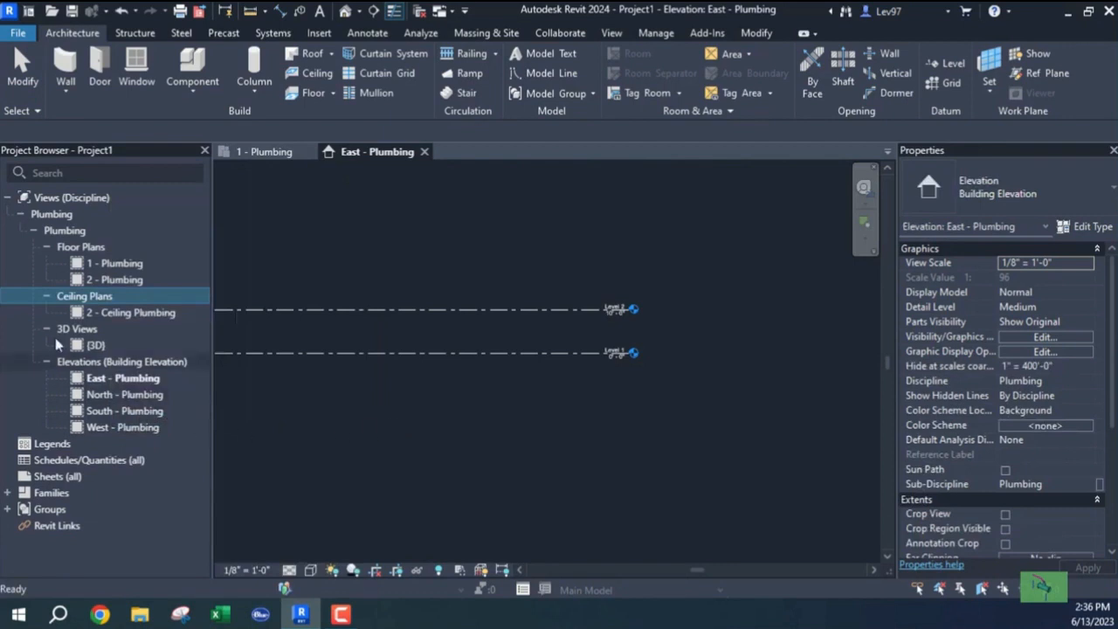
pyautogui.click(116, 314)
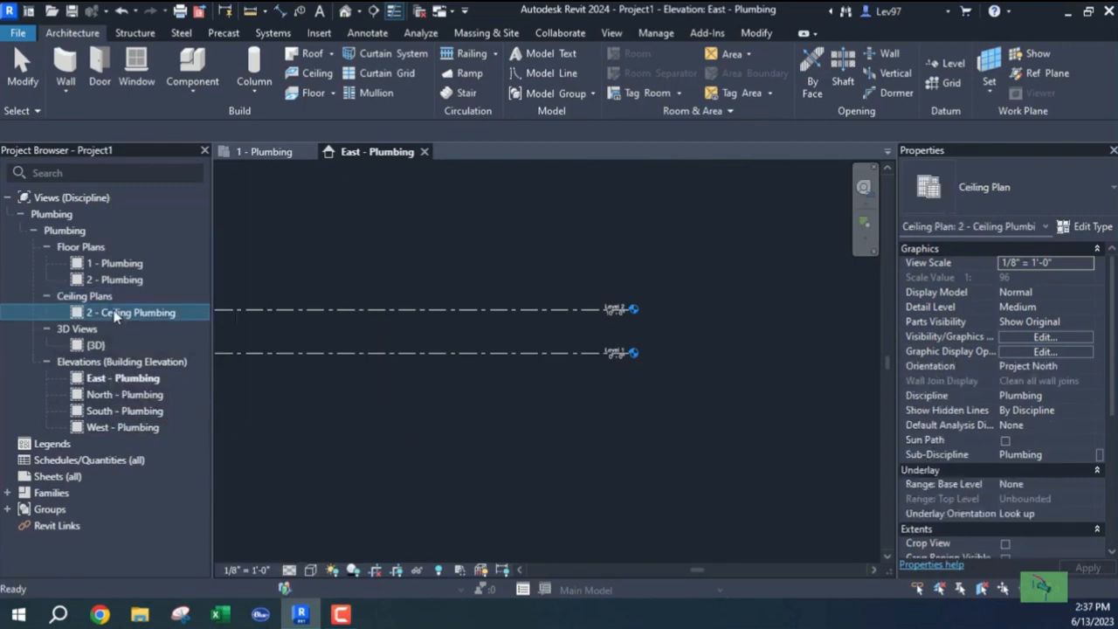
pyautogui.rightClick(117, 314)
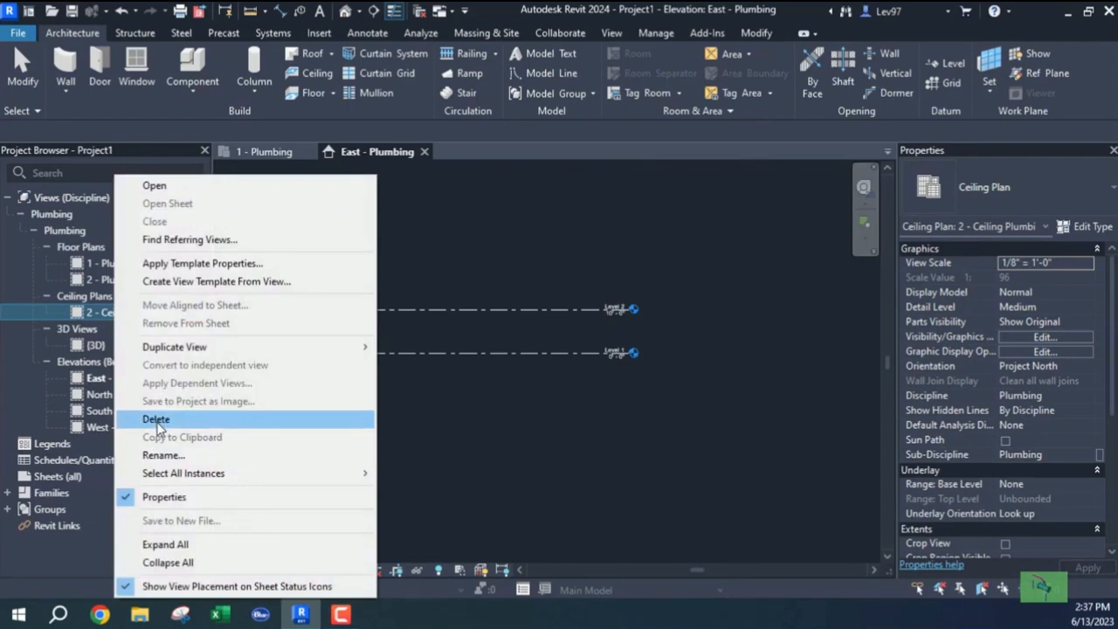
pyautogui.click(156, 420)
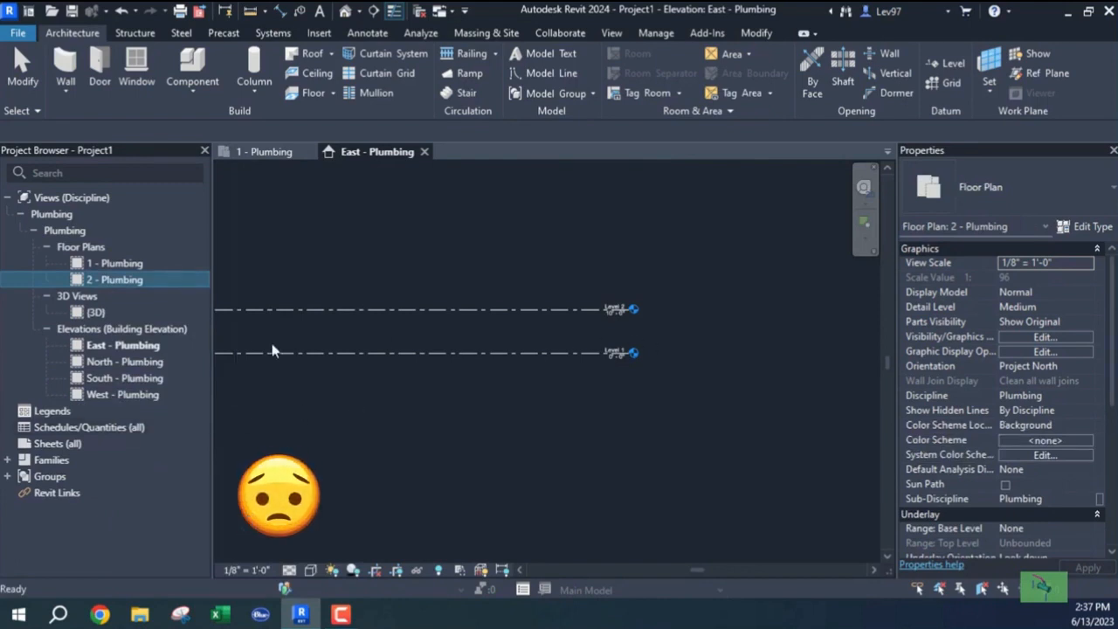
# Delete the Level 2 line in the East elevation and confirm removing its floor plan.
pyautogui.click(590, 385)
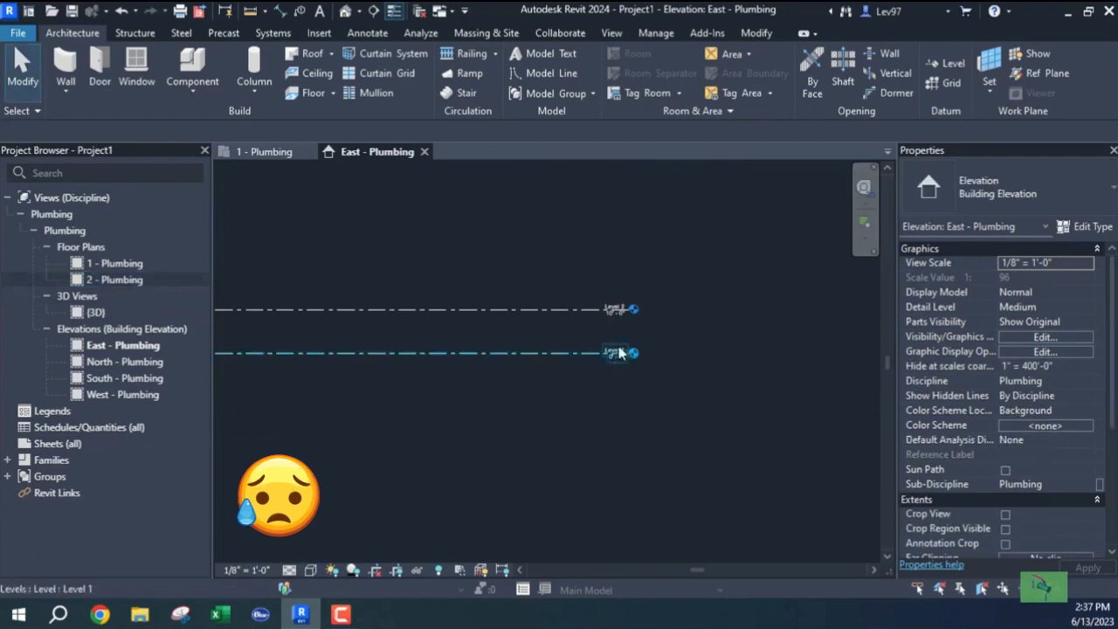
pyautogui.scroll(5, 619, 359)
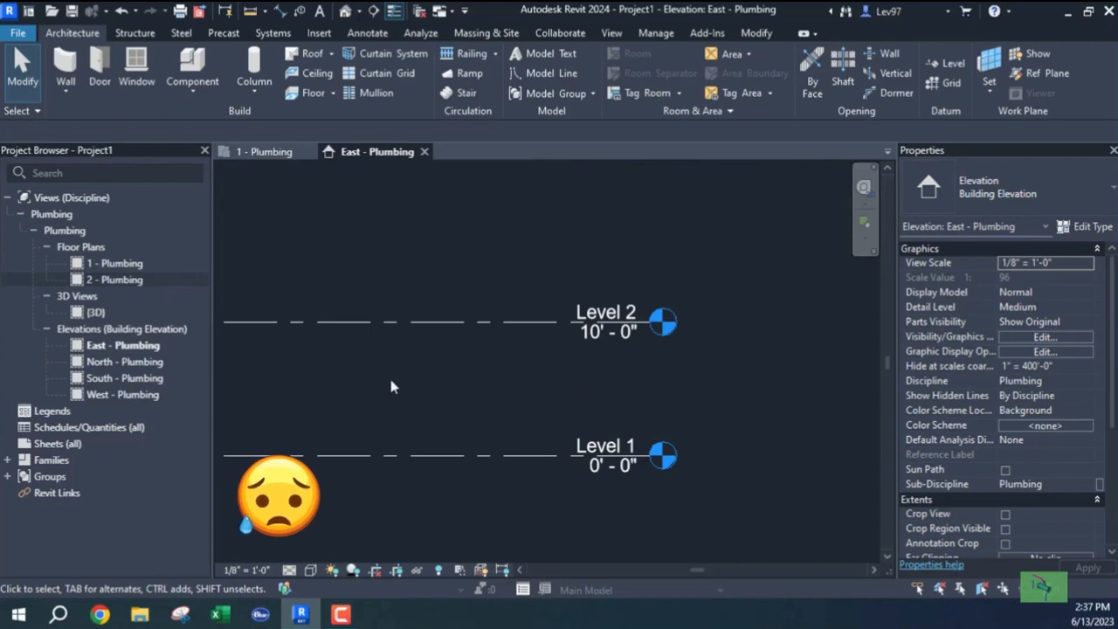
pyautogui.scroll(-1, 393, 383)
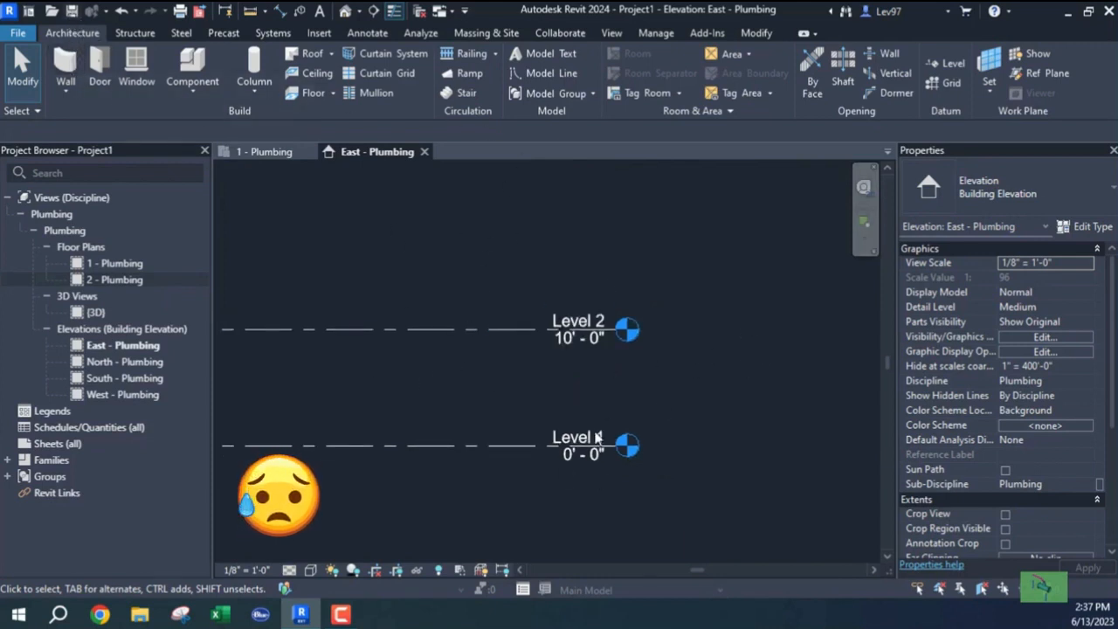
pyautogui.click(80, 281)
pyautogui.click(403, 329)
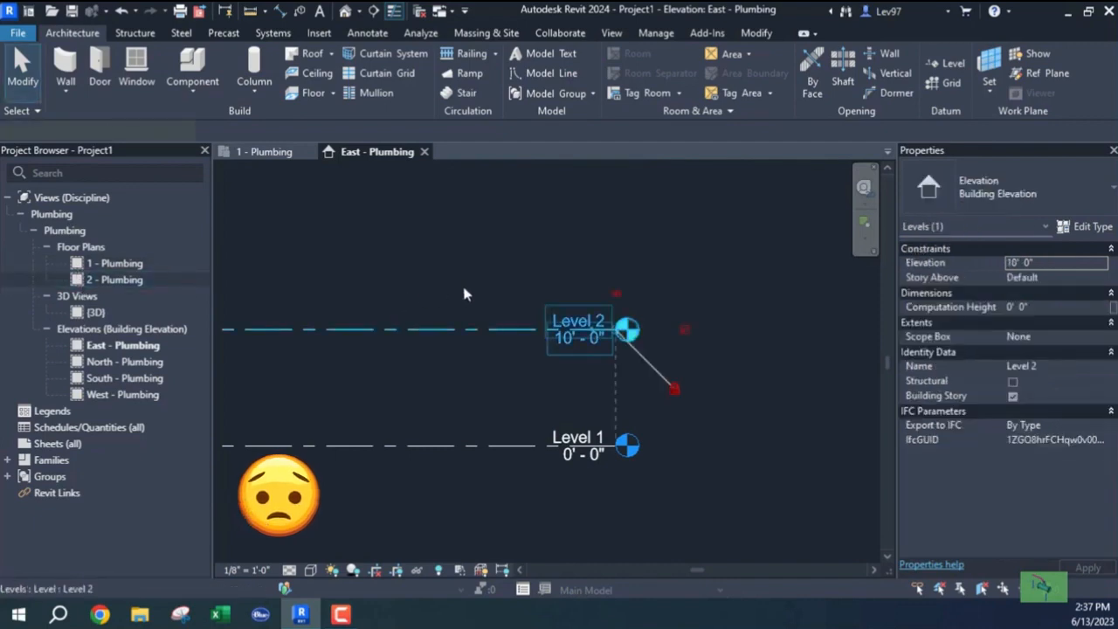
pyautogui.rightClick(448, 382)
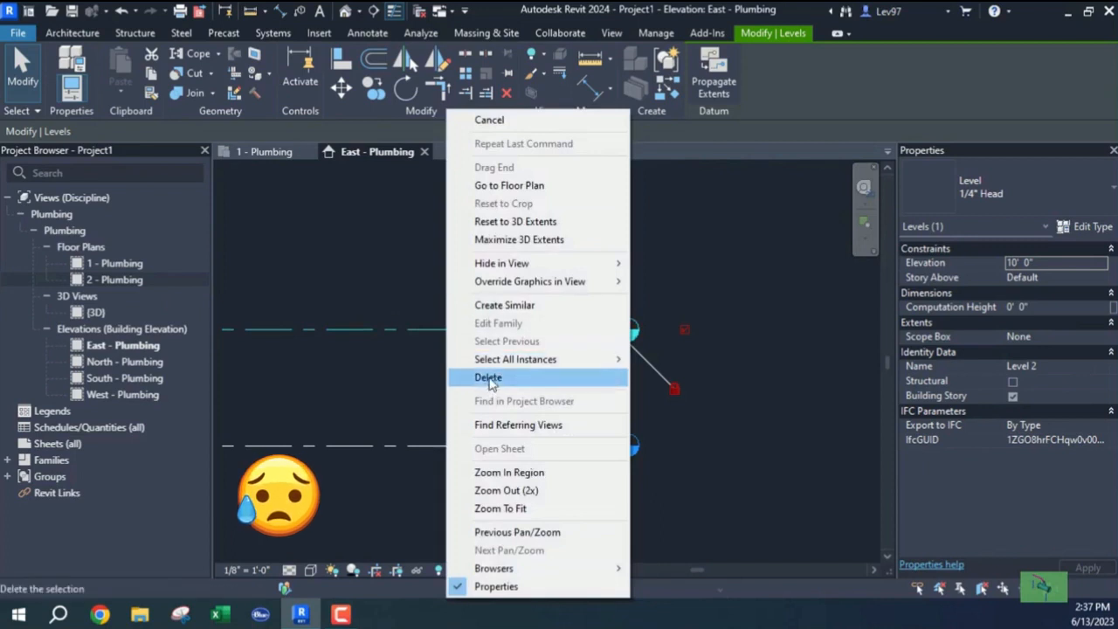
pyautogui.click(491, 377)
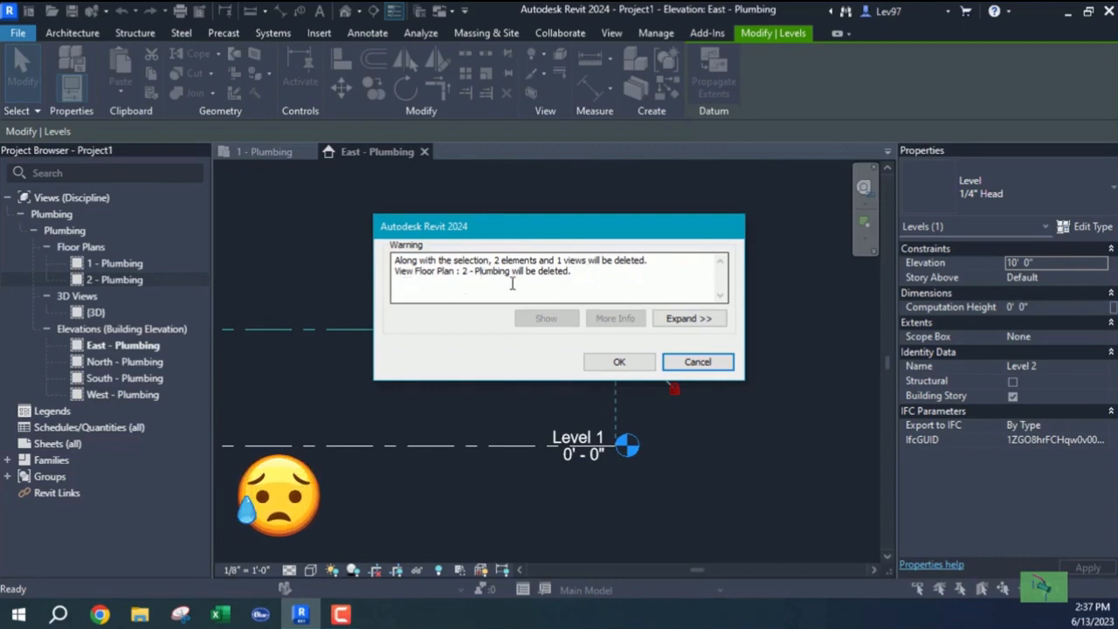
pyautogui.click(622, 363)
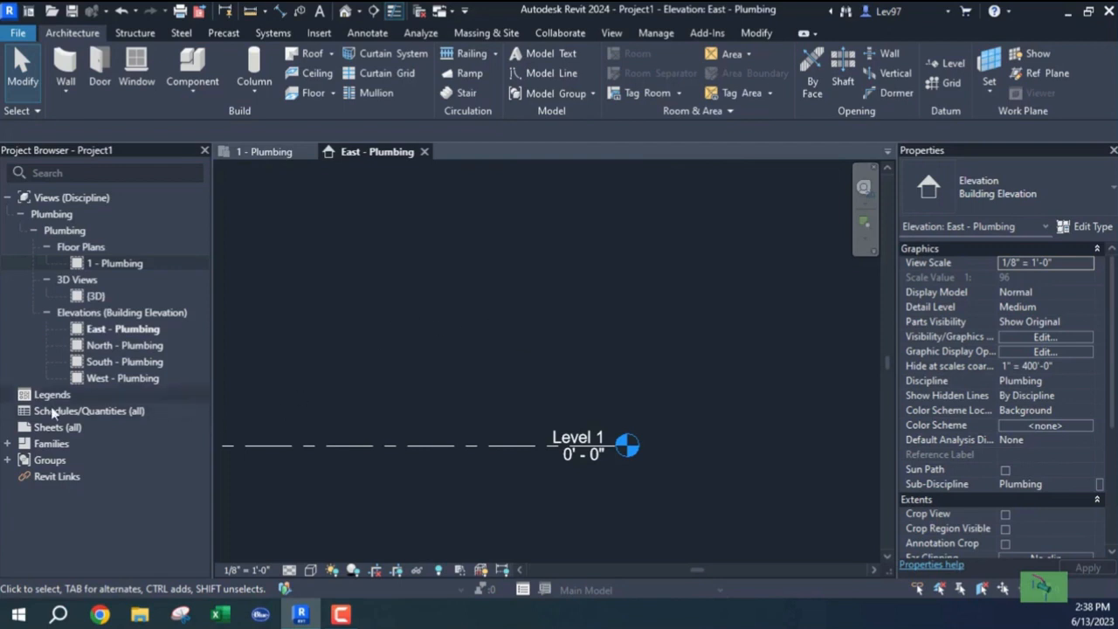
pyautogui.click(8, 446)
pyautogui.scroll(-5, 118, 395)
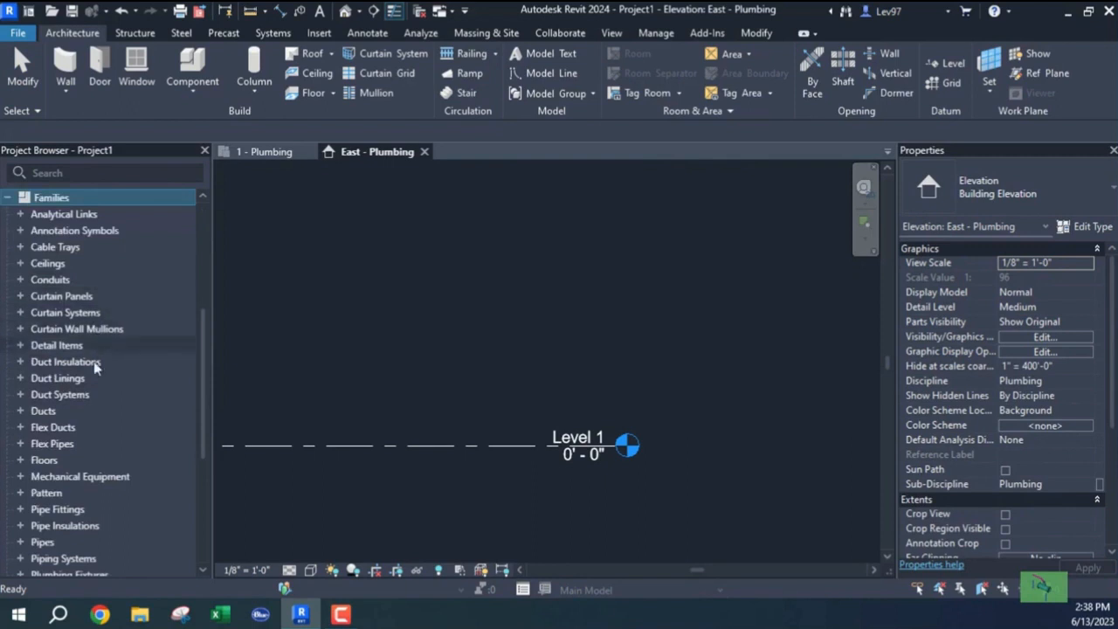
pyautogui.scroll(-2, 94, 378)
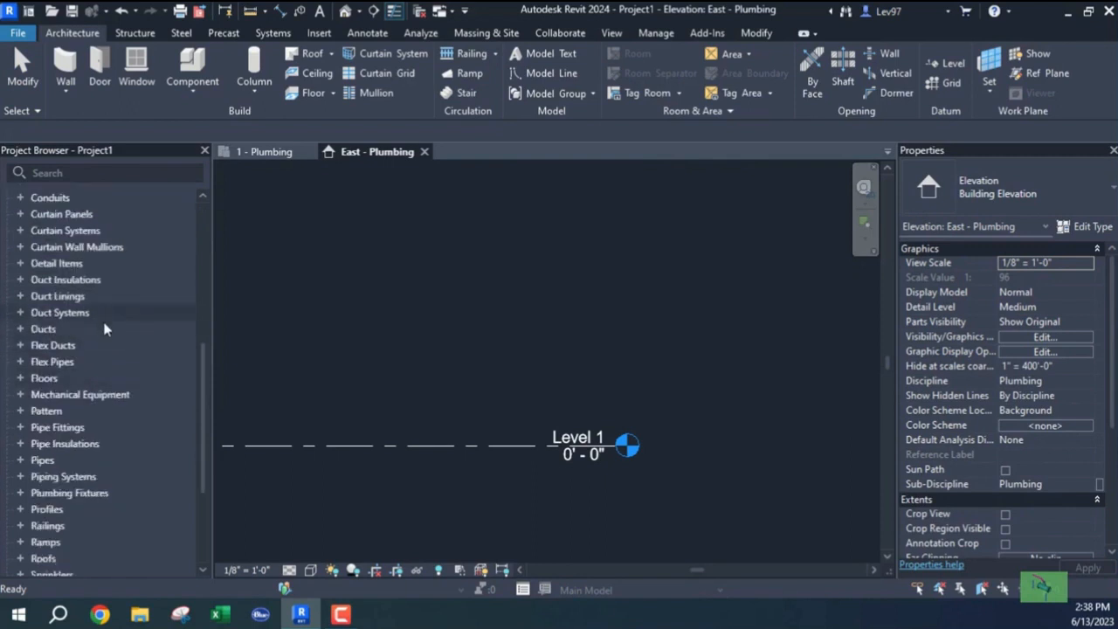
pyautogui.doubleClick(26, 362)
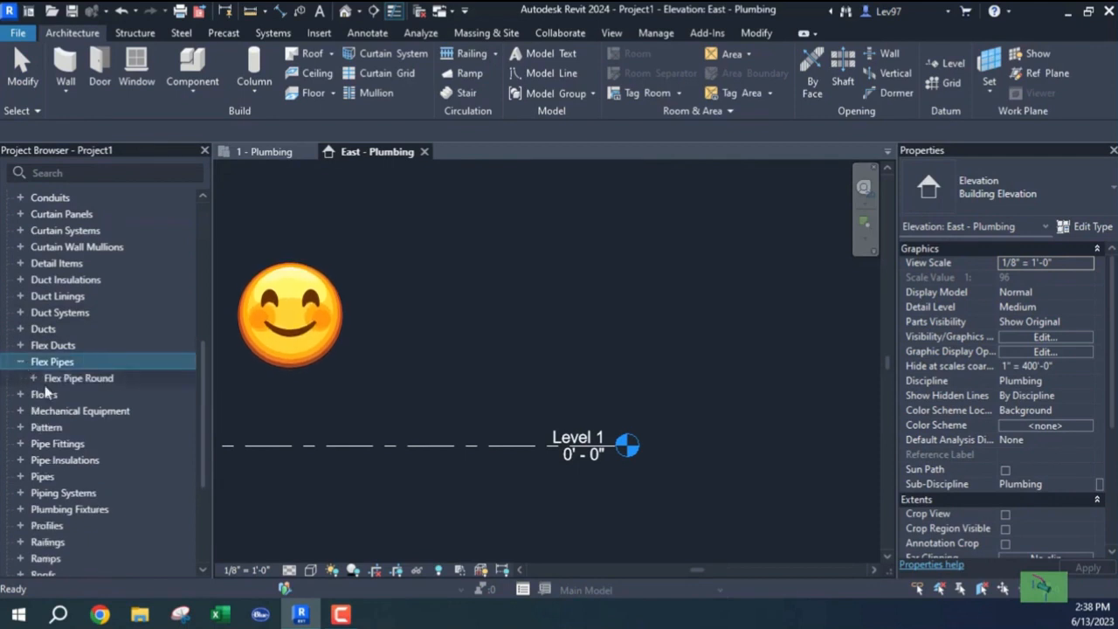
pyautogui.doubleClick(35, 379)
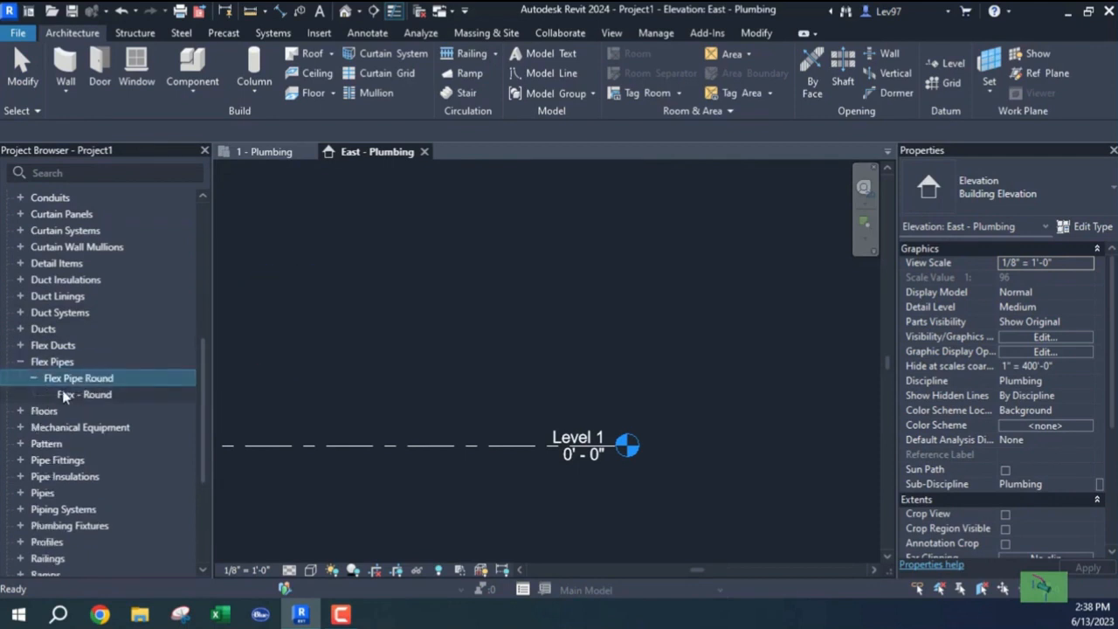
pyautogui.click(20, 363)
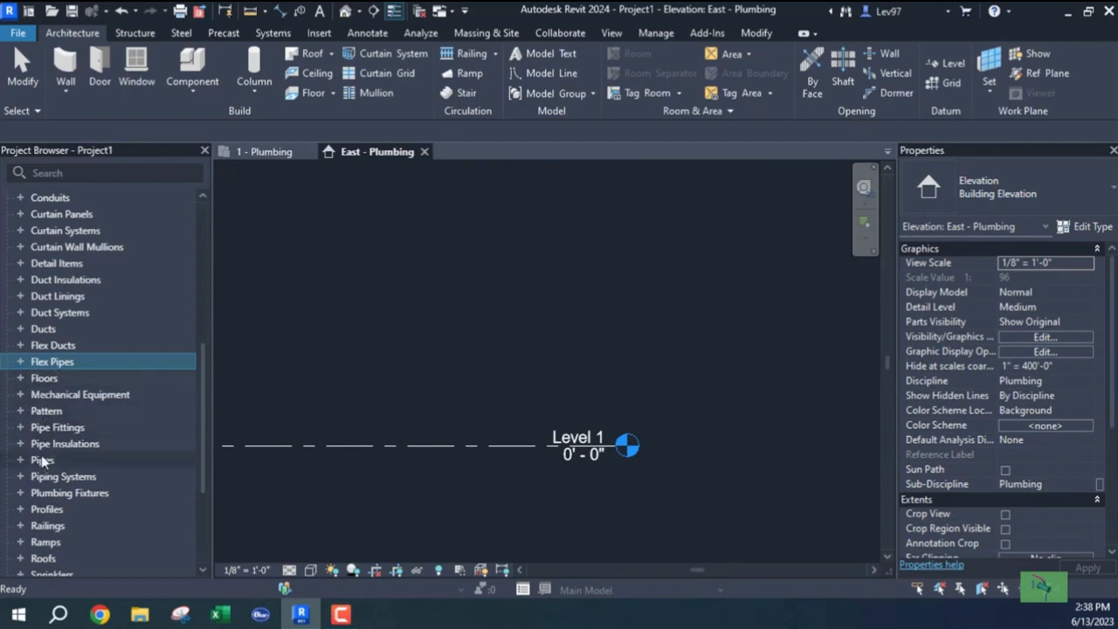
pyautogui.scroll(-3, 40, 461)
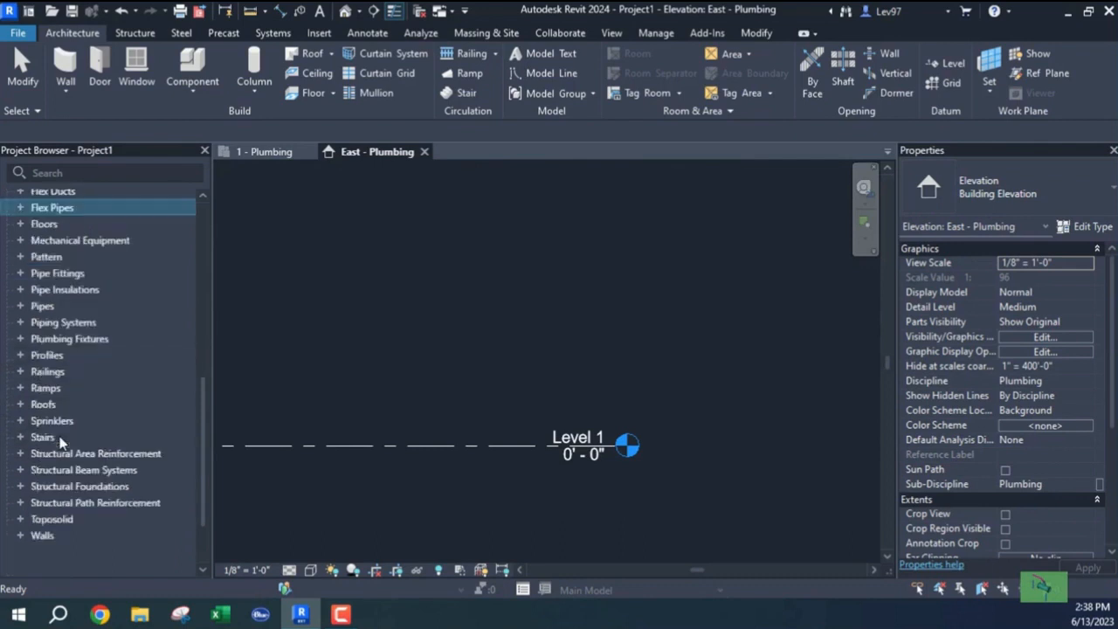
pyautogui.click(21, 274)
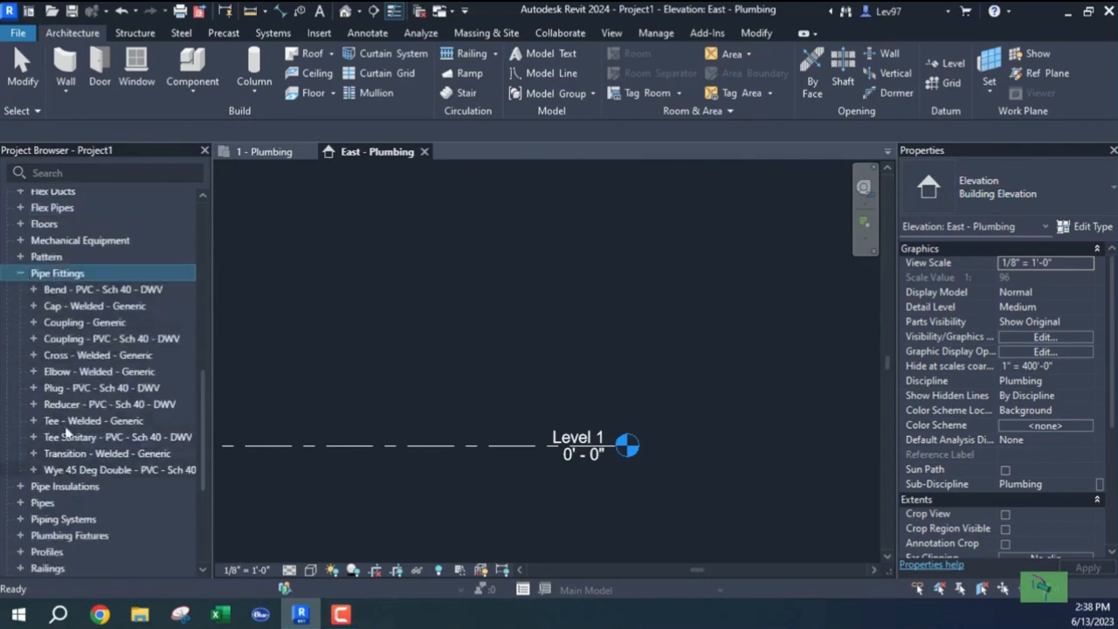
pyautogui.click(33, 290)
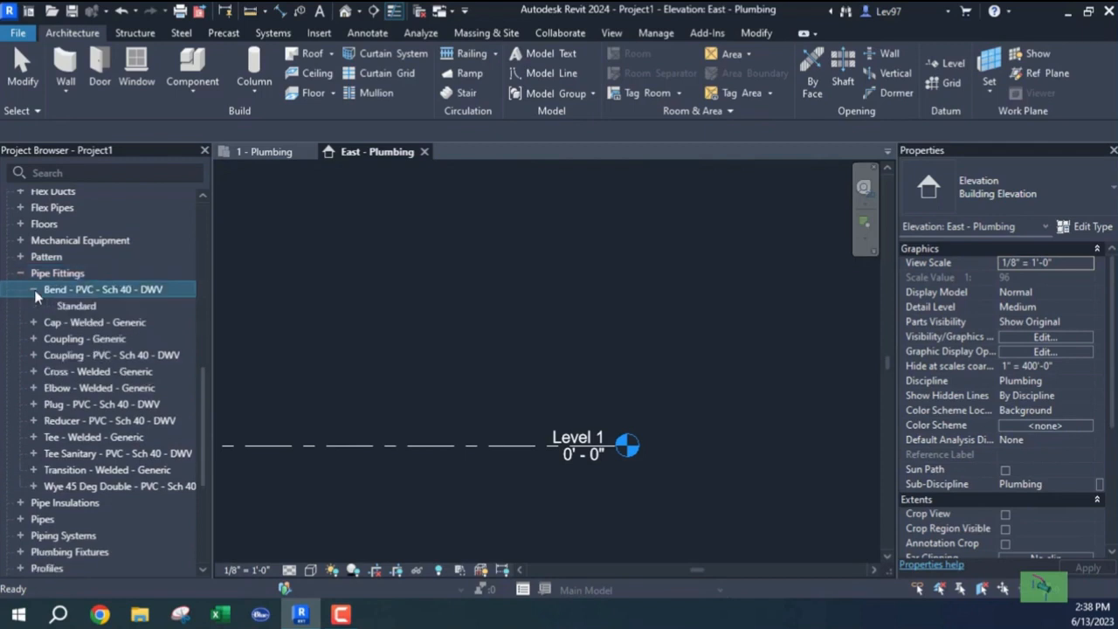
pyautogui.click(20, 274)
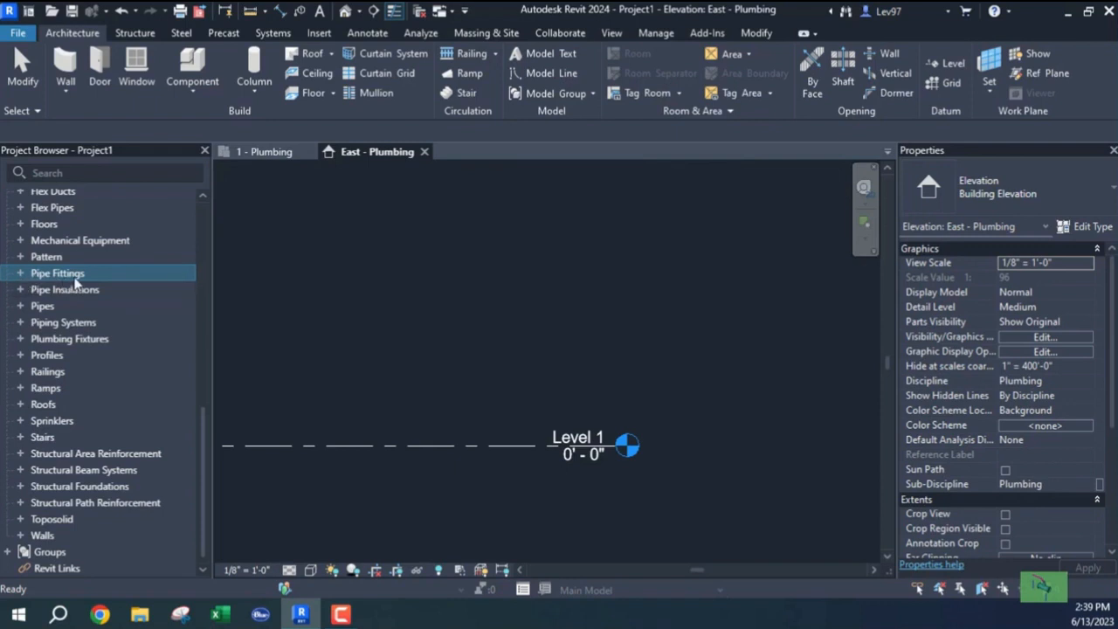
# Expand Pipes > Pipe Types and display the PVC - DWV pipe type's properties.
pyautogui.click(23, 307)
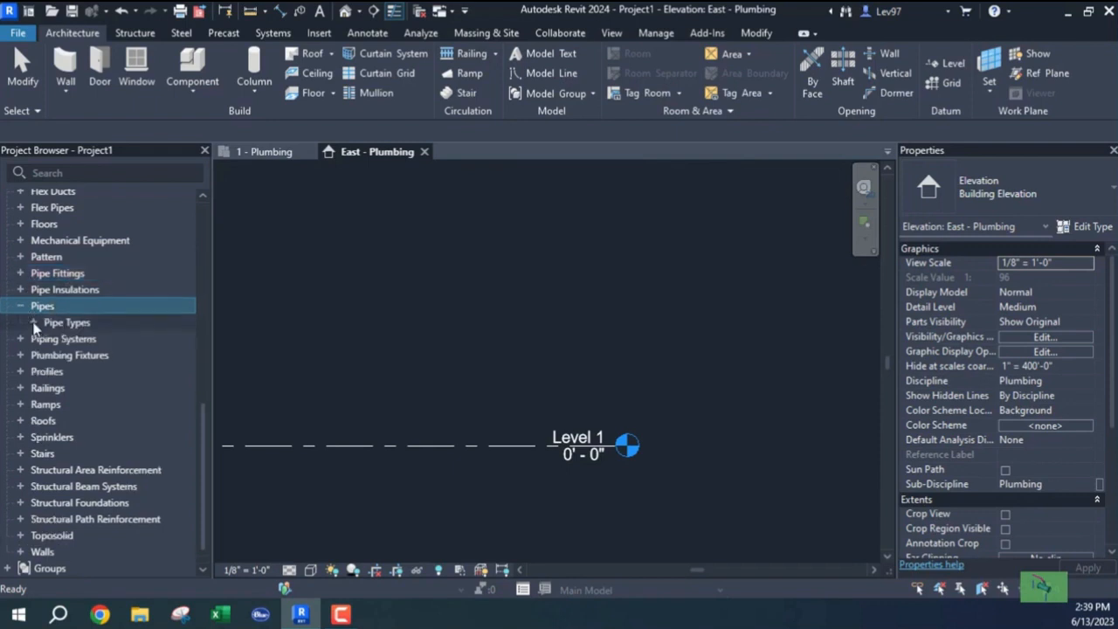
pyautogui.click(35, 323)
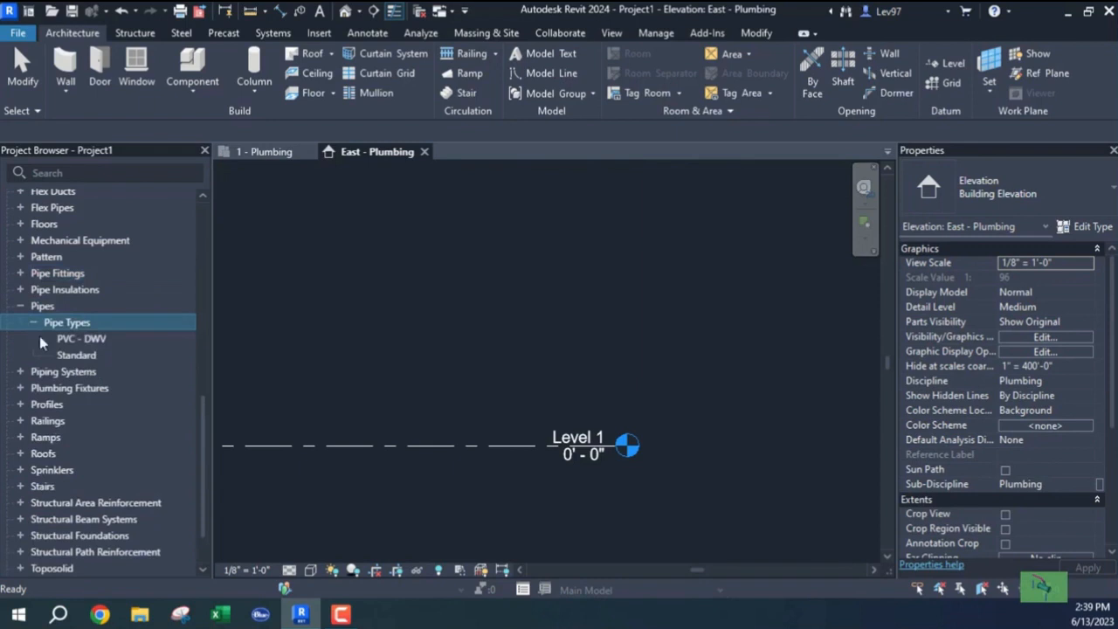
pyautogui.click(87, 341)
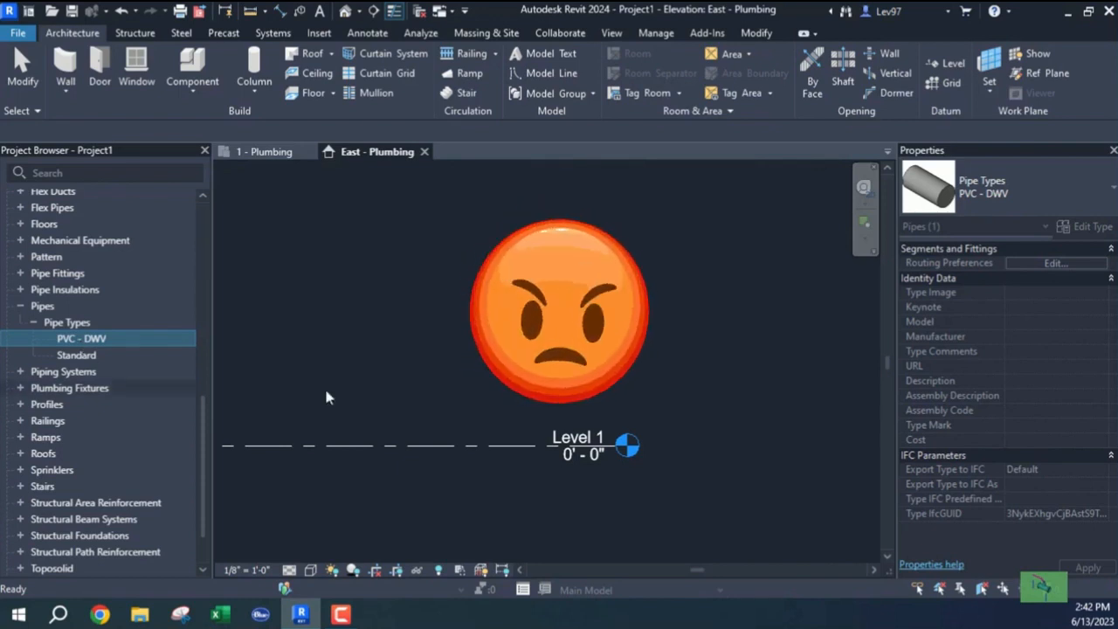
pyautogui.scroll(-2, 340, 389)
pyautogui.click(301, 347)
pyautogui.scroll(-1, 297, 328)
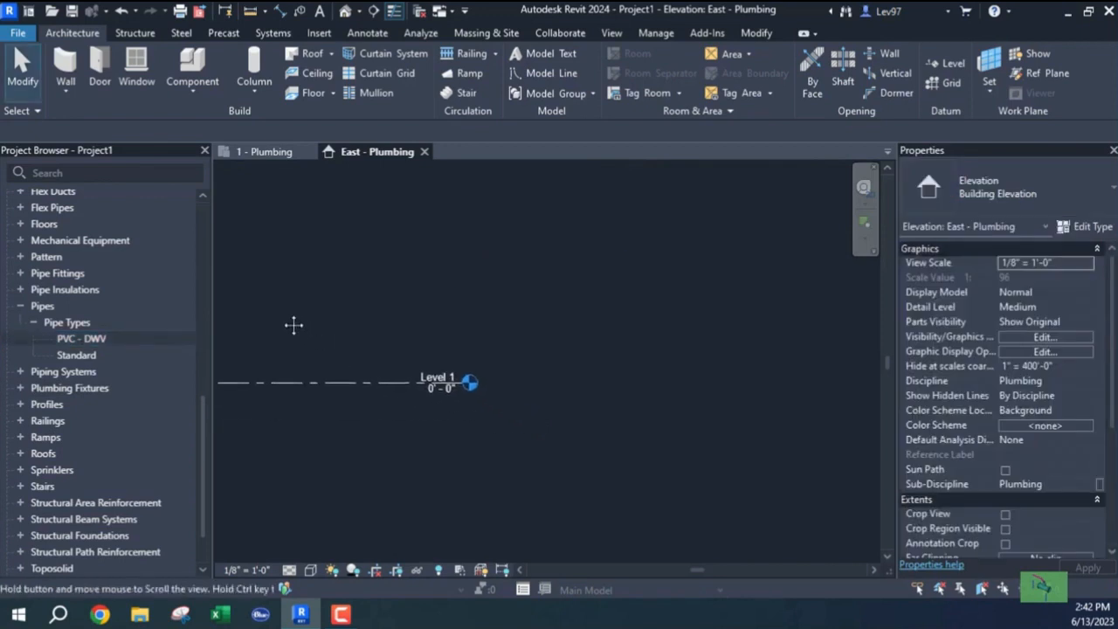
pyautogui.scroll(-1, 305, 334)
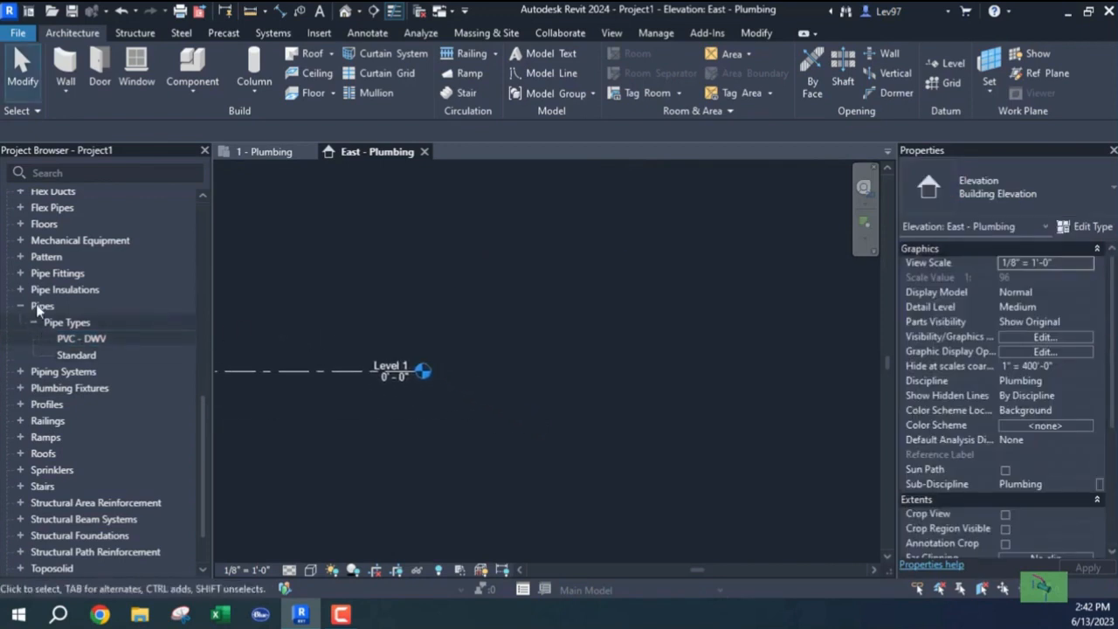
pyautogui.click(73, 342)
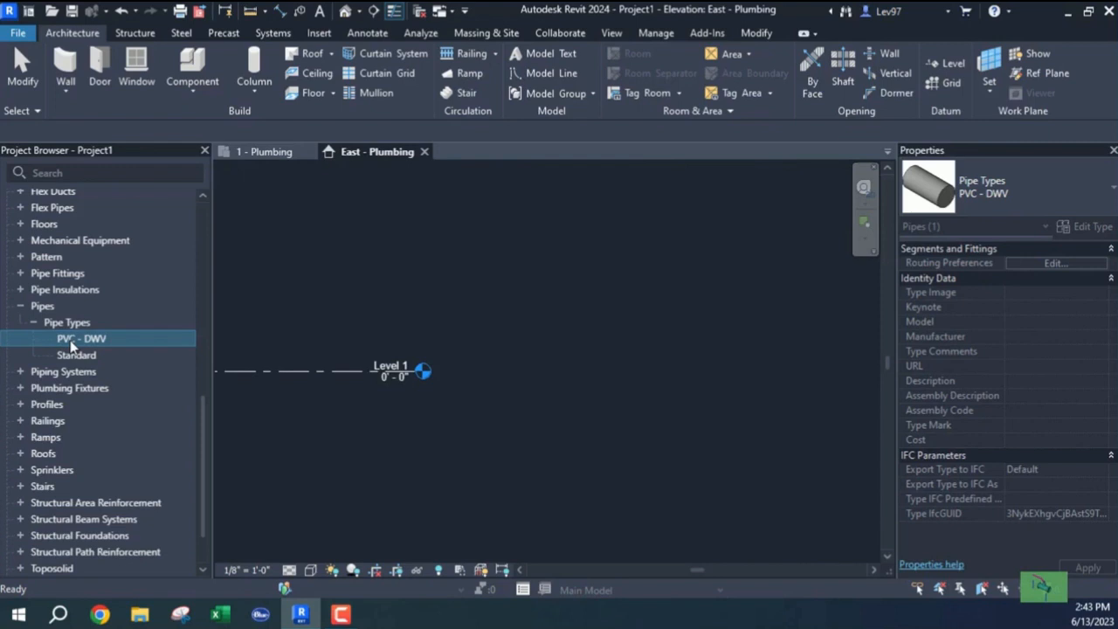
# Expand Piping Systems > Piping System to list Domestic Cold Water, Domestic Hot Water, Sanitary and Vent.
pyautogui.click(21, 375)
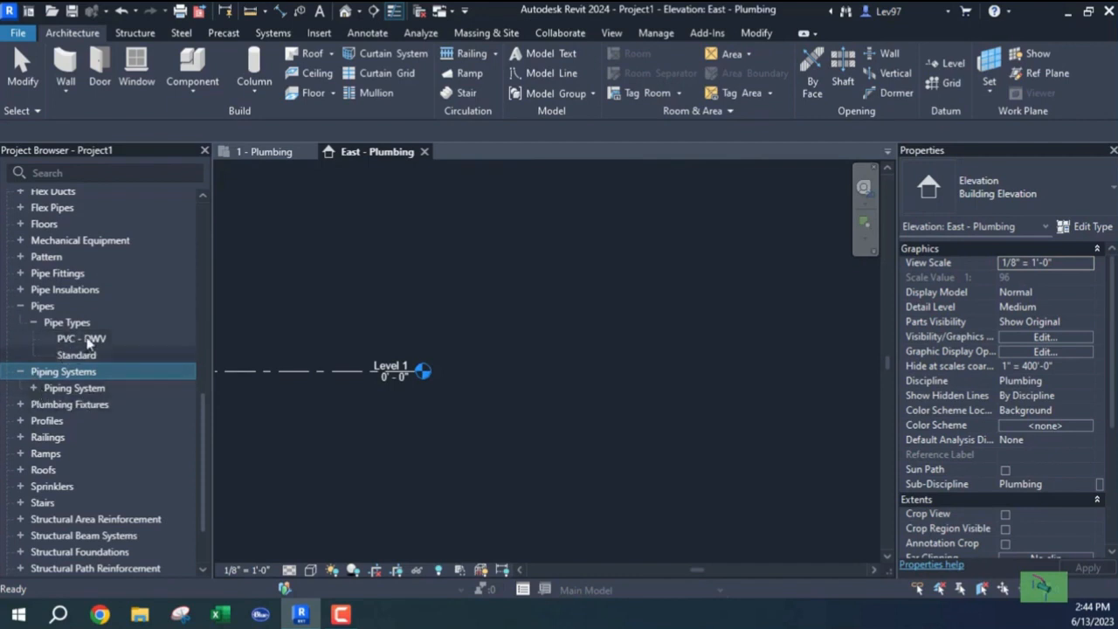
pyautogui.click(34, 389)
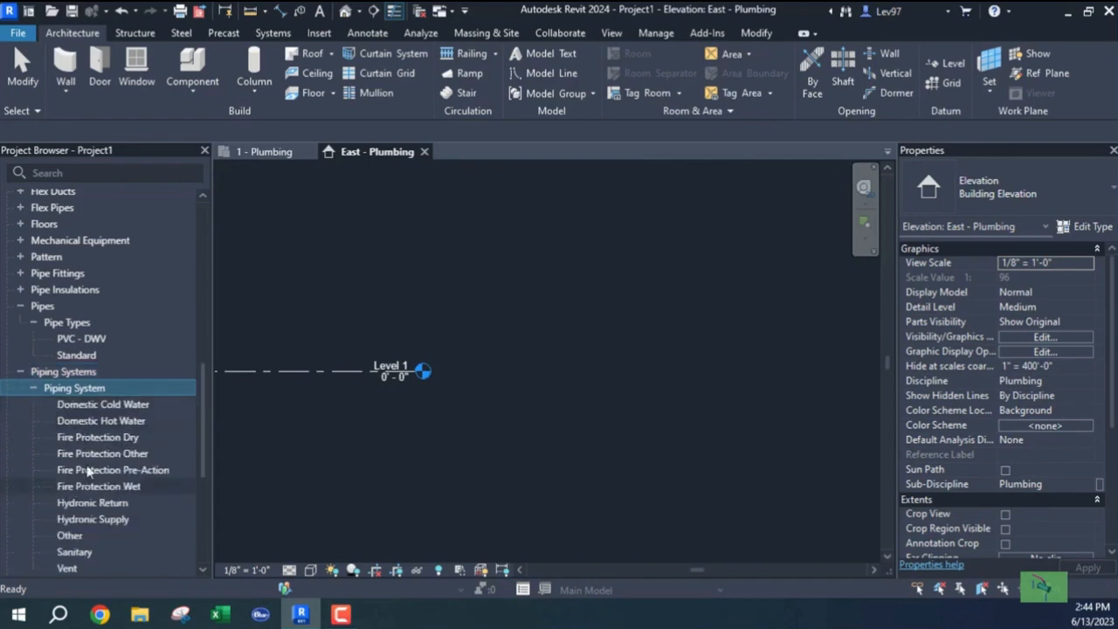
pyautogui.scroll(-2, 91, 418)
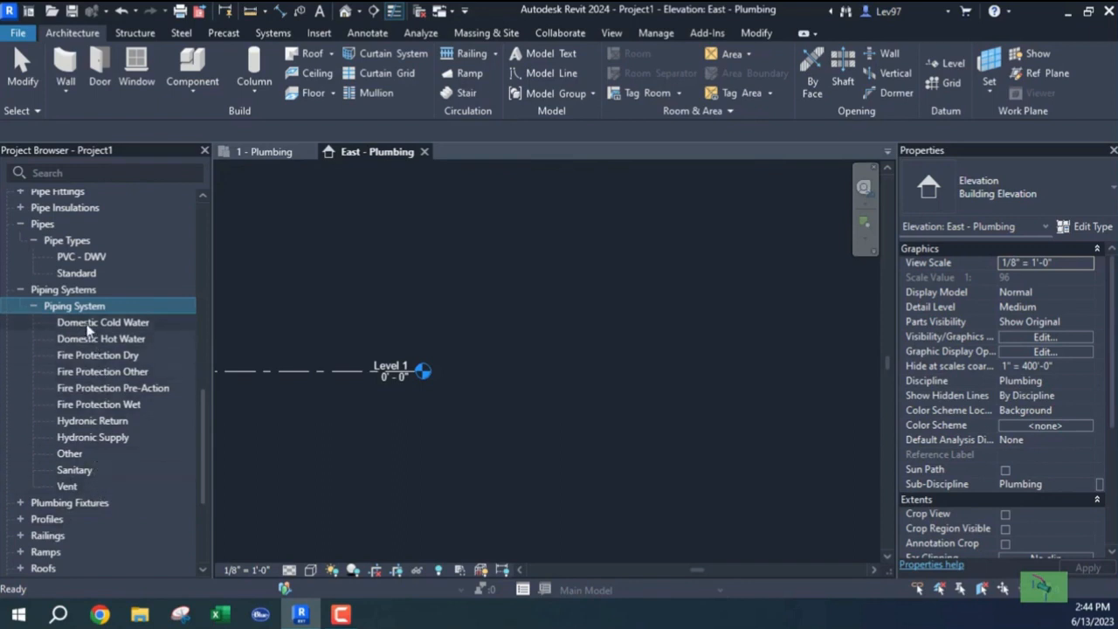
# Collapse the Piping System, Piping Systems and Pipes nodes in the Project Browser.
pyautogui.click(33, 308)
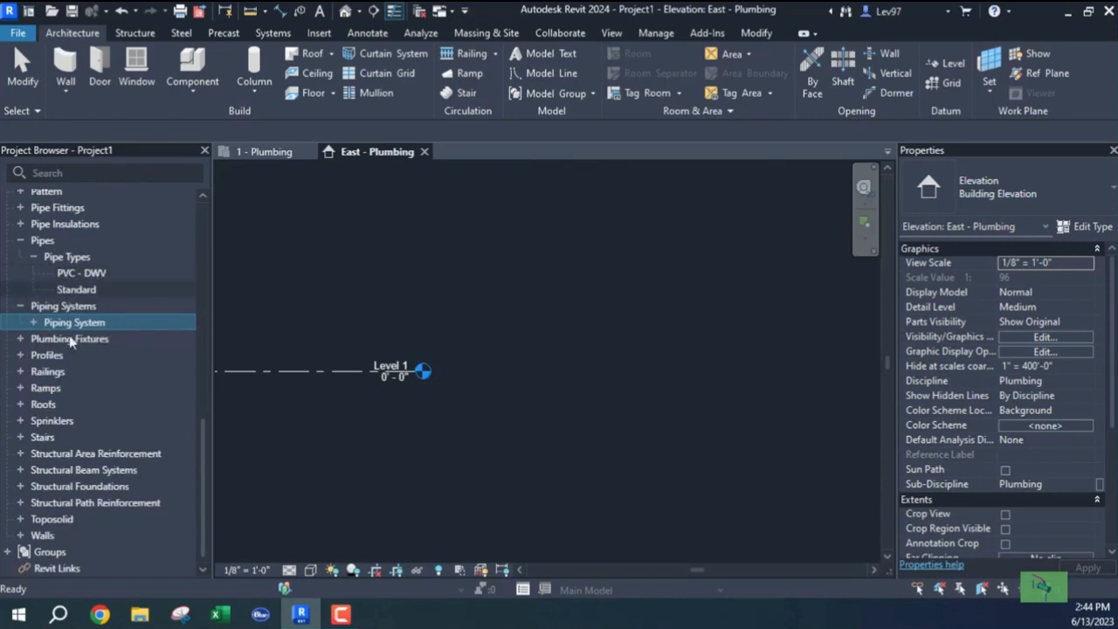
pyautogui.click(33, 322)
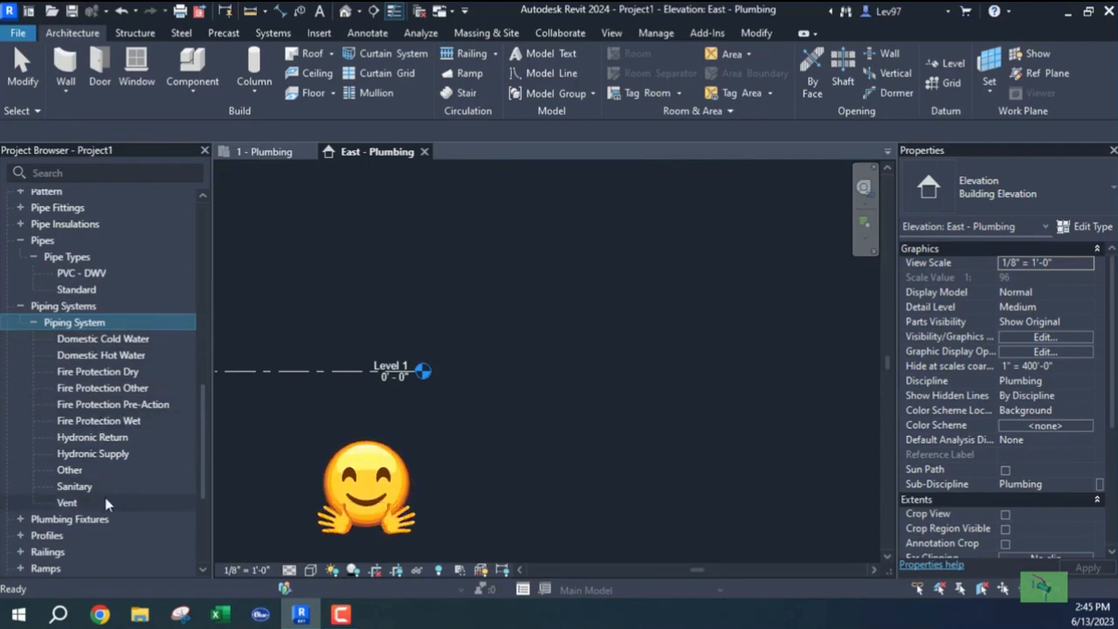
pyautogui.click(299, 443)
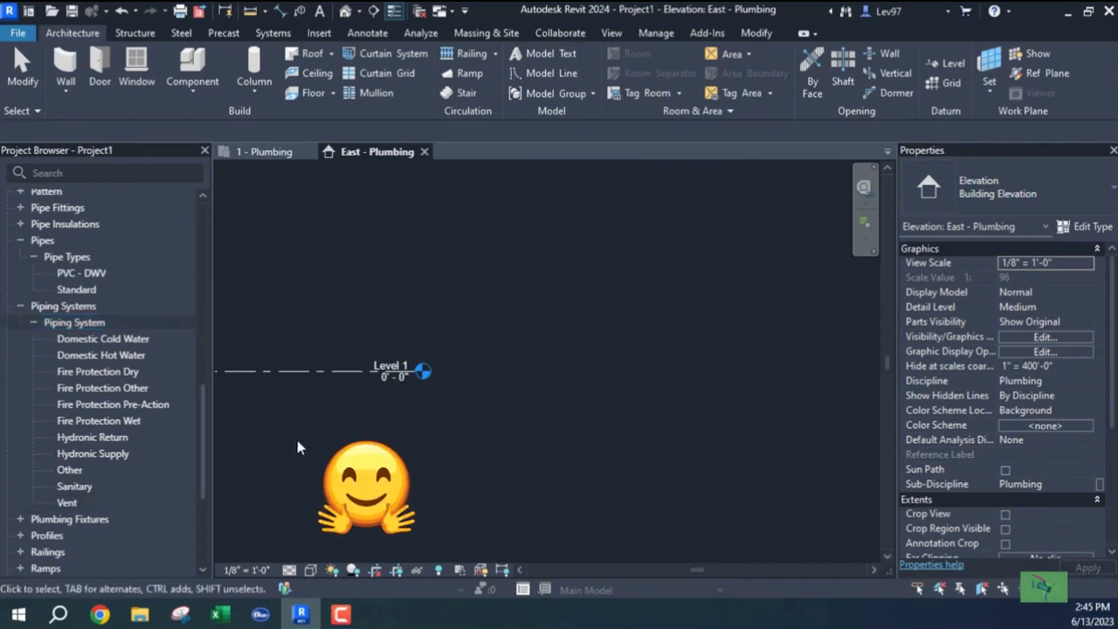
pyautogui.moveTo(365, 430)
pyautogui.mouseDown(button='middle')
pyautogui.moveTo(320, 424)
pyautogui.moveTo(300, 399)
pyautogui.mouseUp(button='middle')
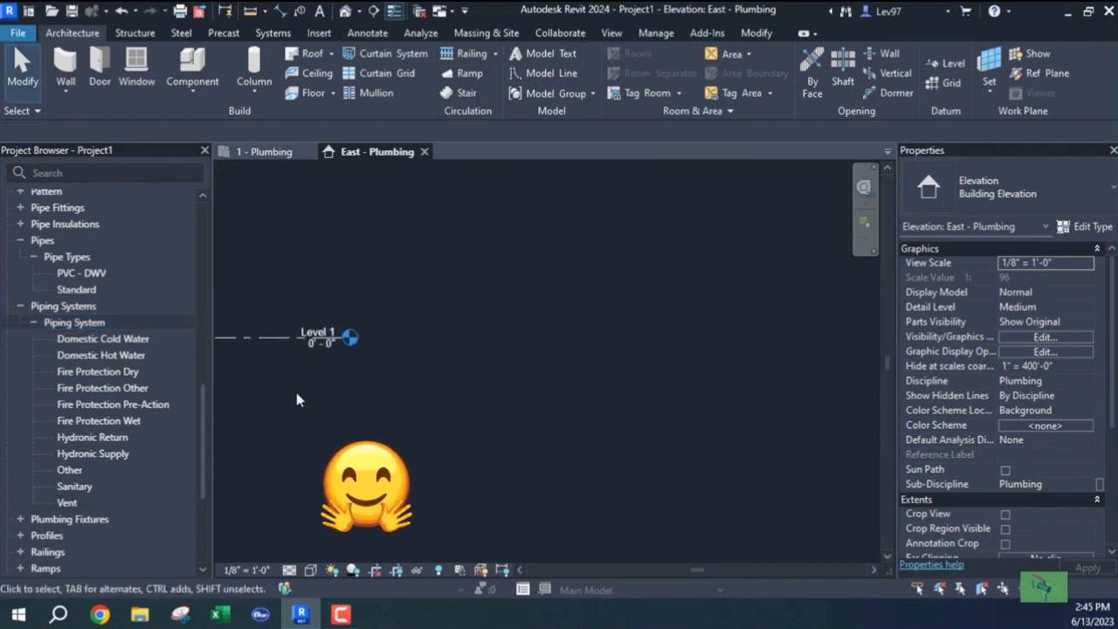
pyautogui.click(33, 323)
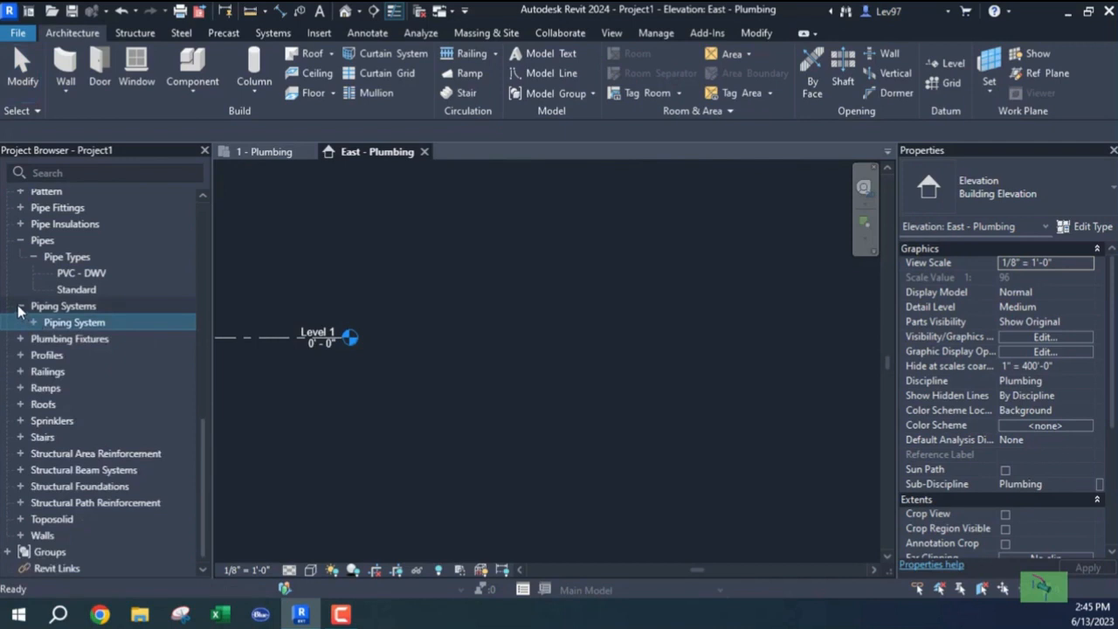
pyautogui.click(20, 306)
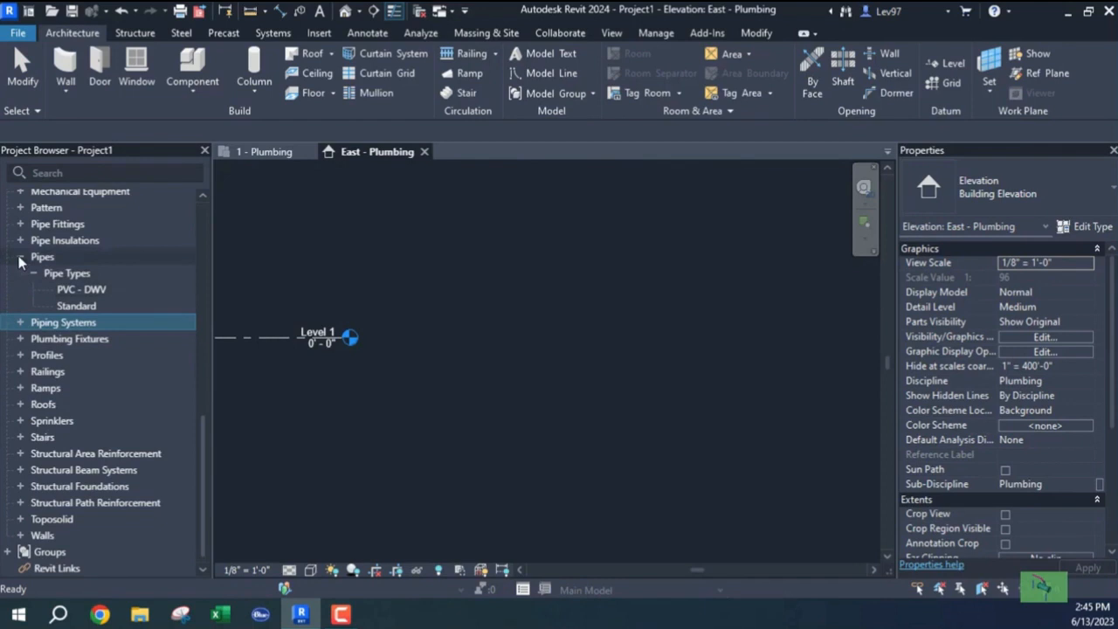
pyautogui.click(20, 258)
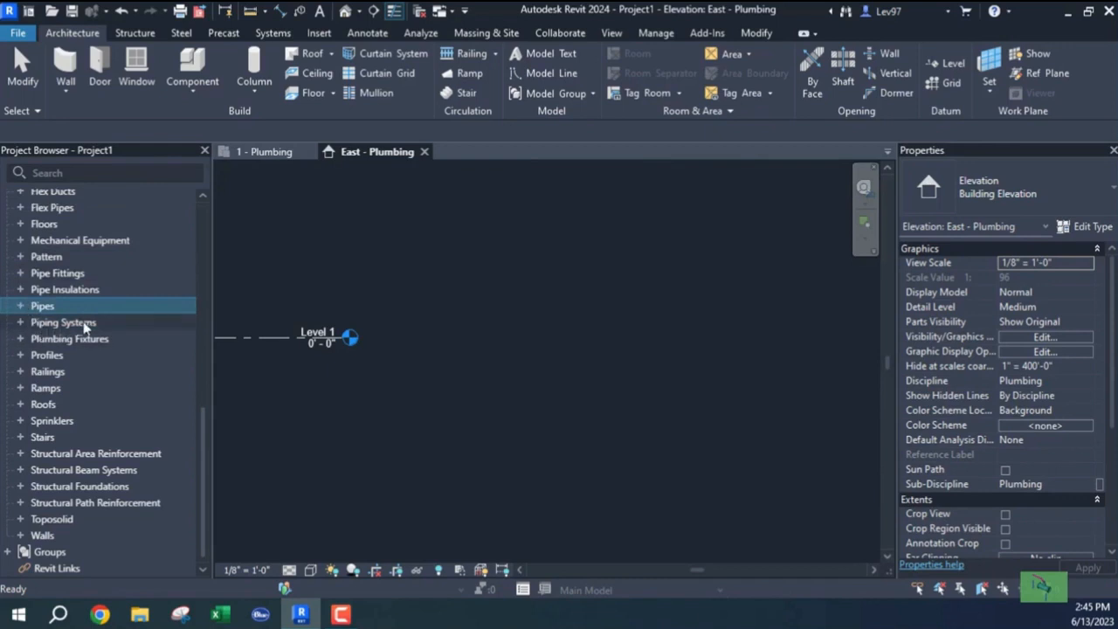
pyautogui.click(21, 341)
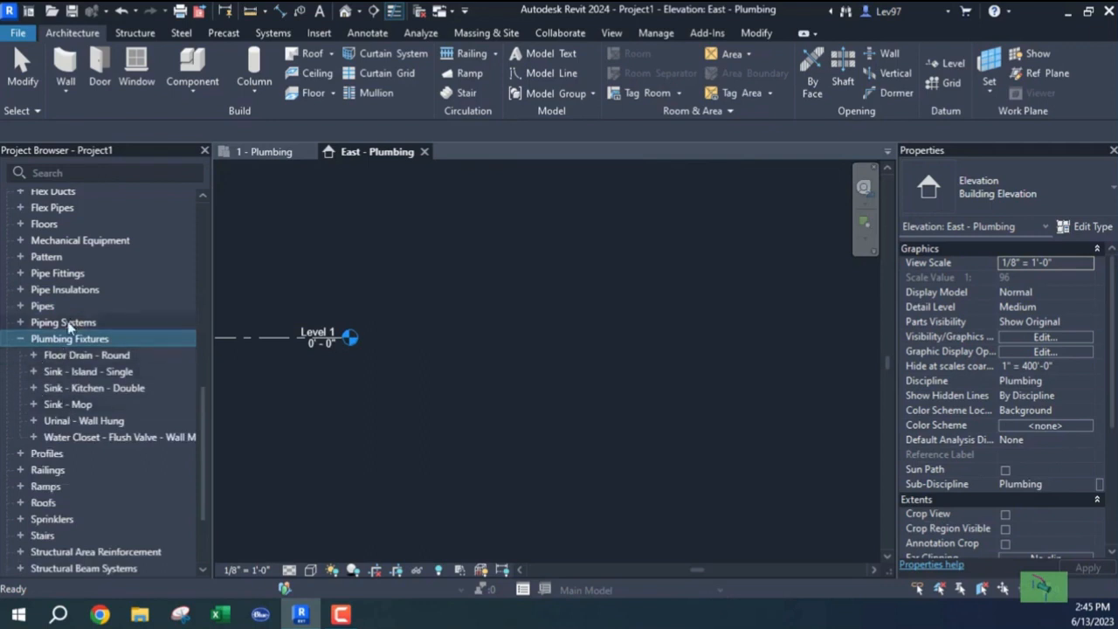
pyautogui.click(21, 340)
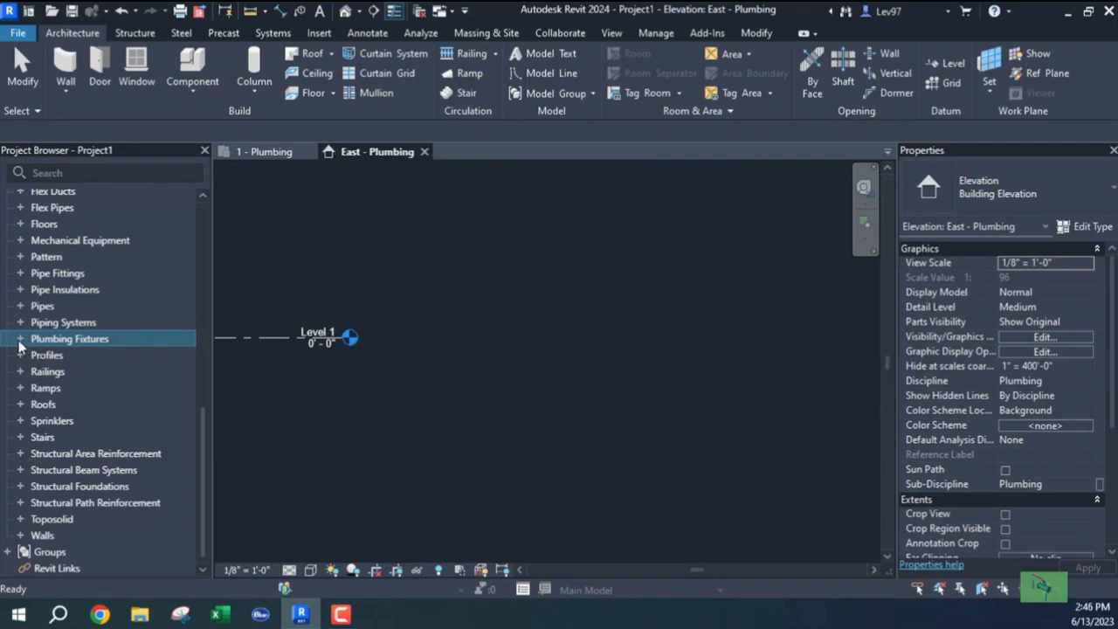
pyautogui.click(20, 340)
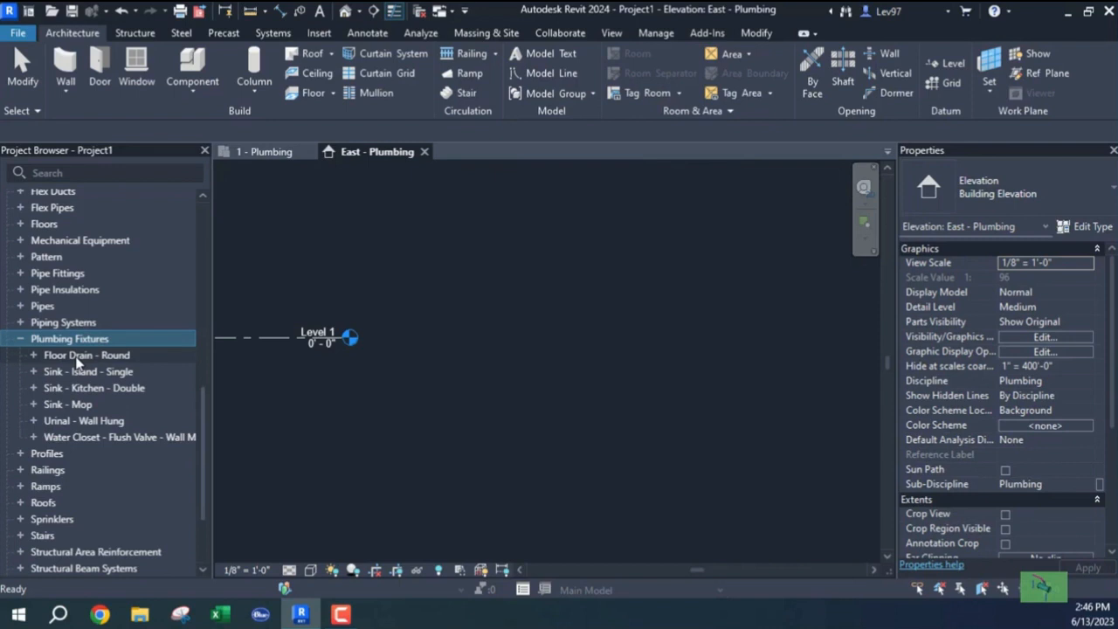
pyautogui.click(21, 338)
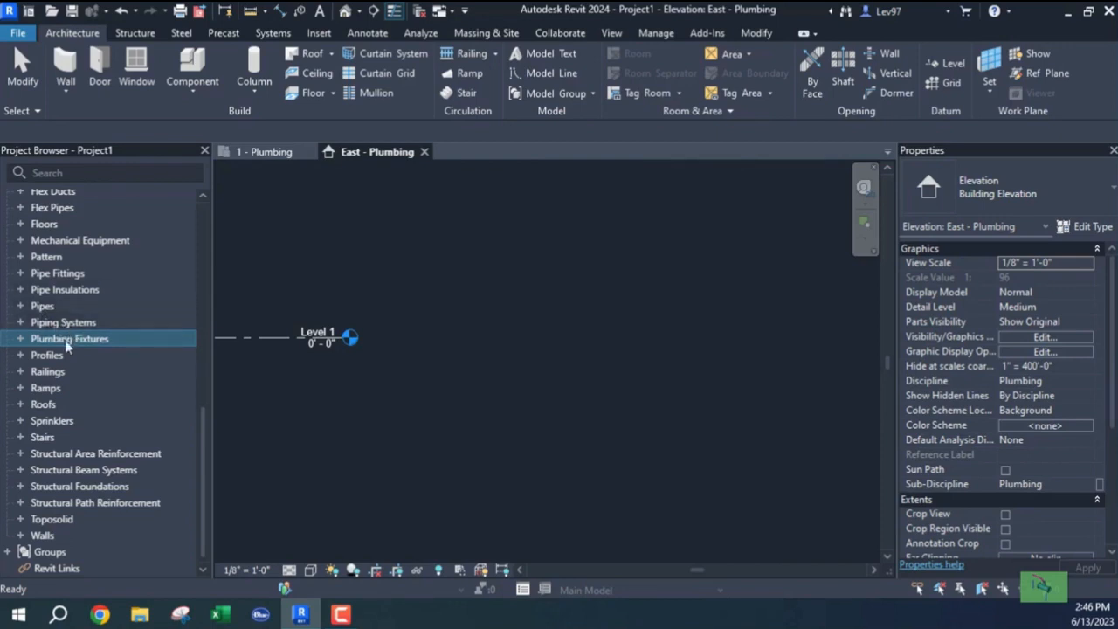
# Briefly show and hide the Pipes category's types, then clear the selection.
pyautogui.click(22, 307)
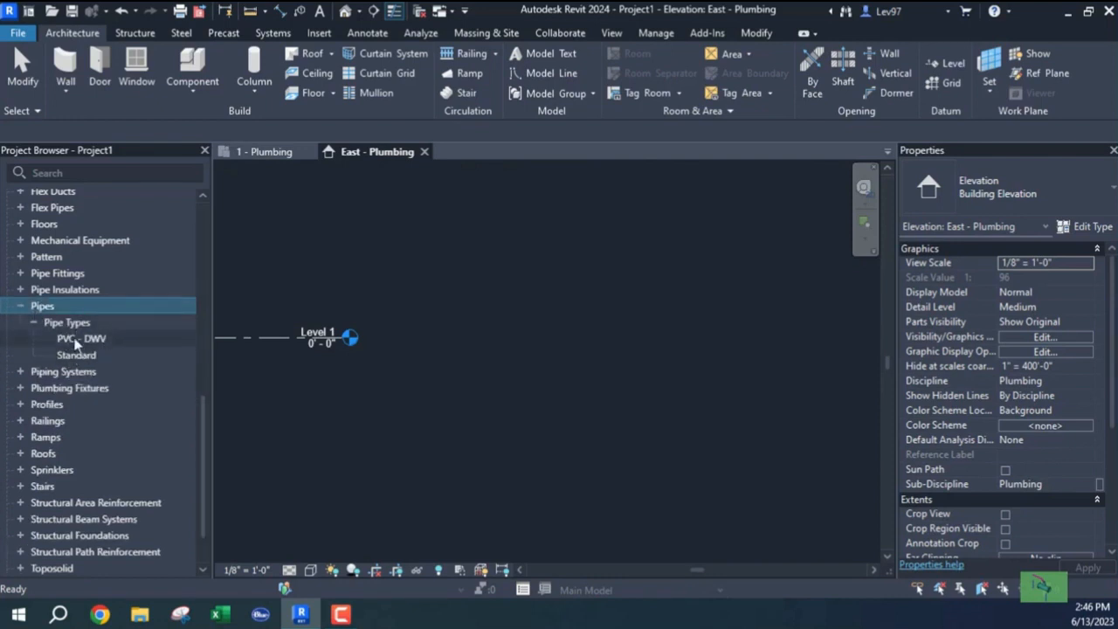
pyautogui.click(21, 308)
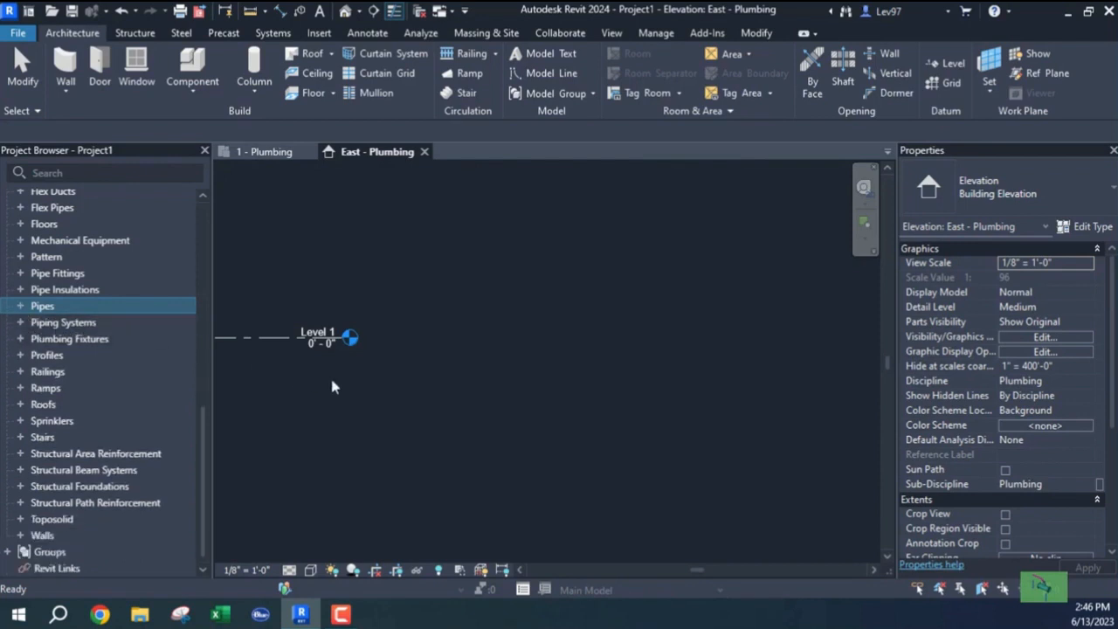
pyautogui.scroll(-3, 343, 386)
pyautogui.click(409, 393)
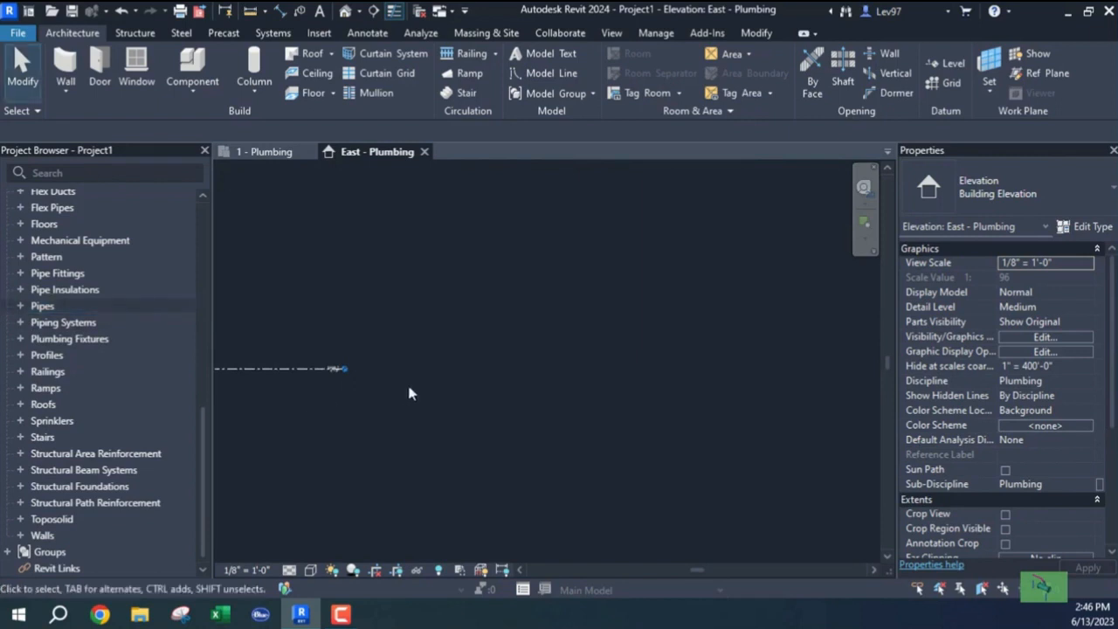
# Center Level 1 in the East elevation and scroll the Project Browser up to Views (Discipline).
pyautogui.moveTo(324, 428); pyautogui.dragTo(562, 414, button='middle')
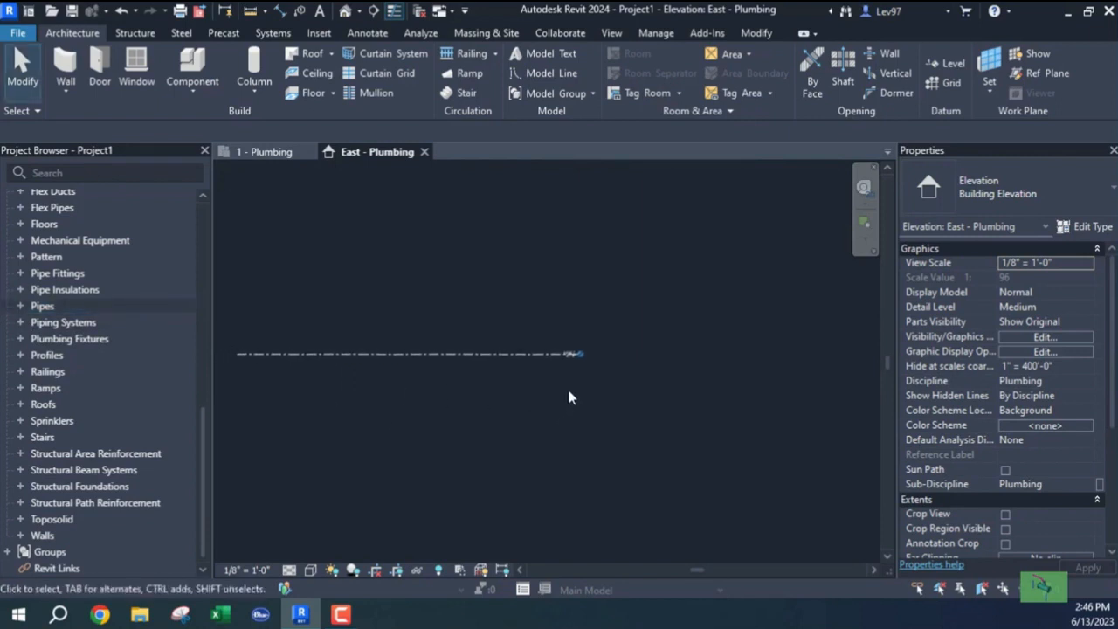
pyautogui.scroll(2, 572, 384)
pyautogui.moveTo(535, 347); pyautogui.dragTo(314, 374, button='middle')
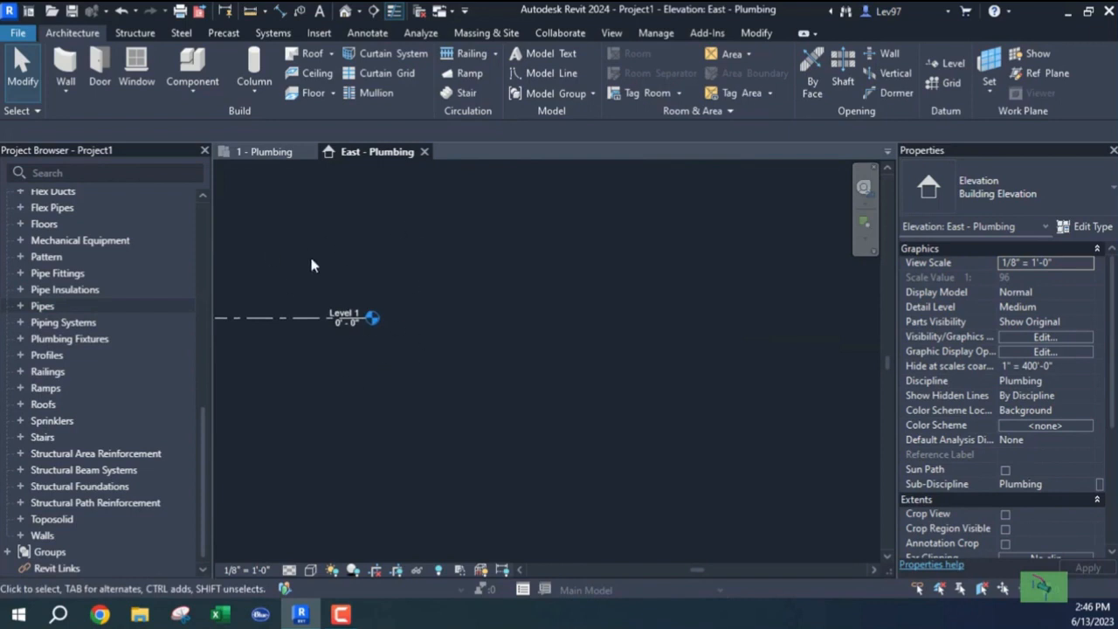
pyautogui.moveTo(312, 367); pyautogui.dragTo(494, 380, button='middle')
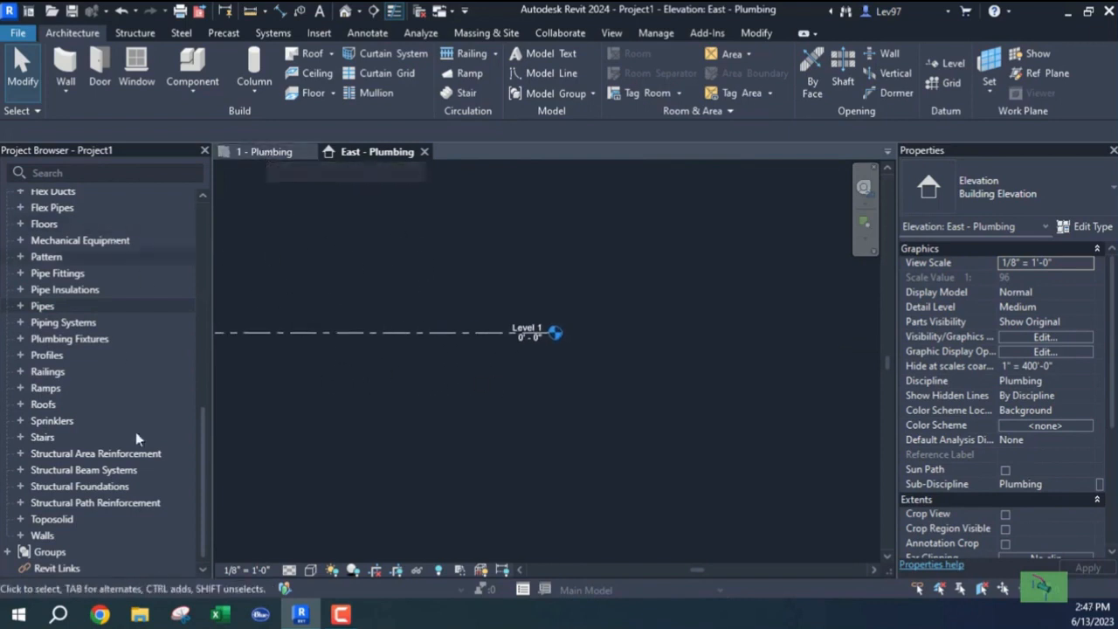
pyautogui.moveTo(205, 475); pyautogui.dragTo(209, 233)
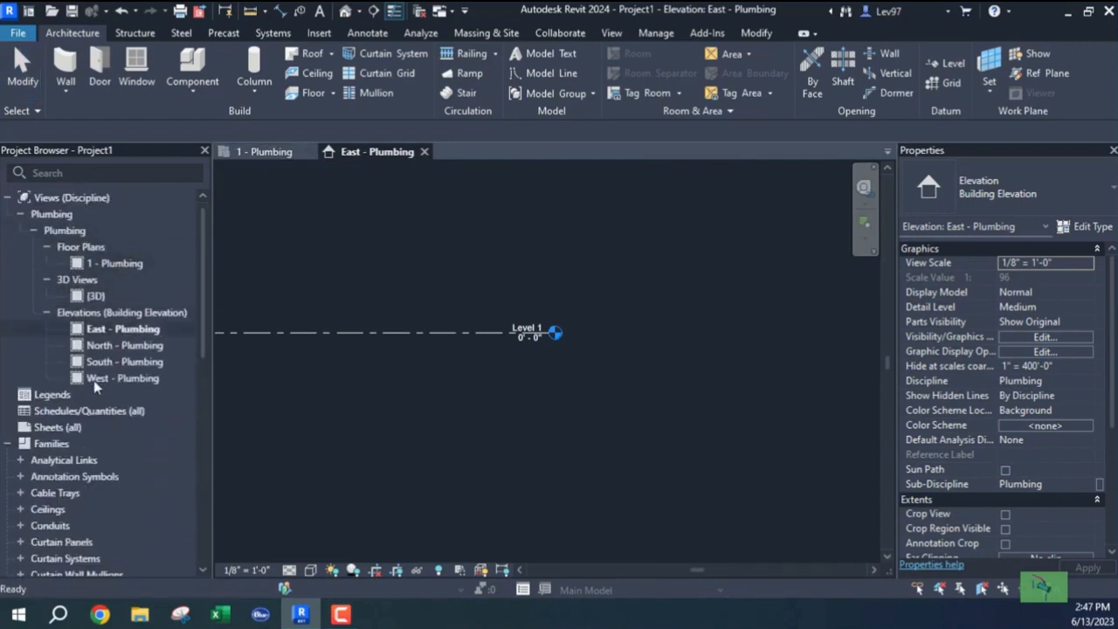
pyautogui.click(21, 216)
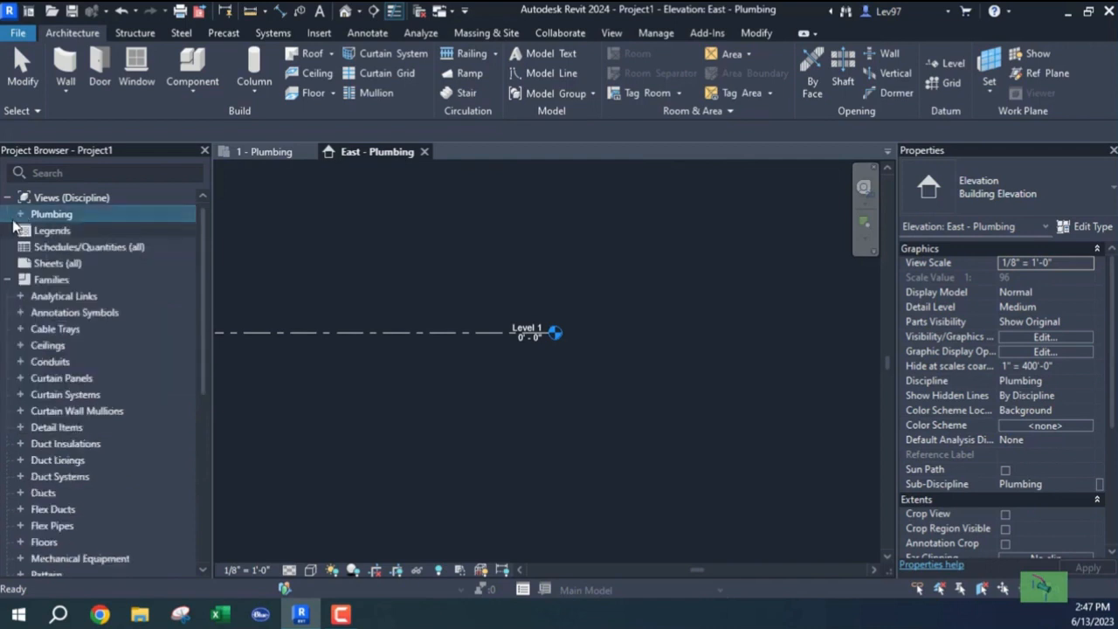
pyautogui.click(21, 216)
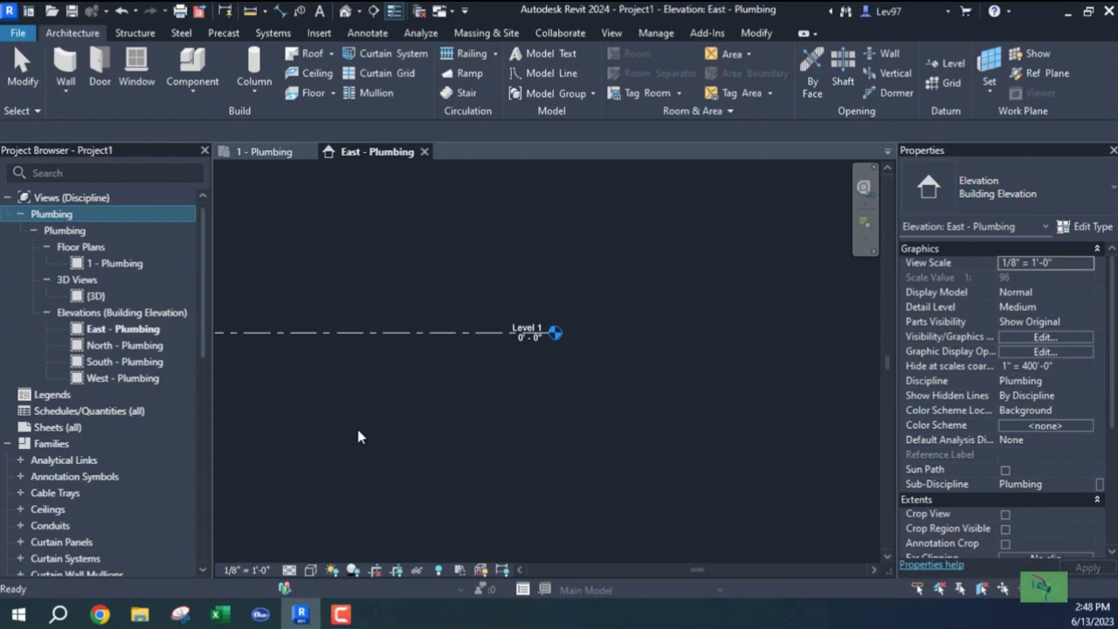
pyautogui.scroll(-1, 464, 455)
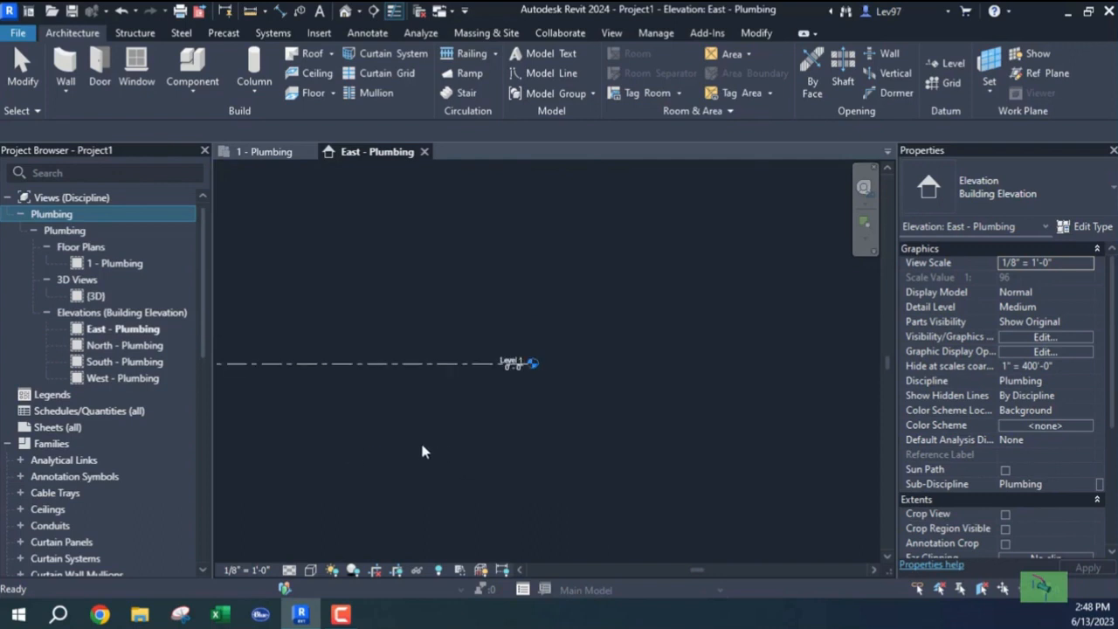
pyautogui.click(376, 427)
pyautogui.moveTo(347, 397); pyautogui.dragTo(589, 424, button='middle')
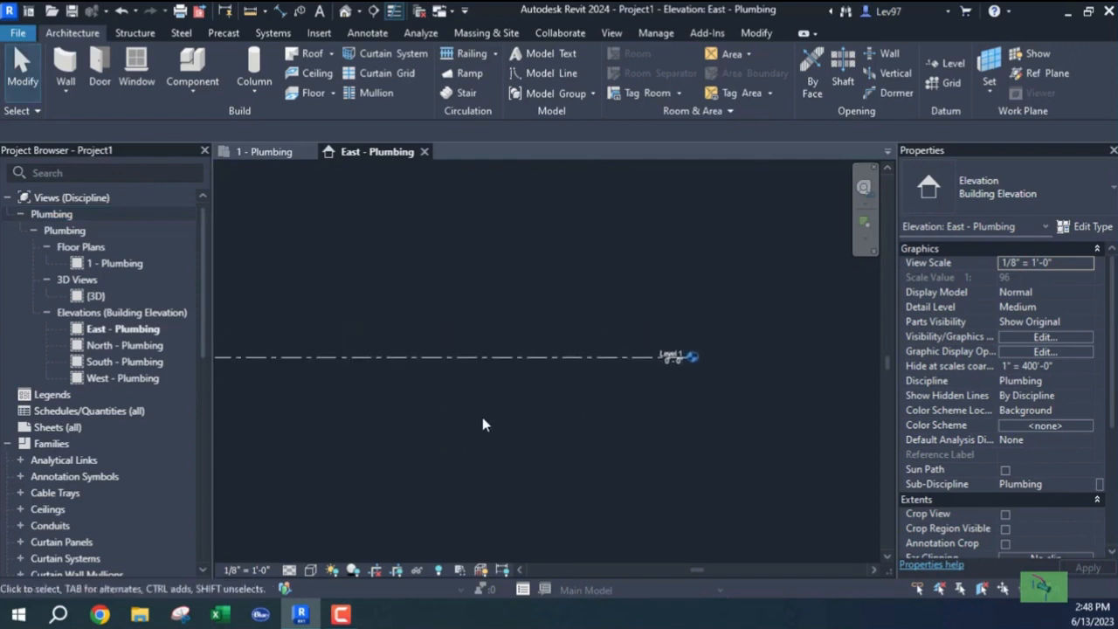
pyautogui.moveTo(460, 419)
pyautogui.mouseDown(button='middle')
pyautogui.moveTo(394, 405)
pyautogui.moveTo(397, 432)
pyautogui.moveTo(460, 439)
pyautogui.moveTo(450, 434)
pyautogui.mouseUp(button='middle')
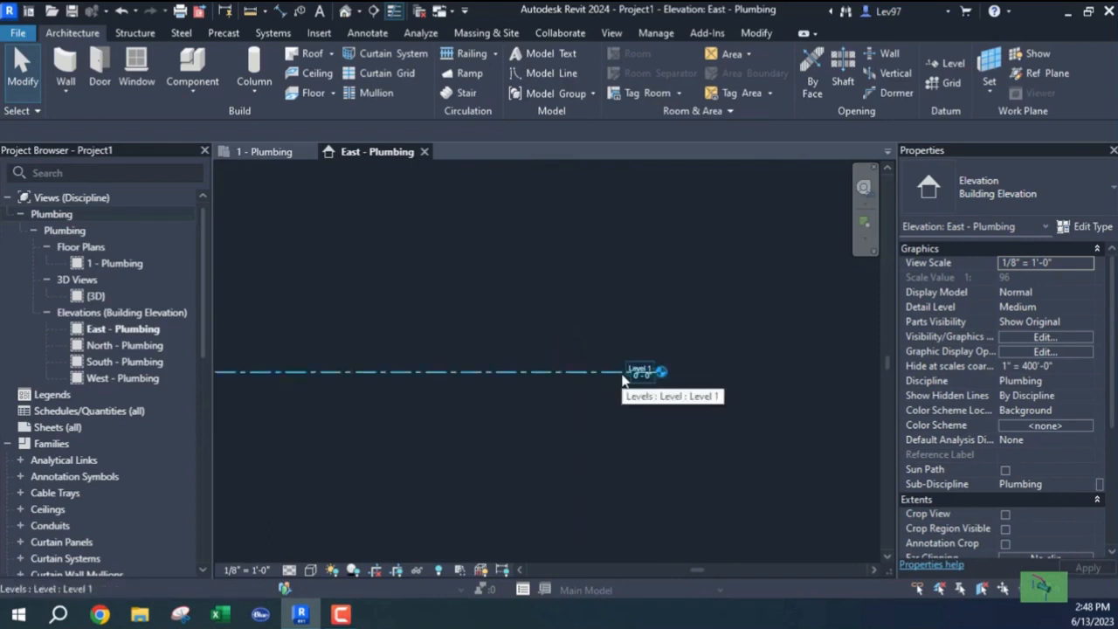
# Switch to the 1 - Plumbing floor plan and zoom out to show all four elevation markers.
pyautogui.click(268, 152)
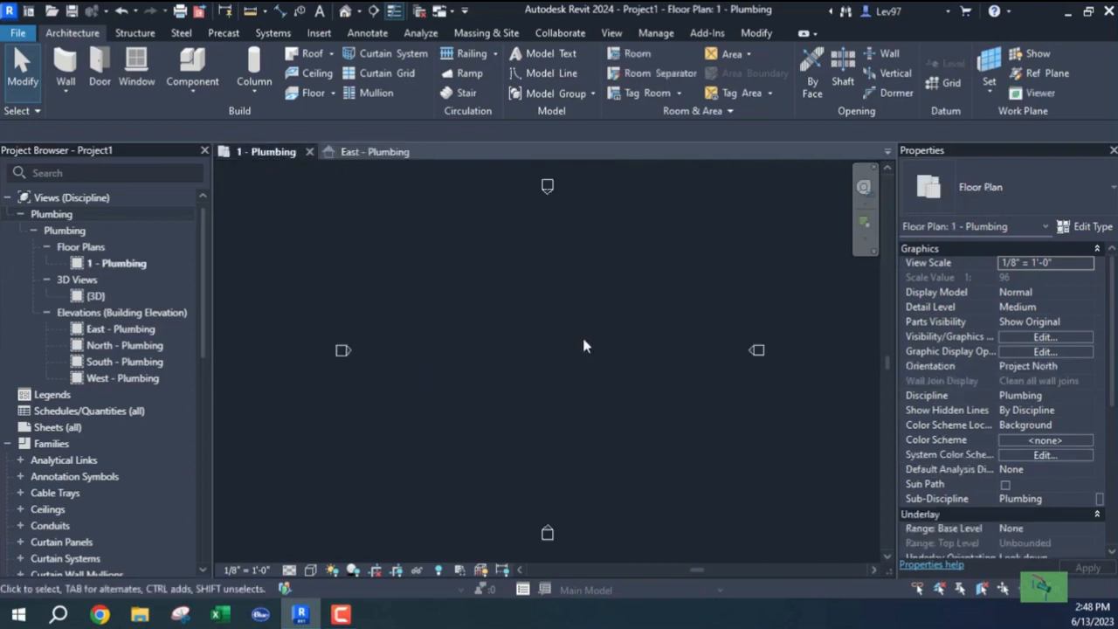
pyautogui.scroll(-4, 584, 350)
pyautogui.moveTo(582, 352); pyautogui.dragTo(564, 369, button='middle')
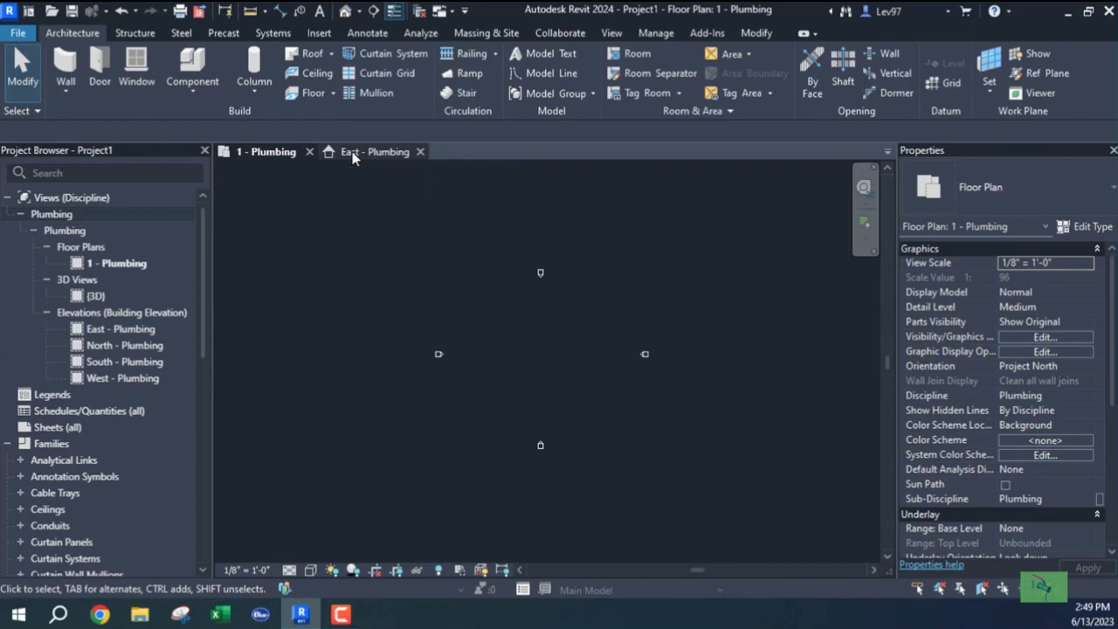
# Turn on worksharing with default worksets, add a workset named Arch, and set Arch active.
pyautogui.click(283, 590)
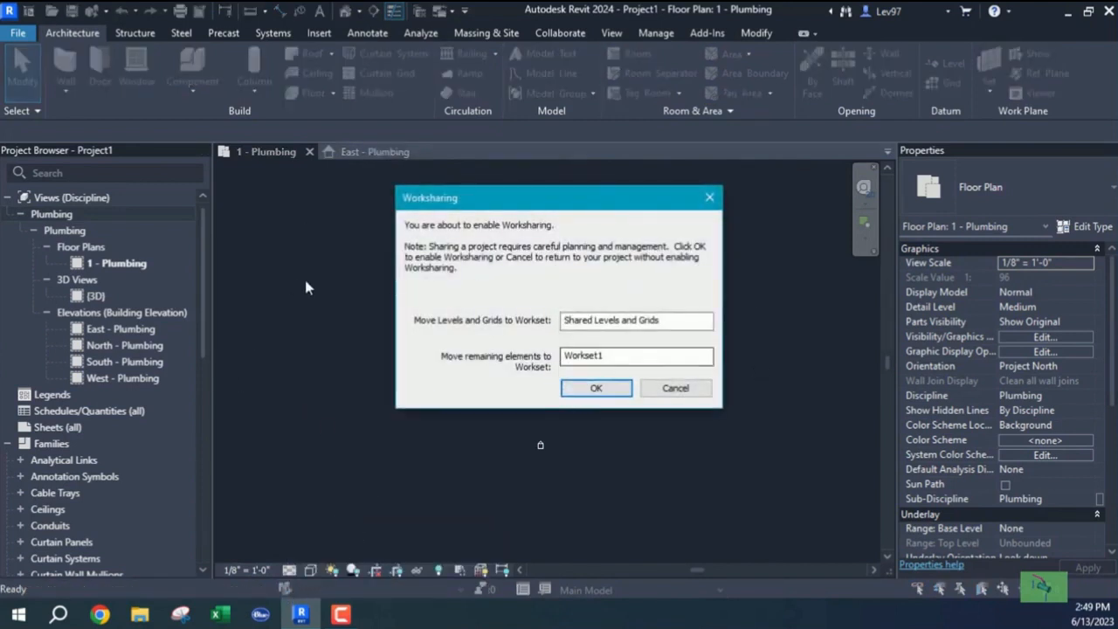
pyautogui.click(595, 390)
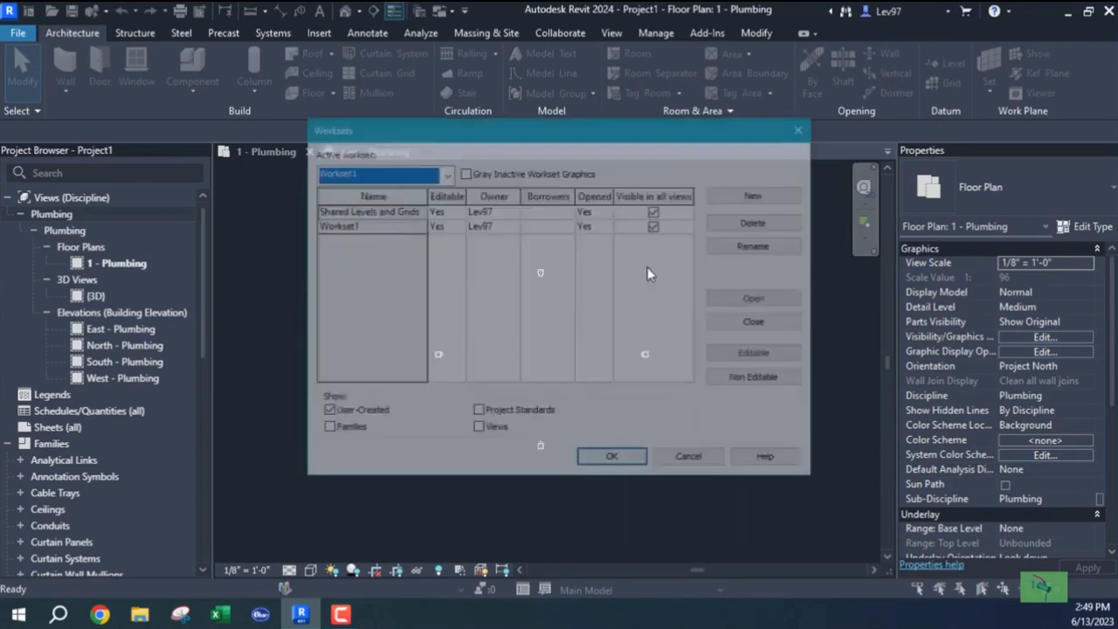
pyautogui.click(758, 194)
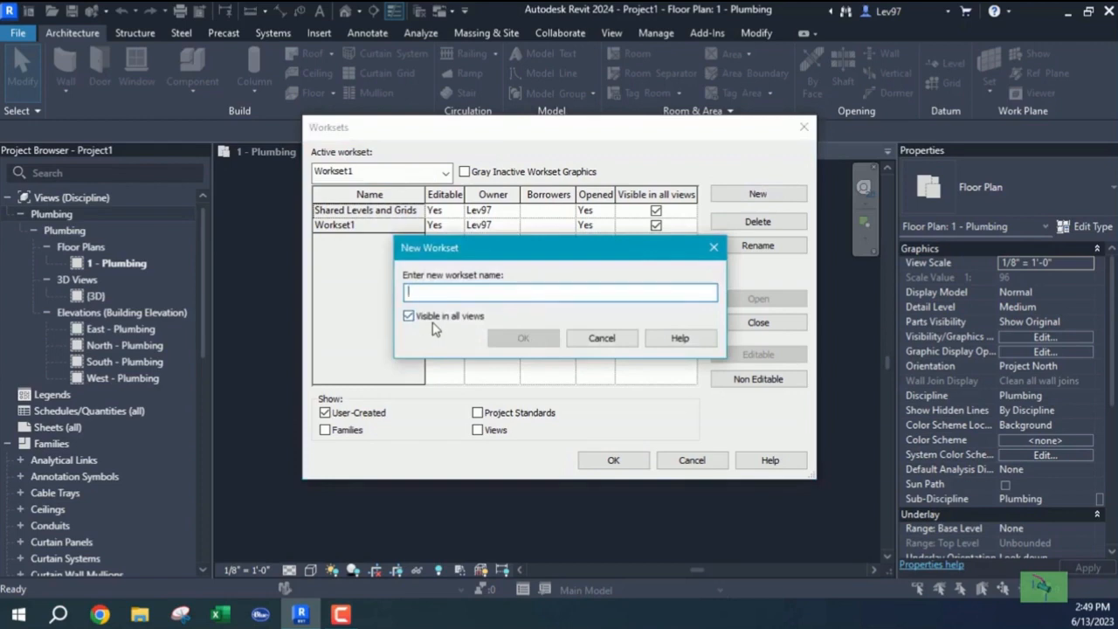
pyautogui.write('Arch')
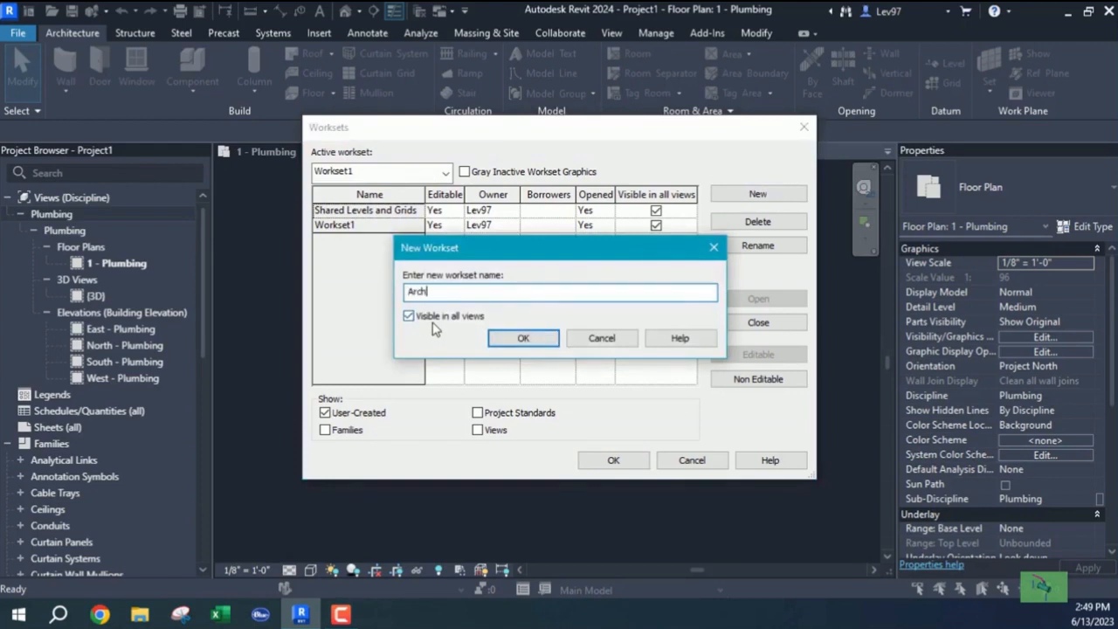
pyautogui.click(514, 338)
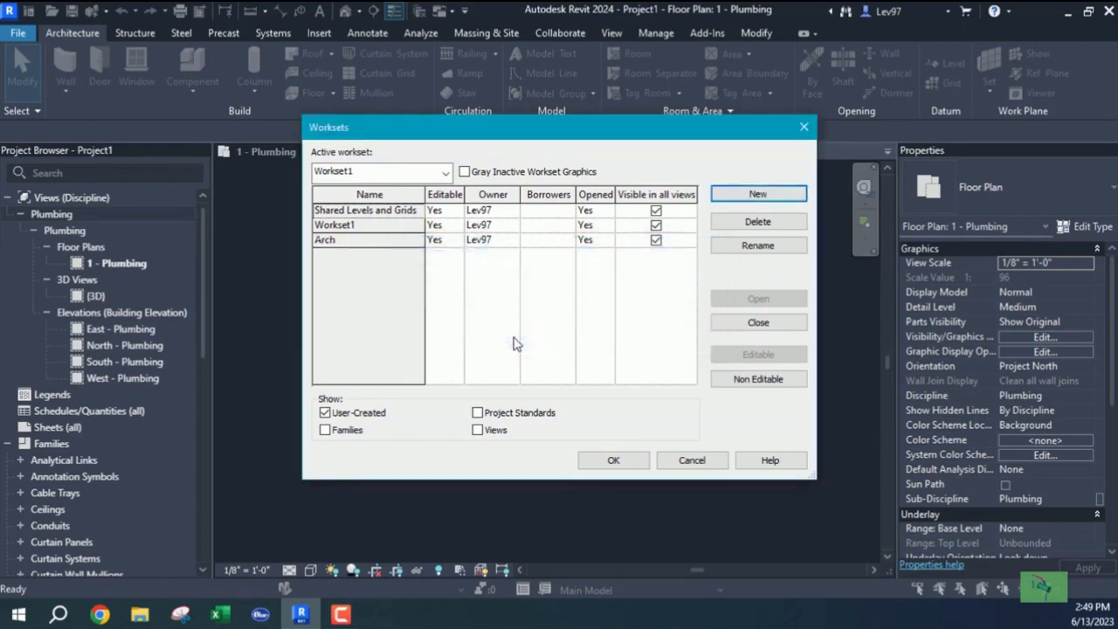
pyautogui.click(446, 174)
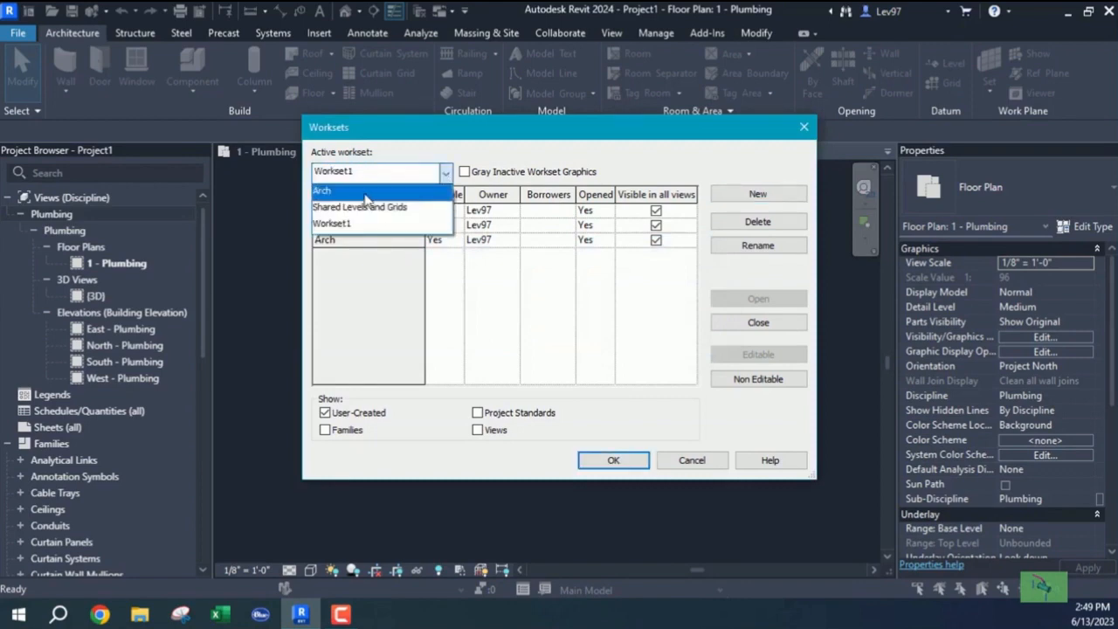
pyautogui.click(367, 187)
pyautogui.click(612, 460)
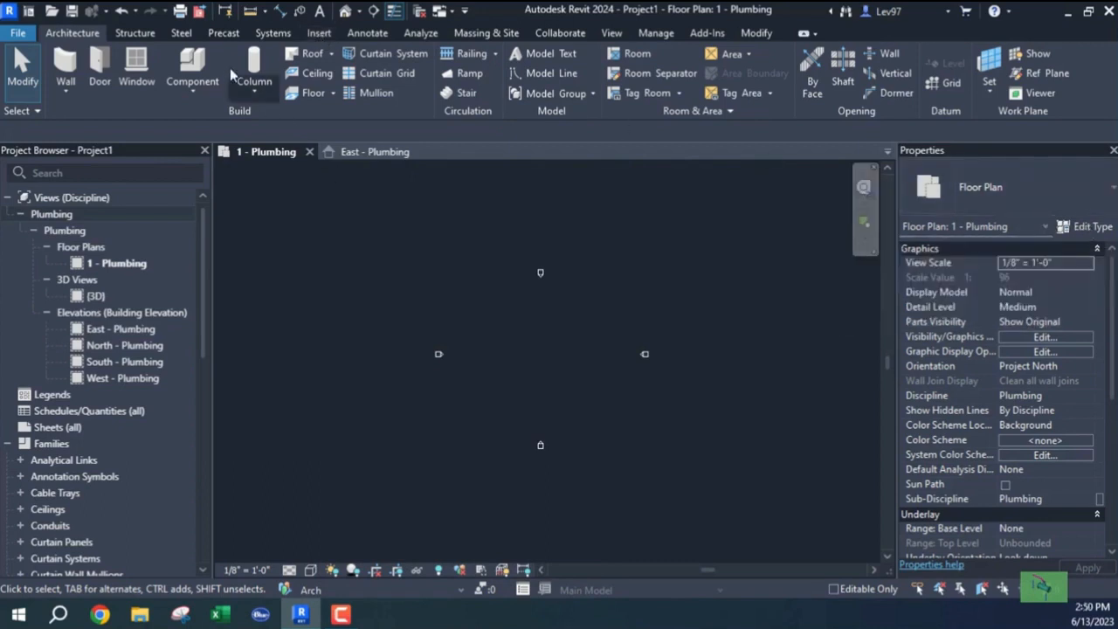
# Start a Revit link and browse to C:\Program Files\Autodesk\Revit 2024.
pyautogui.click(319, 35)
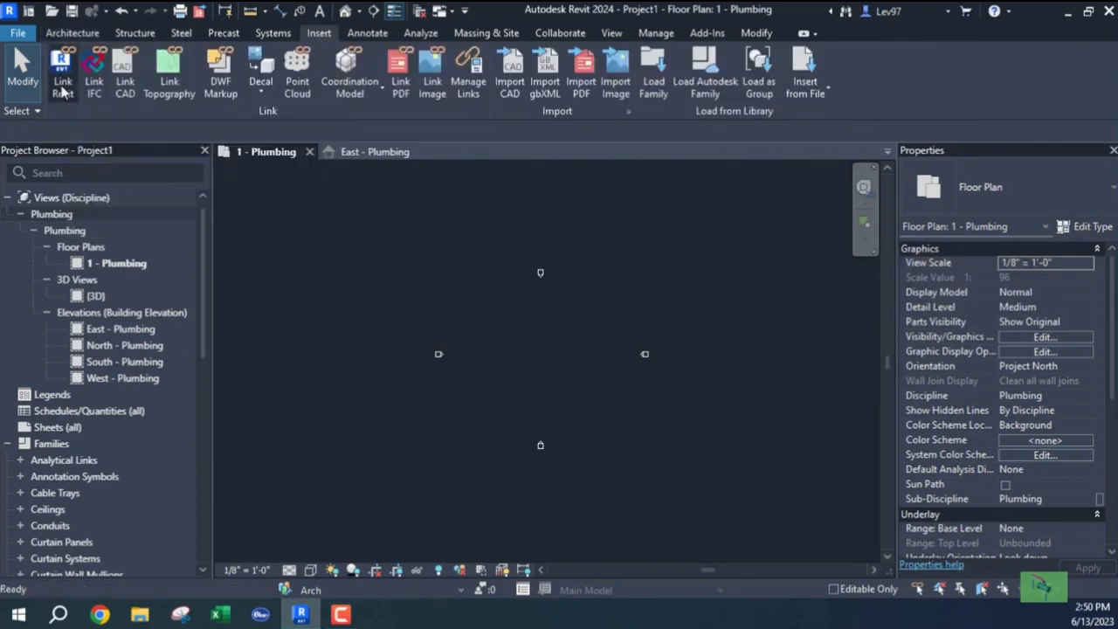
pyautogui.click(62, 88)
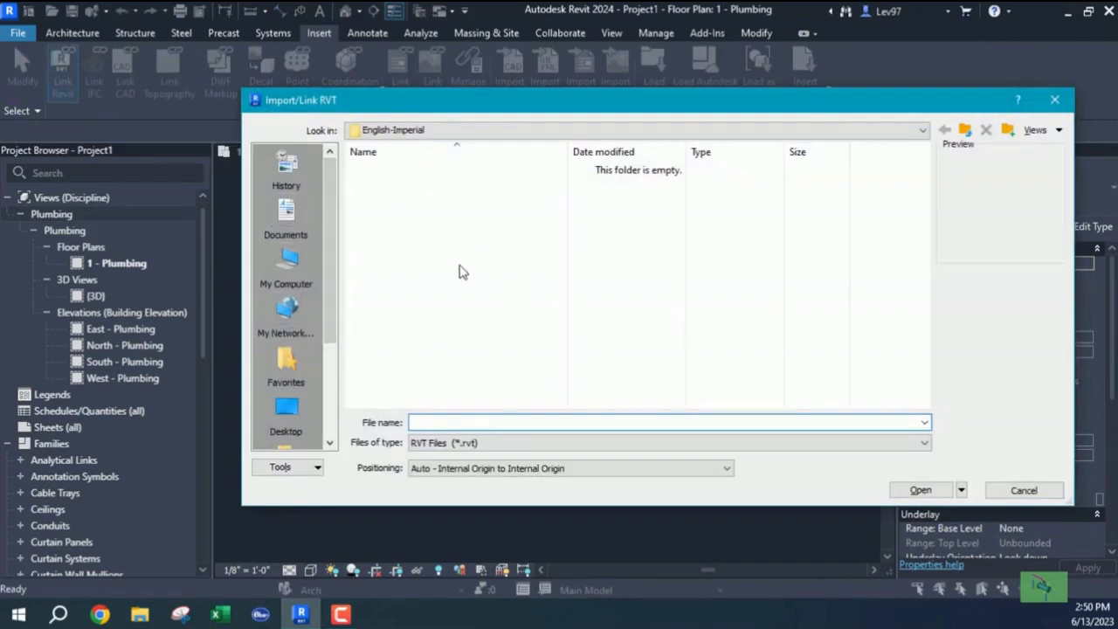
pyautogui.click(286, 264)
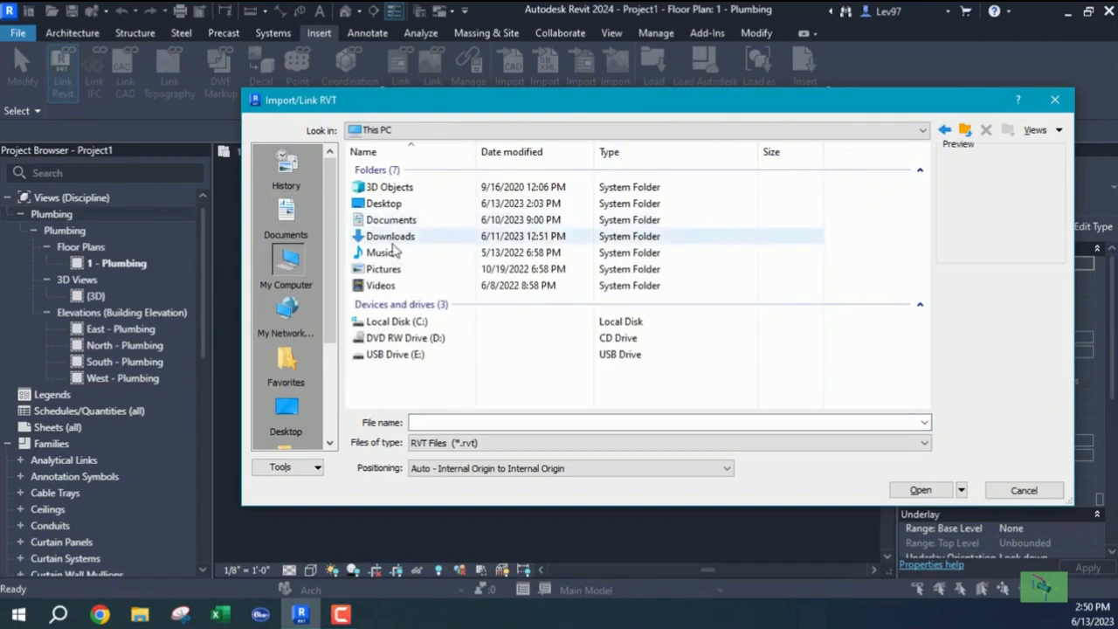
pyautogui.doubleClick(398, 323)
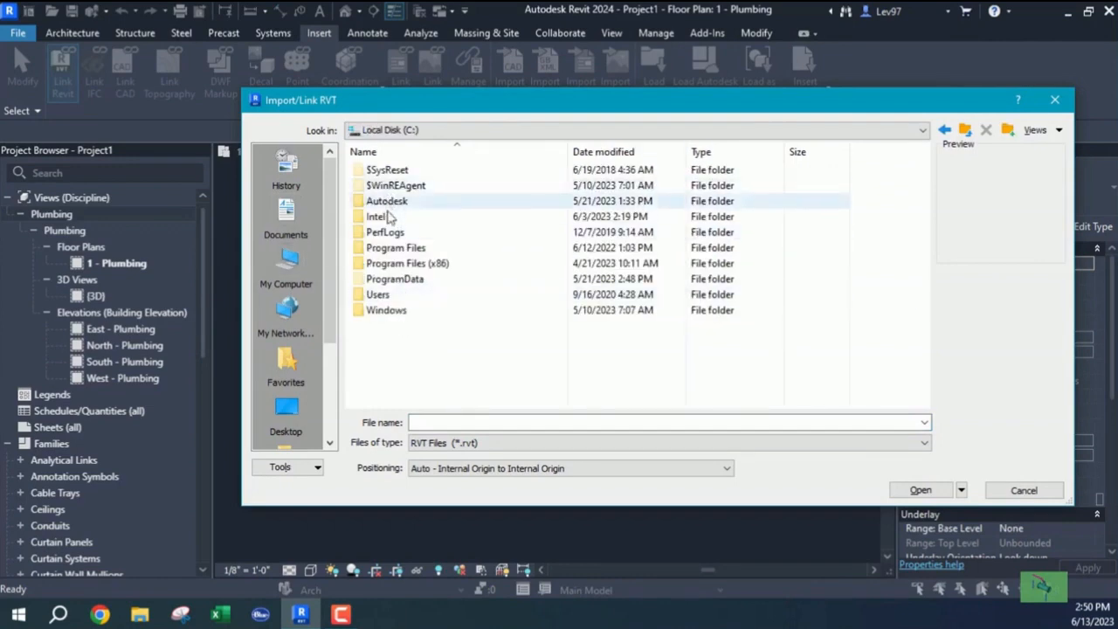
pyautogui.doubleClick(390, 247)
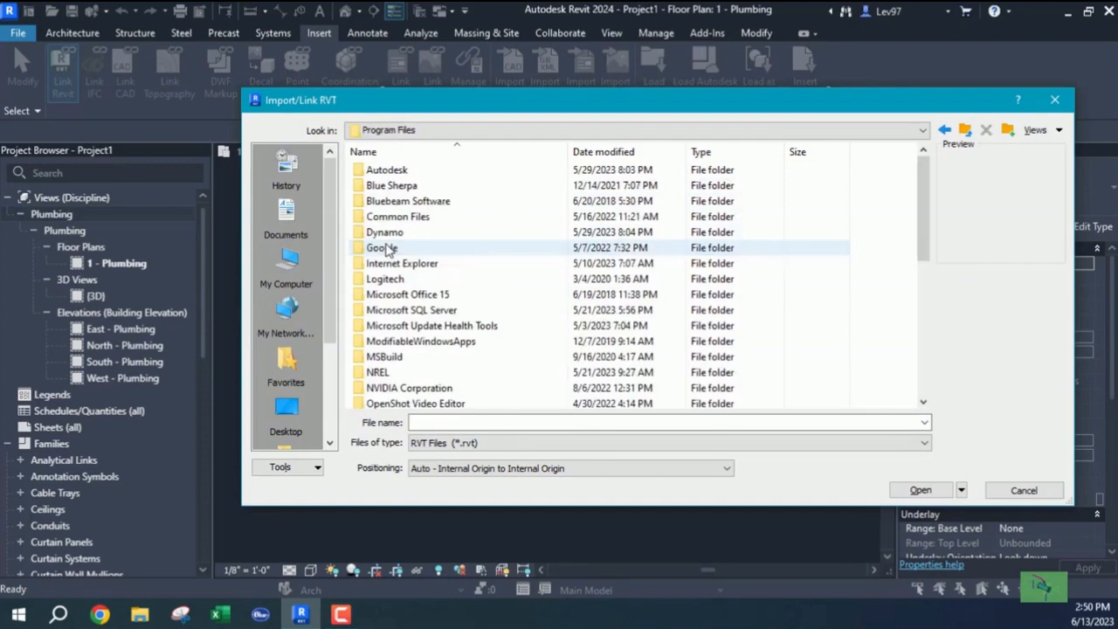
pyautogui.click(384, 171)
pyautogui.doubleClick(384, 171)
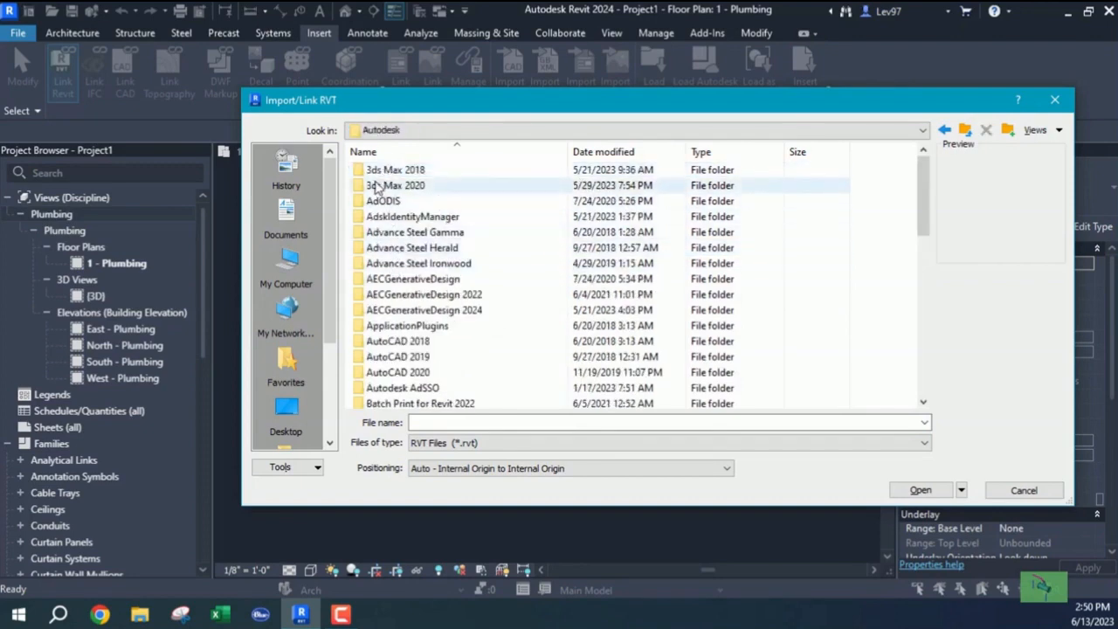
pyautogui.scroll(-8, 417, 269)
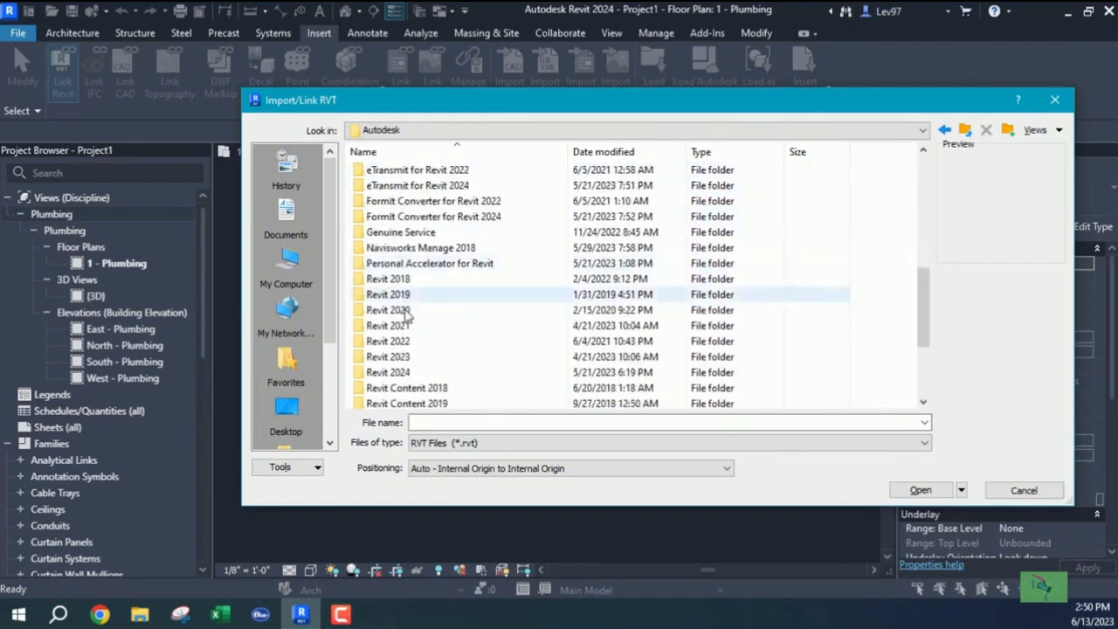
pyautogui.doubleClick(376, 325)
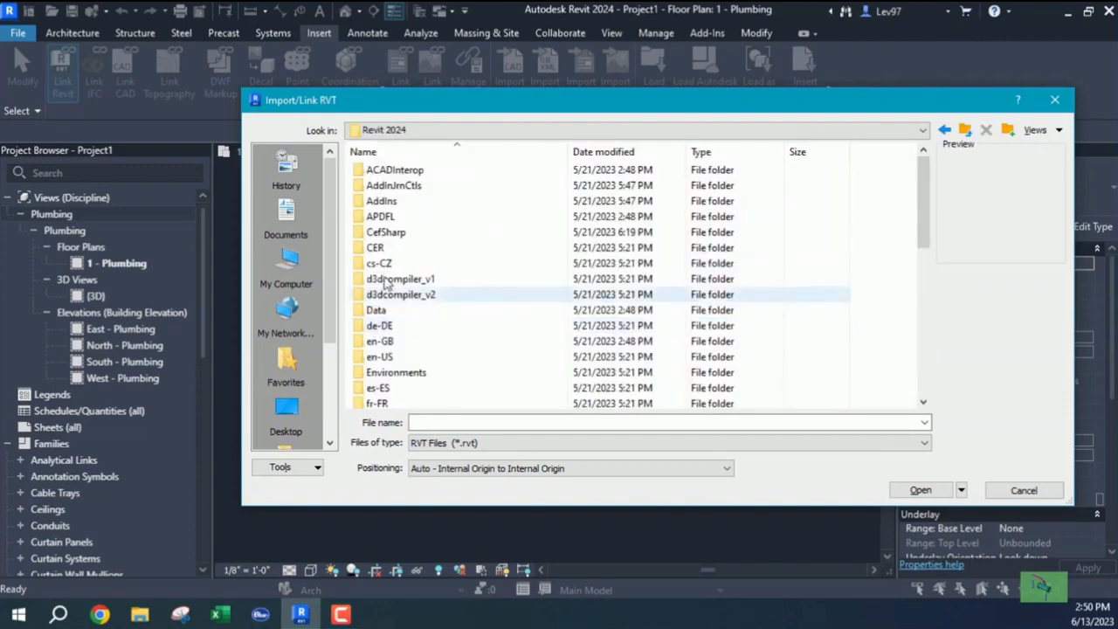
pyautogui.click(385, 280)
pyautogui.press('s')
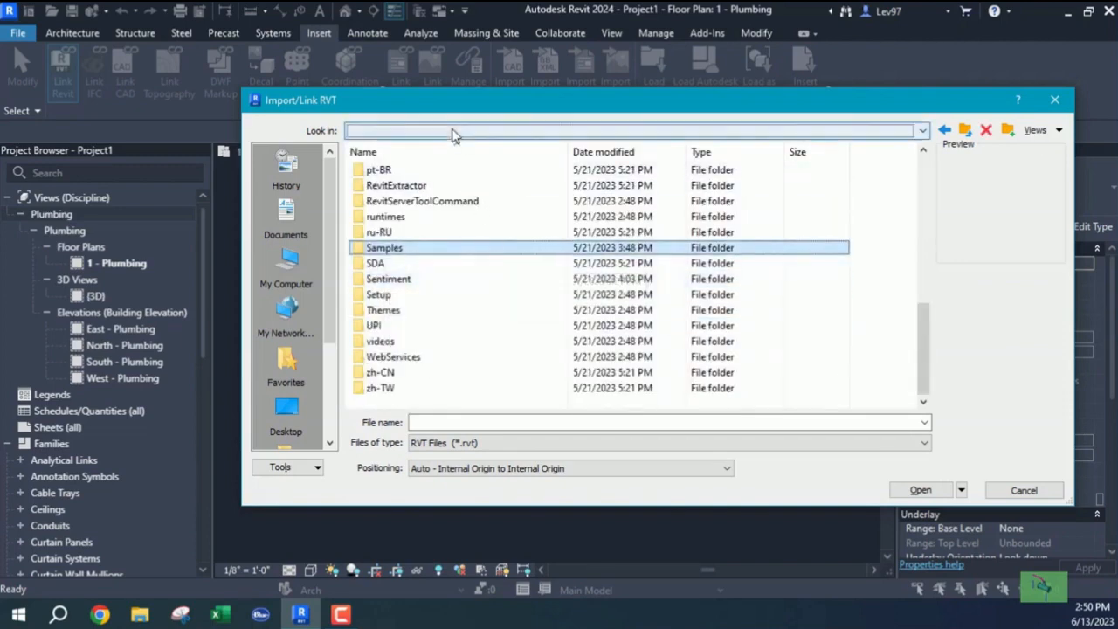
# From the Samples folder, link Snowdon Towers Sample Architectural.rvt into the project.
pyautogui.click(454, 131)
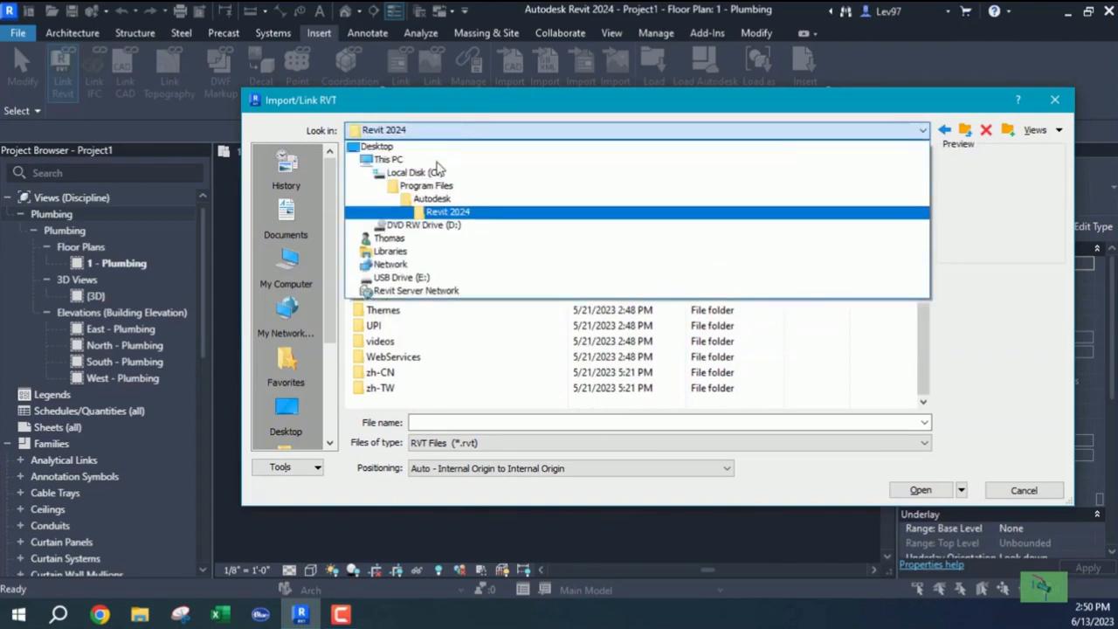
pyautogui.click(439, 215)
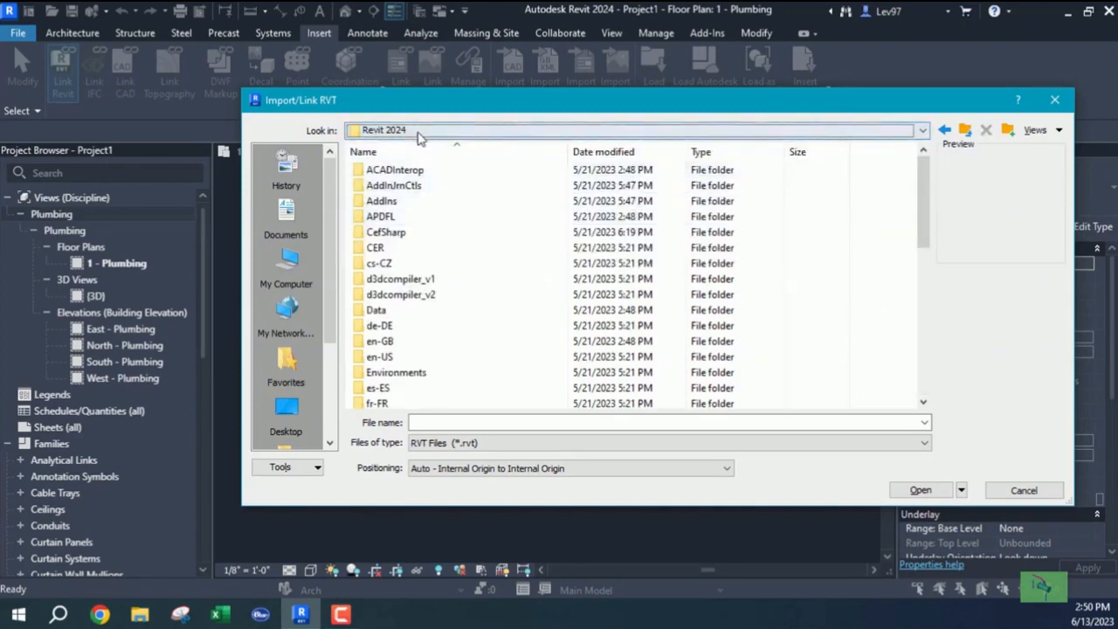
pyautogui.click(380, 233)
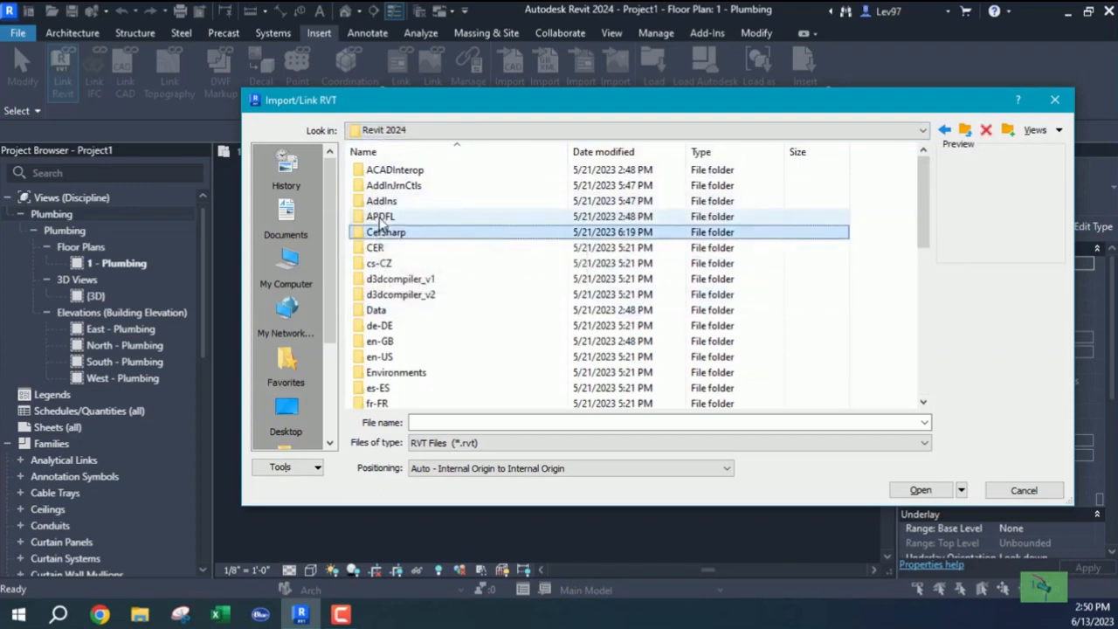
pyautogui.scroll(-5, 384, 240)
pyautogui.click(387, 248)
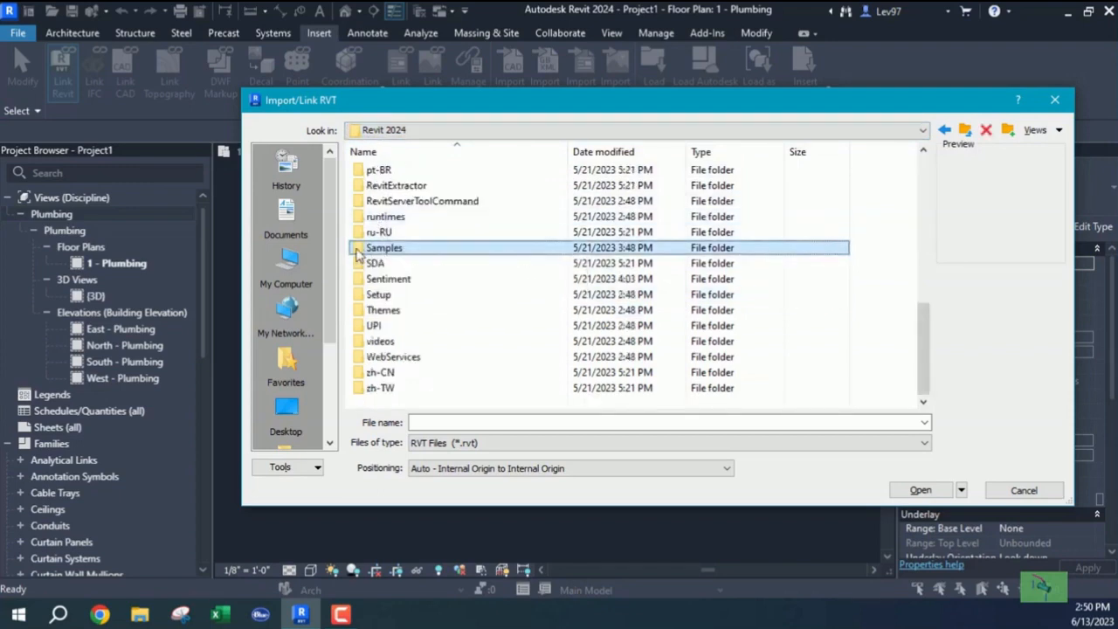
pyautogui.doubleClick(363, 248)
pyautogui.click(413, 202)
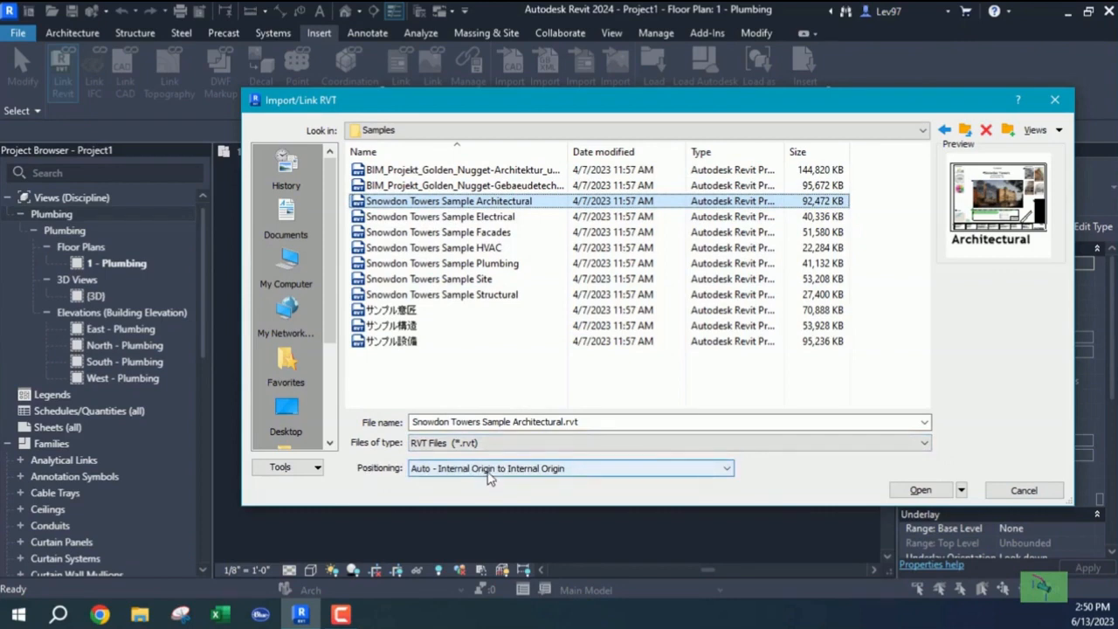
pyautogui.click(927, 494)
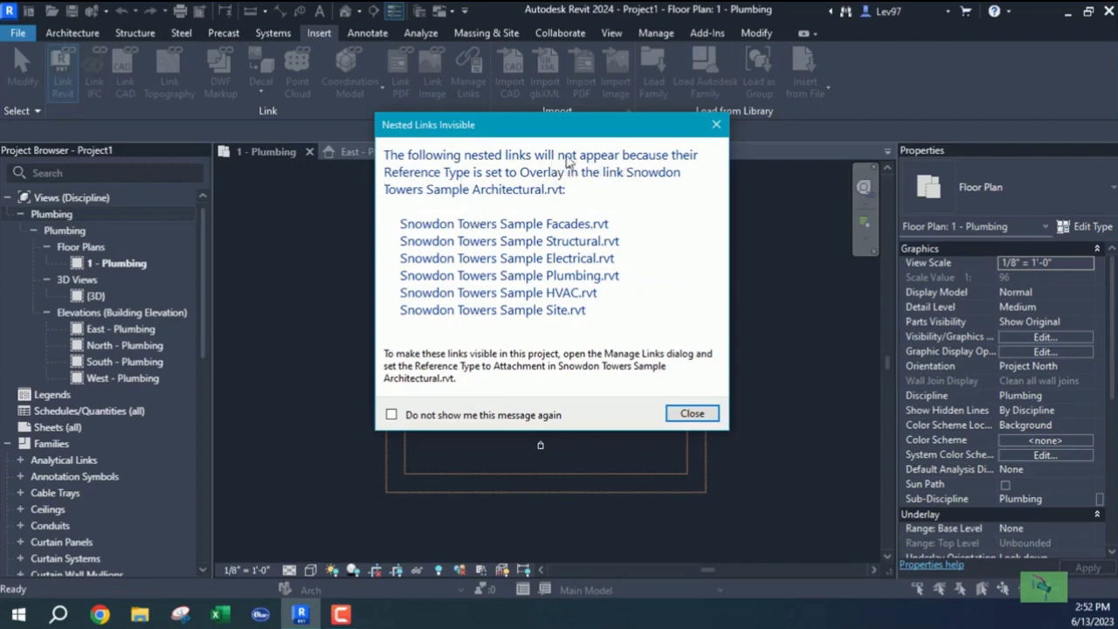
# Dismiss the nested links warning and select the linked Snowdon Towers model in the plan.
pyautogui.click(691, 414)
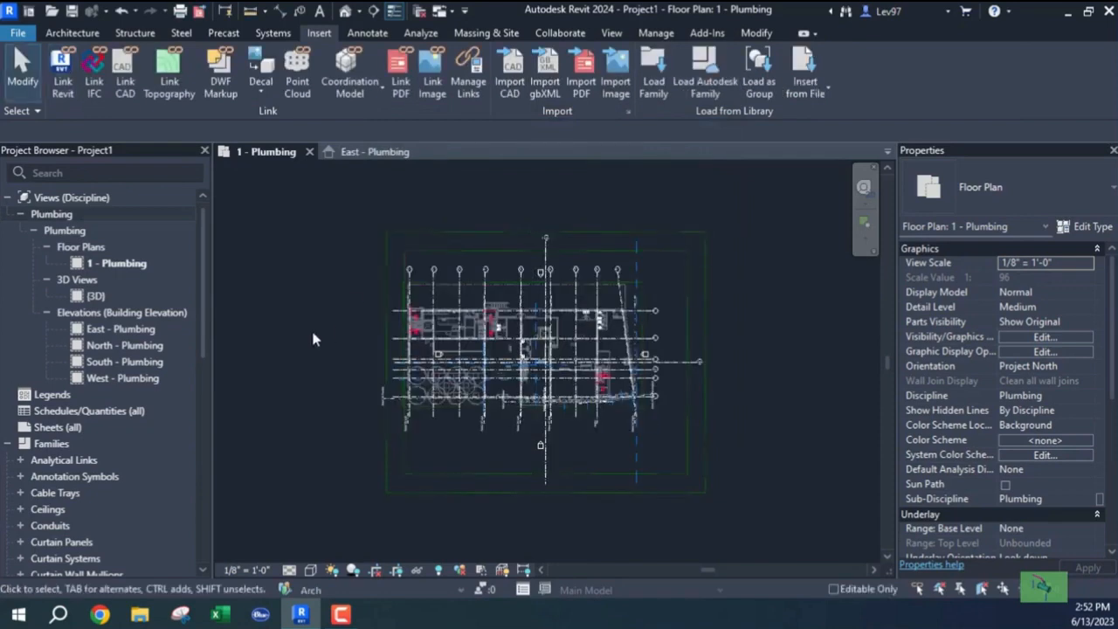
pyautogui.scroll(2, 533, 354)
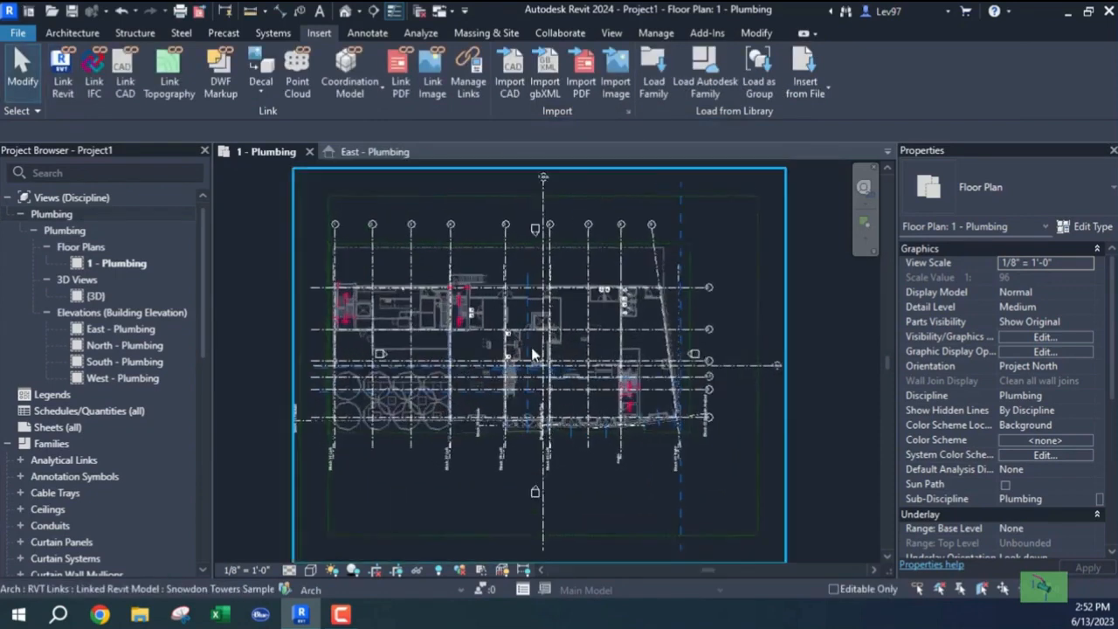
pyautogui.scroll(1, 576, 348)
pyautogui.scroll(-3, 611, 323)
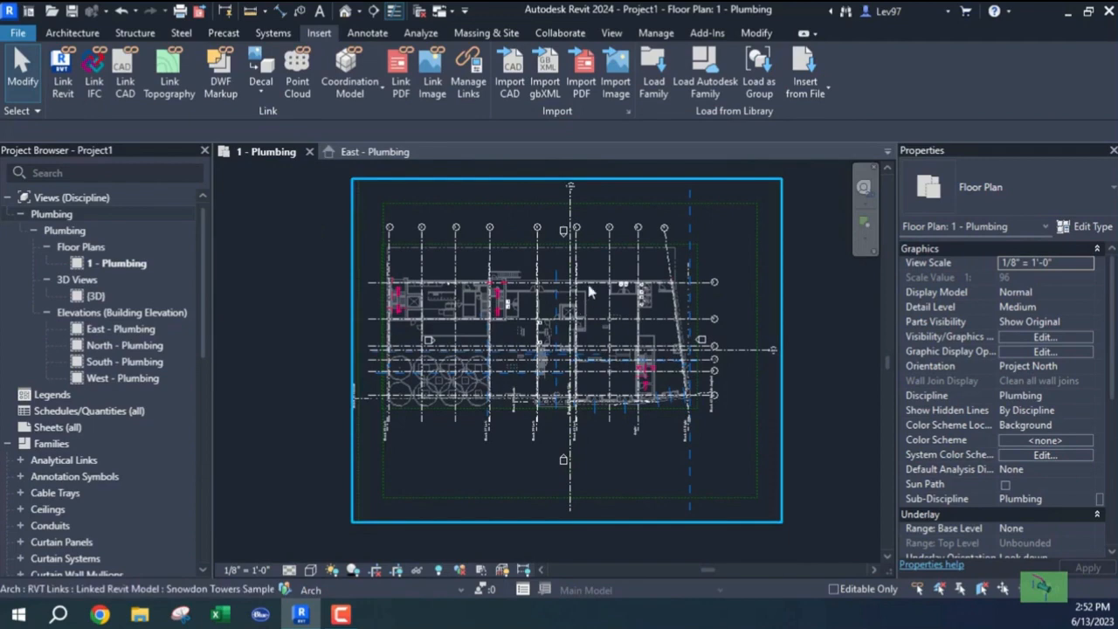
pyautogui.click(437, 362)
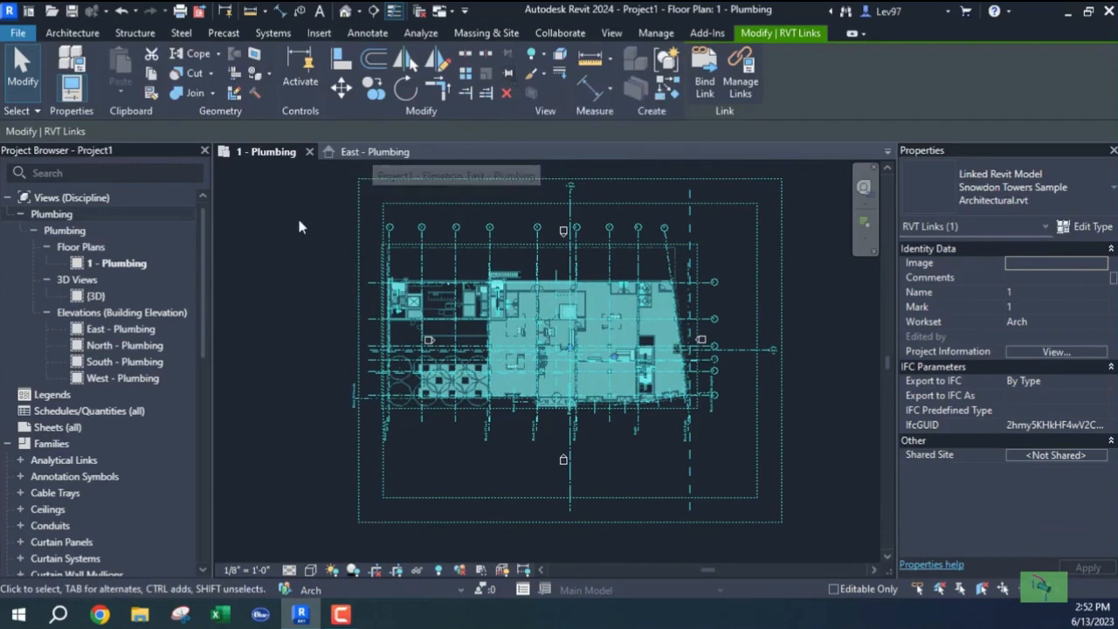
# Pin the Snowdon Towers link and enable Room Bounding in its type properties.
pyautogui.click(511, 76)
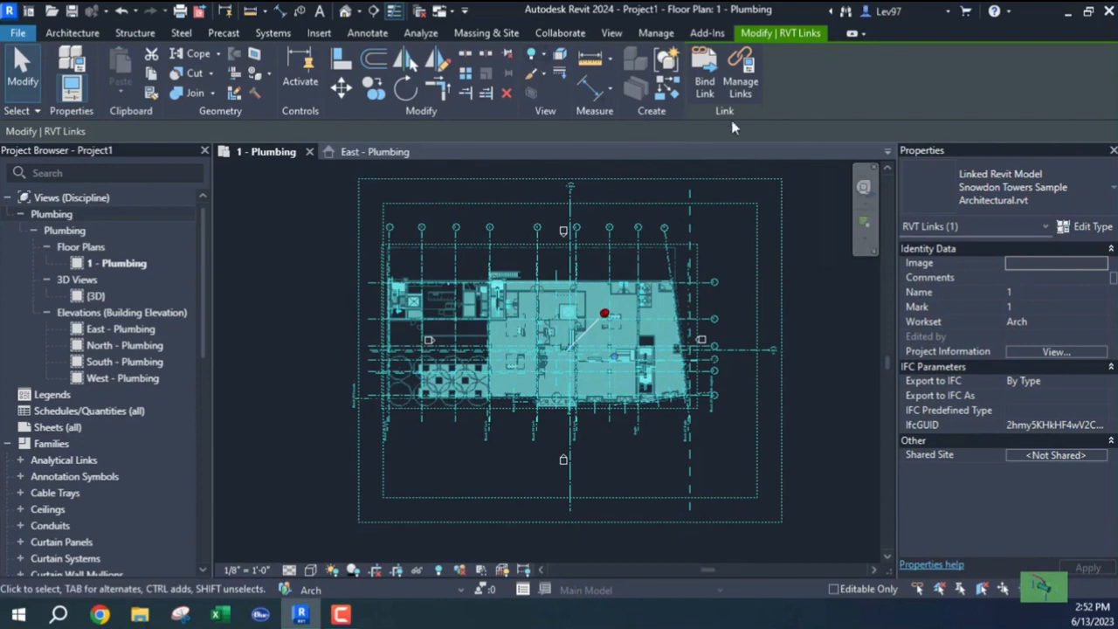
pyautogui.click(1089, 230)
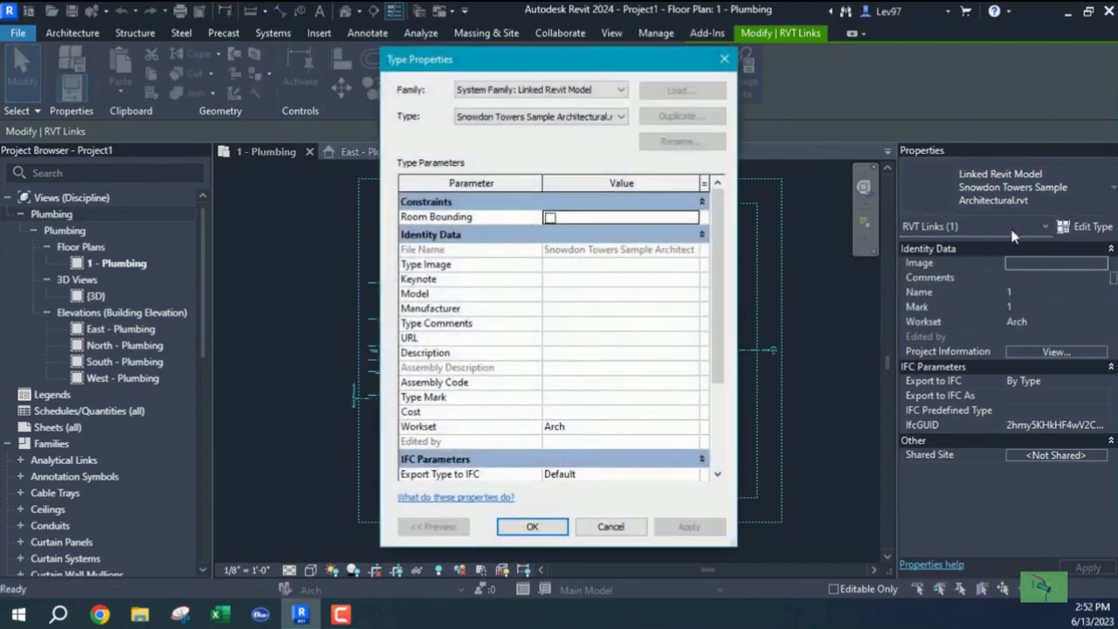
pyautogui.click(550, 218)
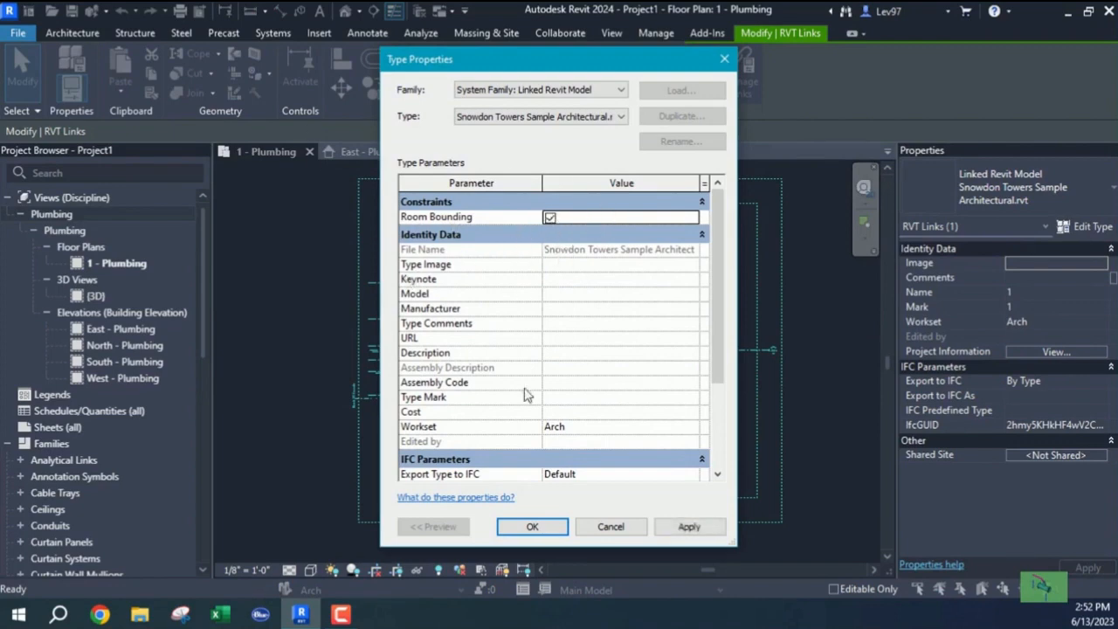
pyautogui.click(533, 527)
pyautogui.click(311, 446)
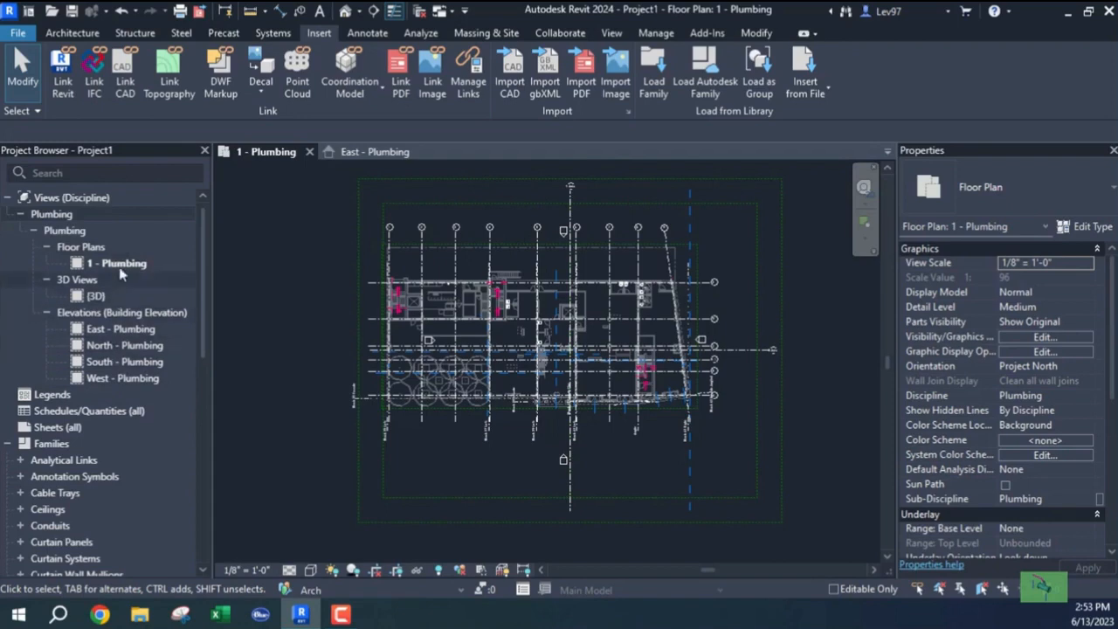
pyautogui.click(611, 32)
pyautogui.click(658, 54)
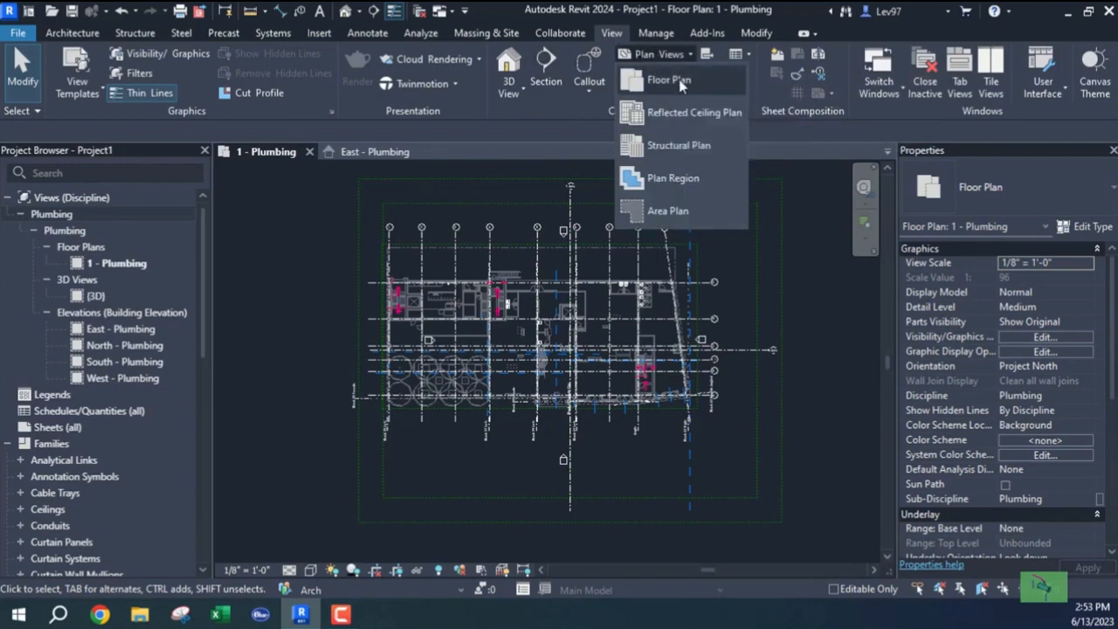
pyautogui.click(668, 81)
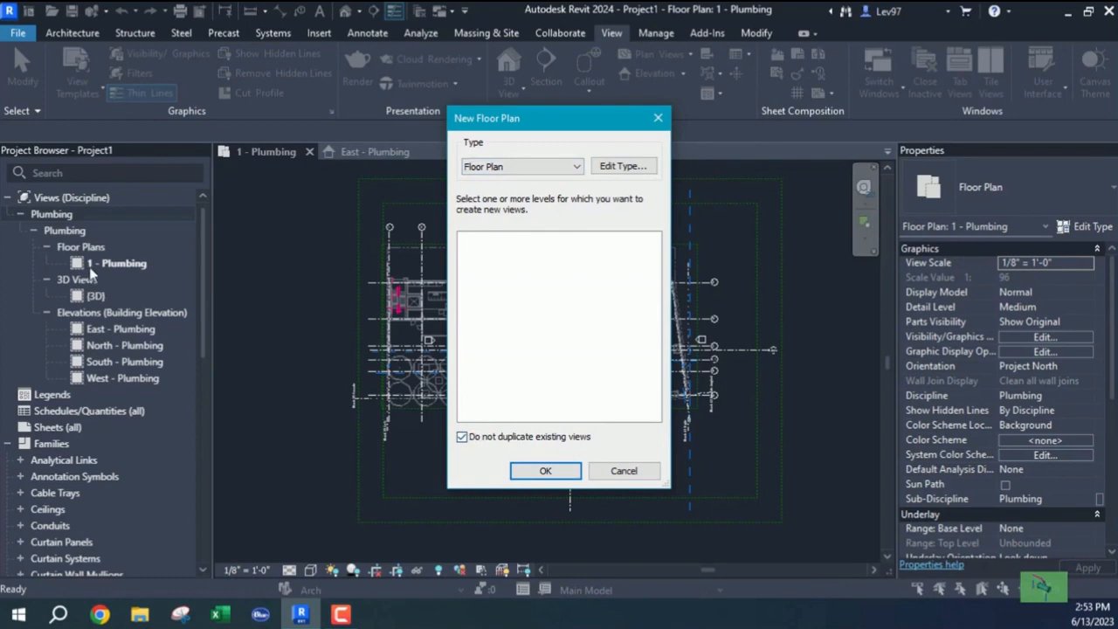
pyautogui.click(463, 440)
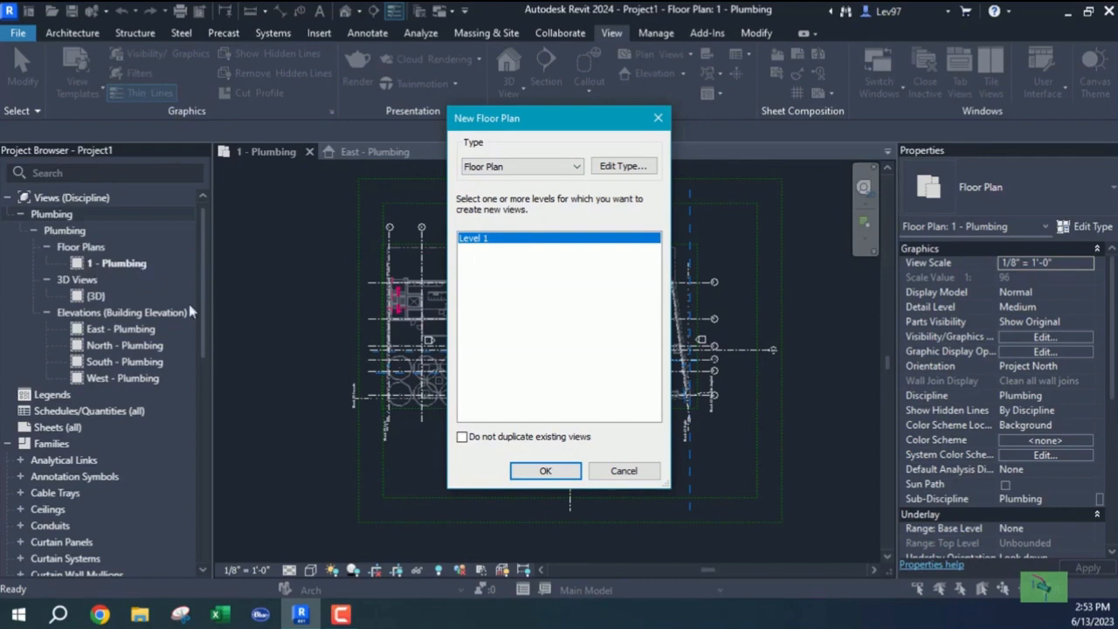
pyautogui.click(622, 472)
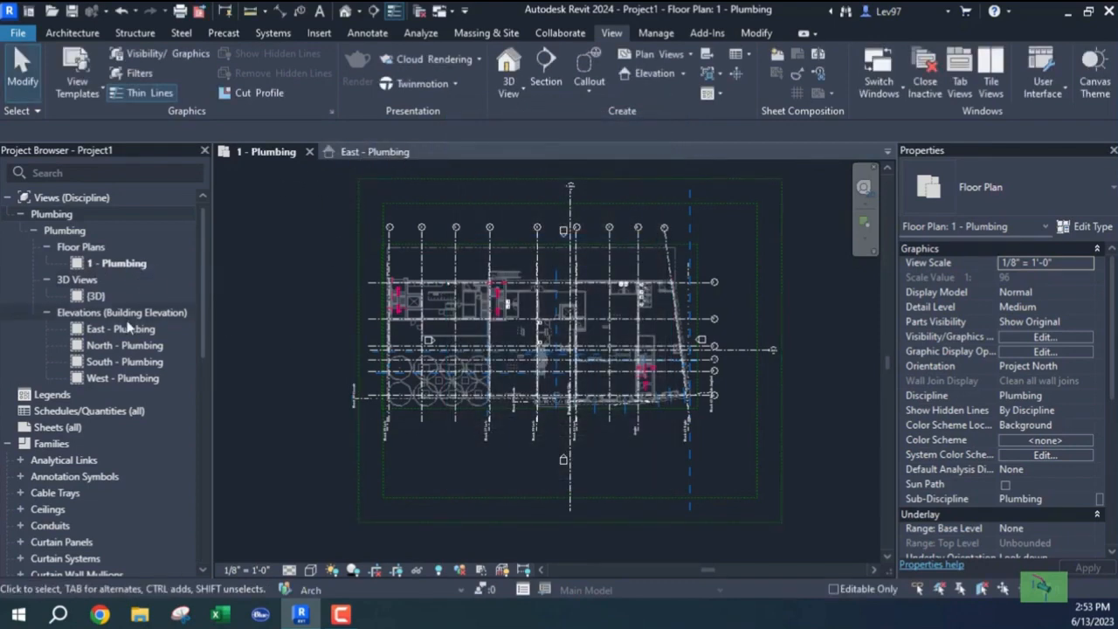
pyautogui.click(371, 154)
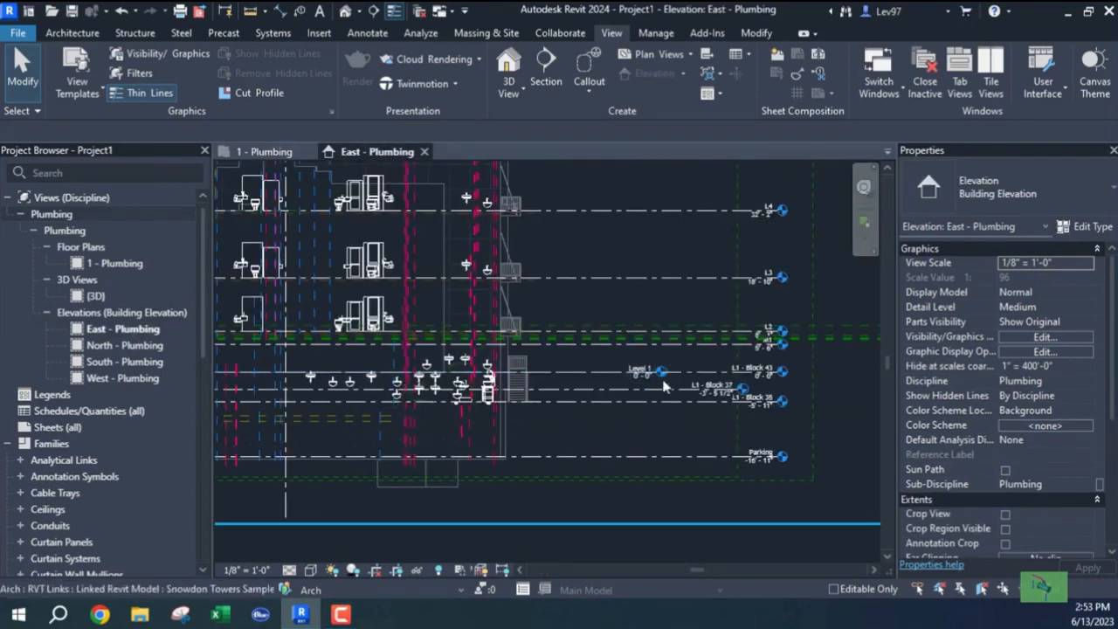
pyautogui.scroll(4, 660, 393)
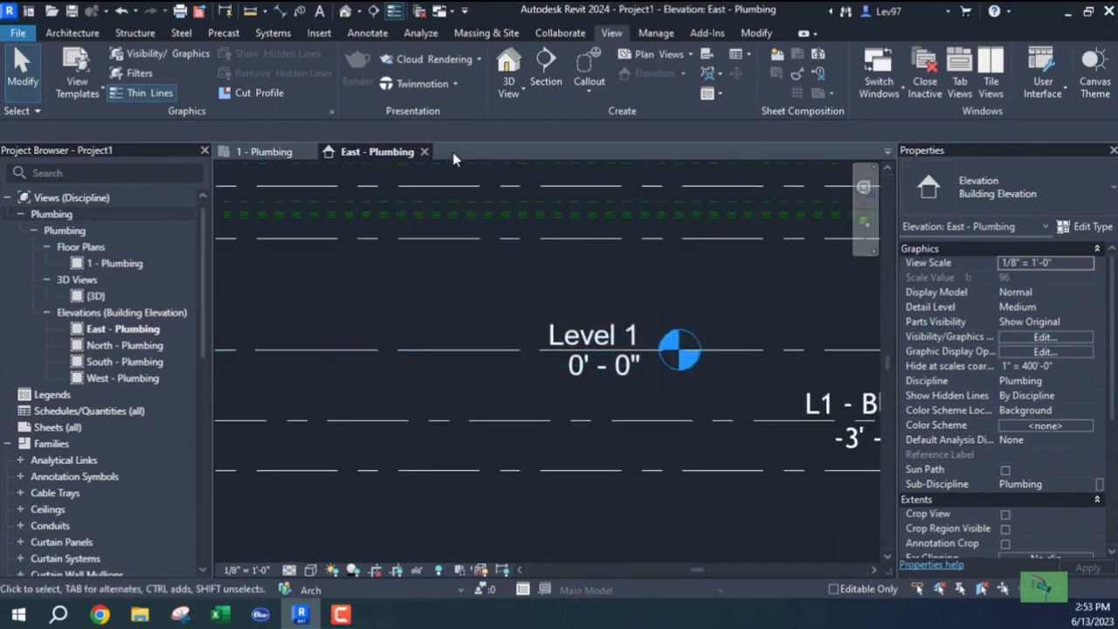
pyautogui.click(656, 54)
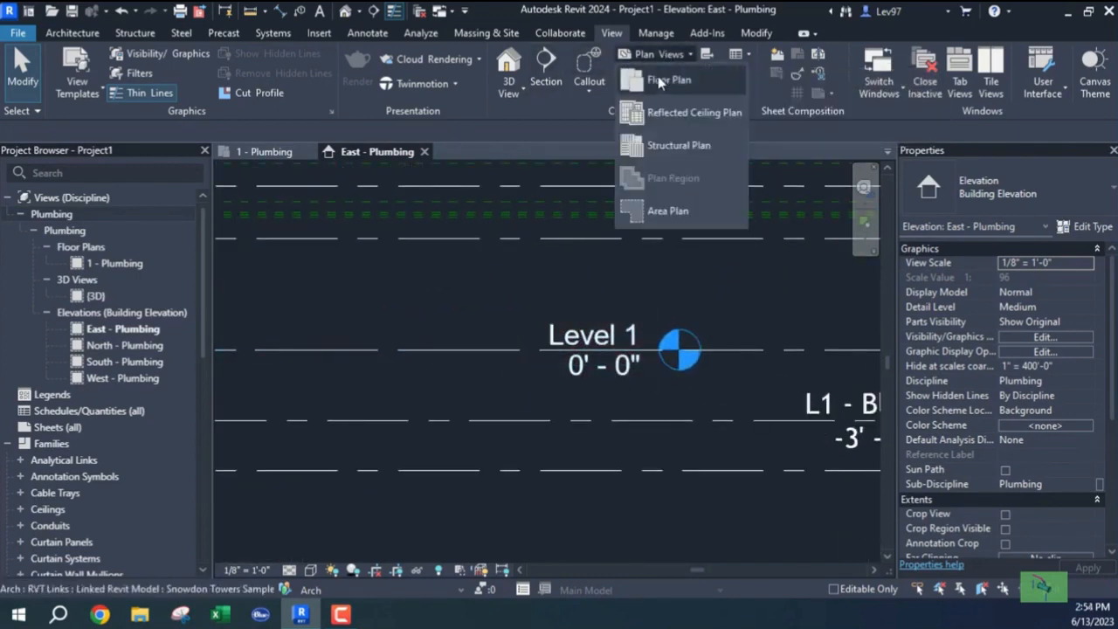
pyautogui.click(664, 83)
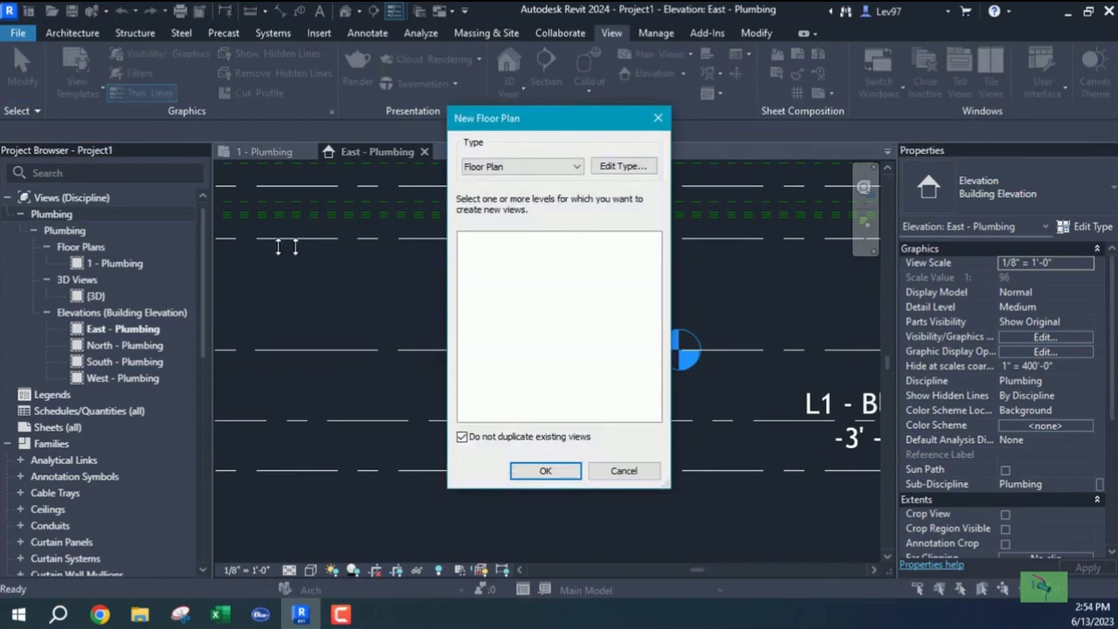
pyautogui.moveTo(559, 123); pyautogui.dragTo(411, 137)
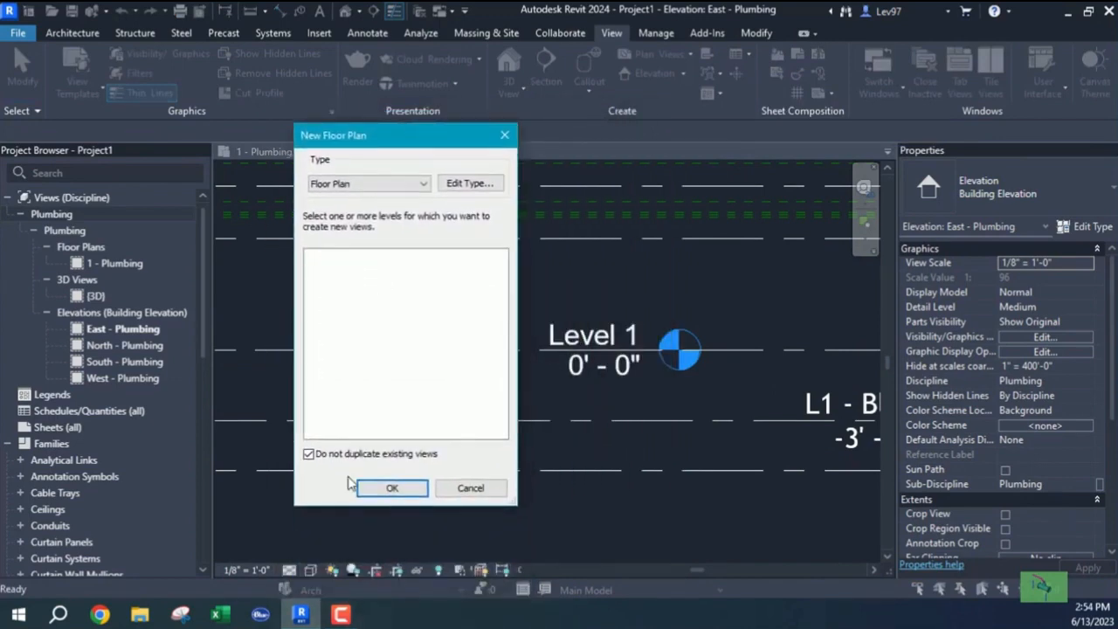
pyautogui.click(308, 453)
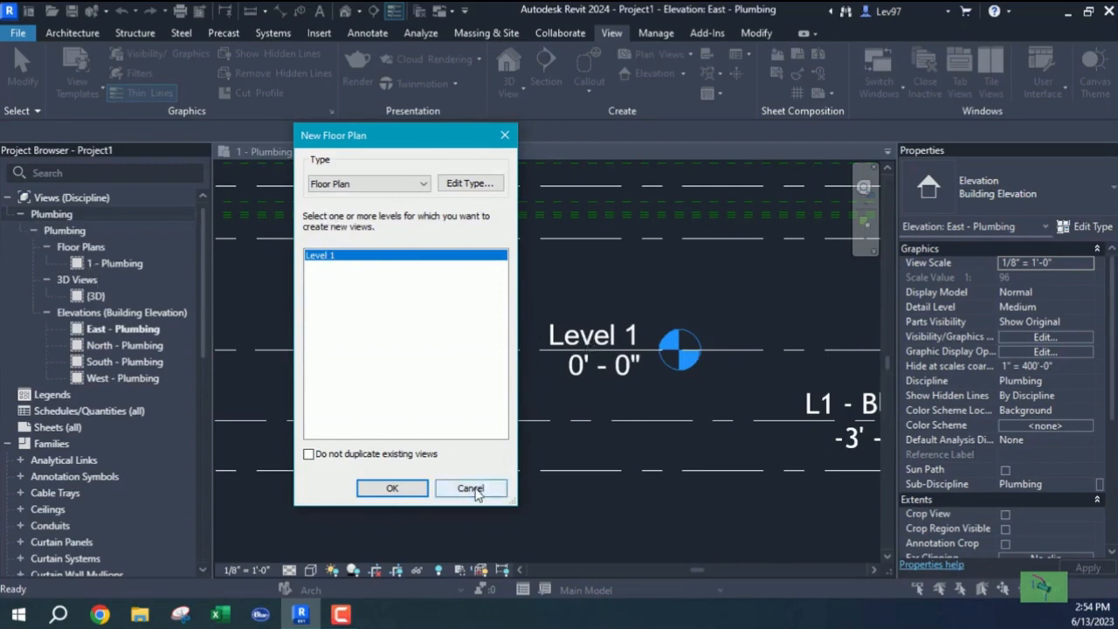
pyautogui.click(559, 351)
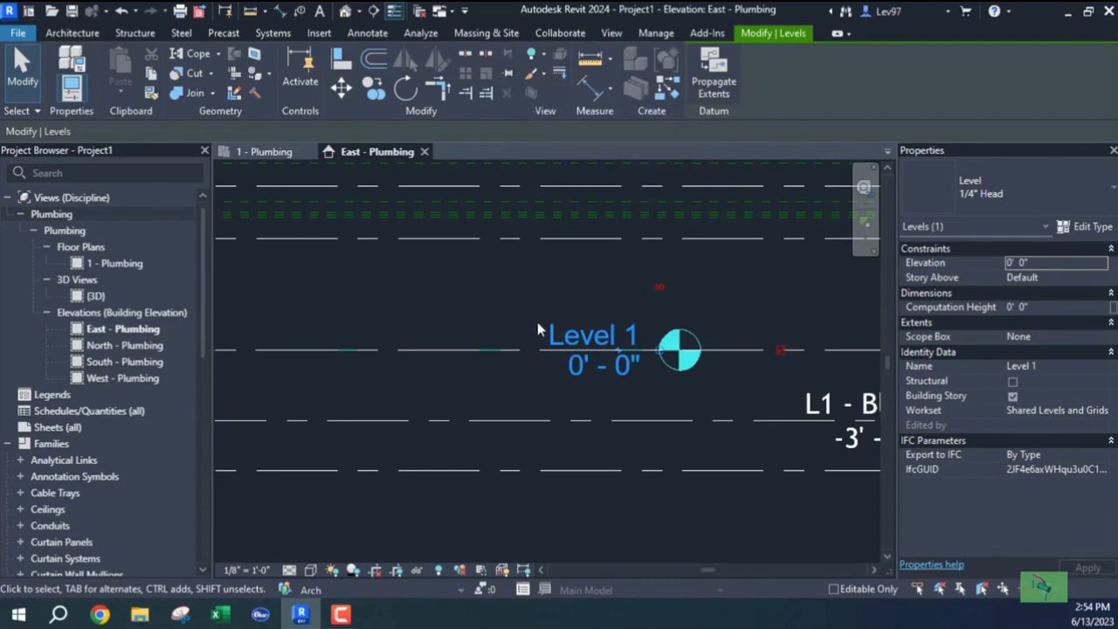
pyautogui.click(484, 319)
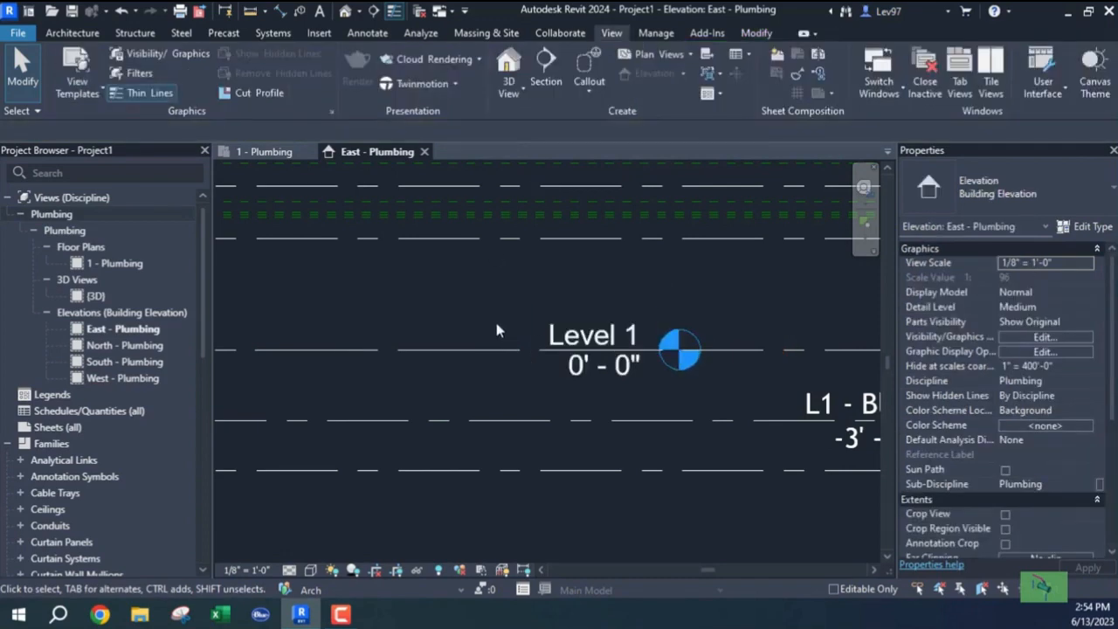
pyautogui.scroll(-4, 468, 312)
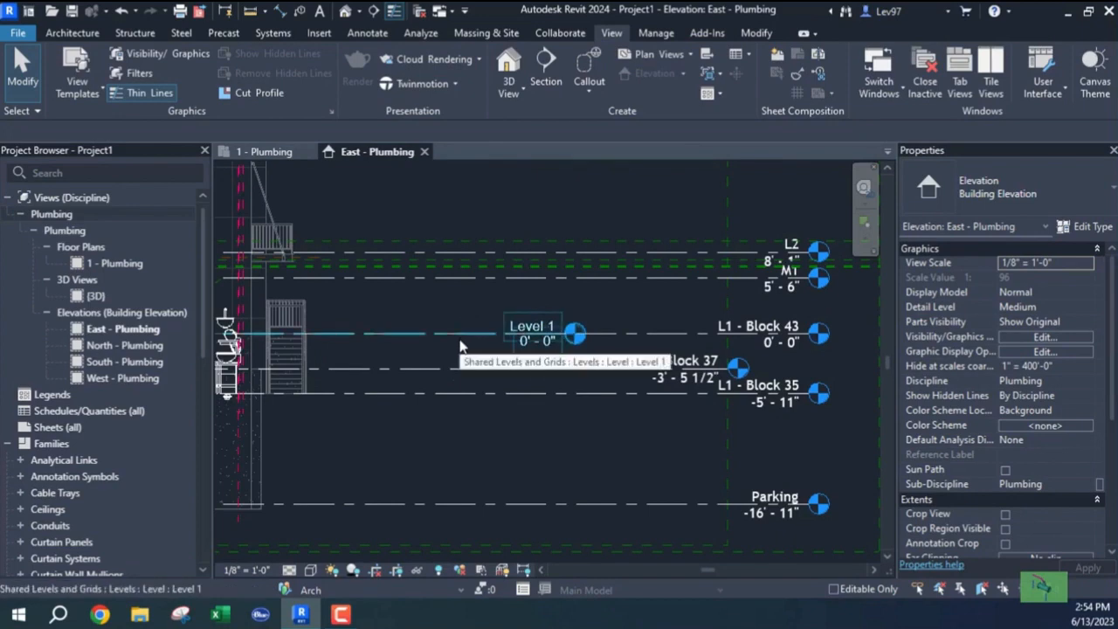
pyautogui.scroll(-2, 460, 343)
pyautogui.scroll(-4, 474, 376)
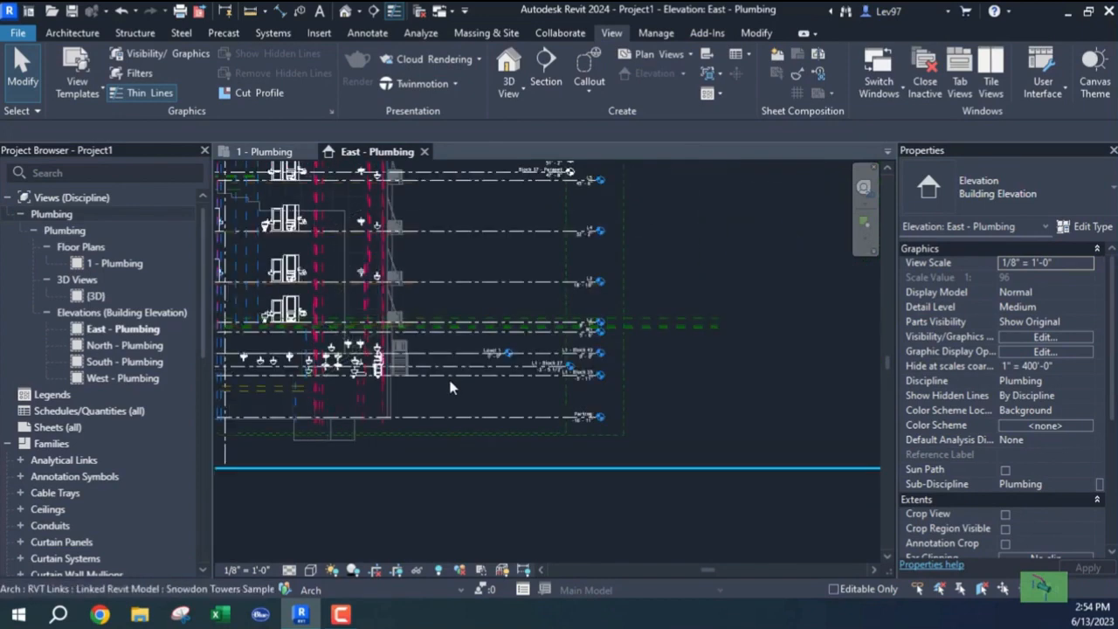
pyautogui.moveTo(566, 424); pyautogui.dragTo(589, 388, button='middle')
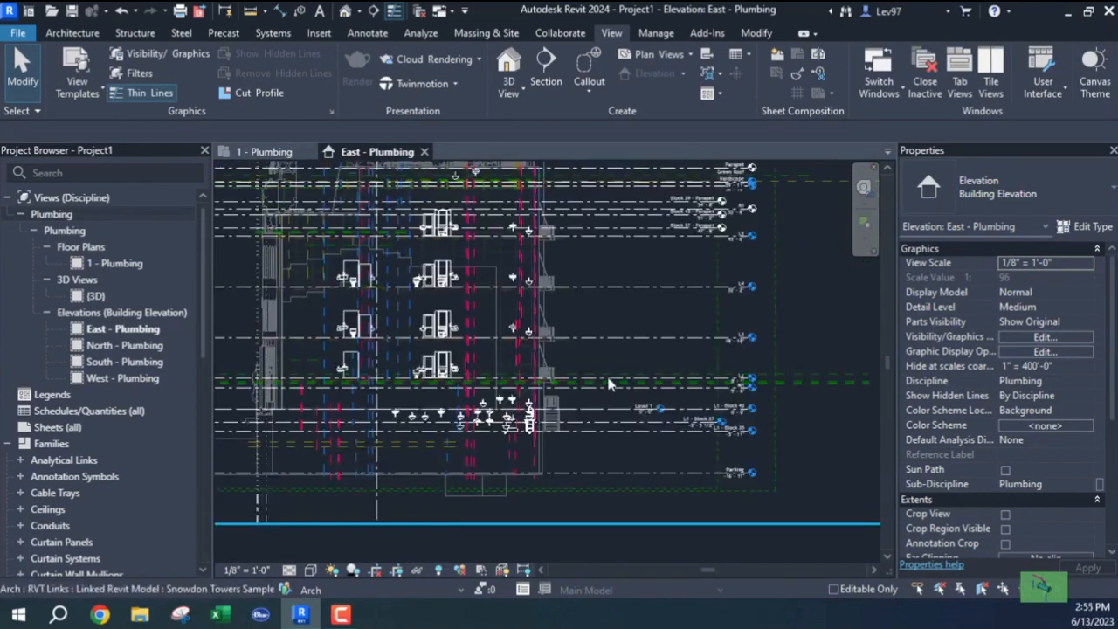
pyautogui.moveTo(622, 348); pyautogui.dragTo(577, 332, button='middle')
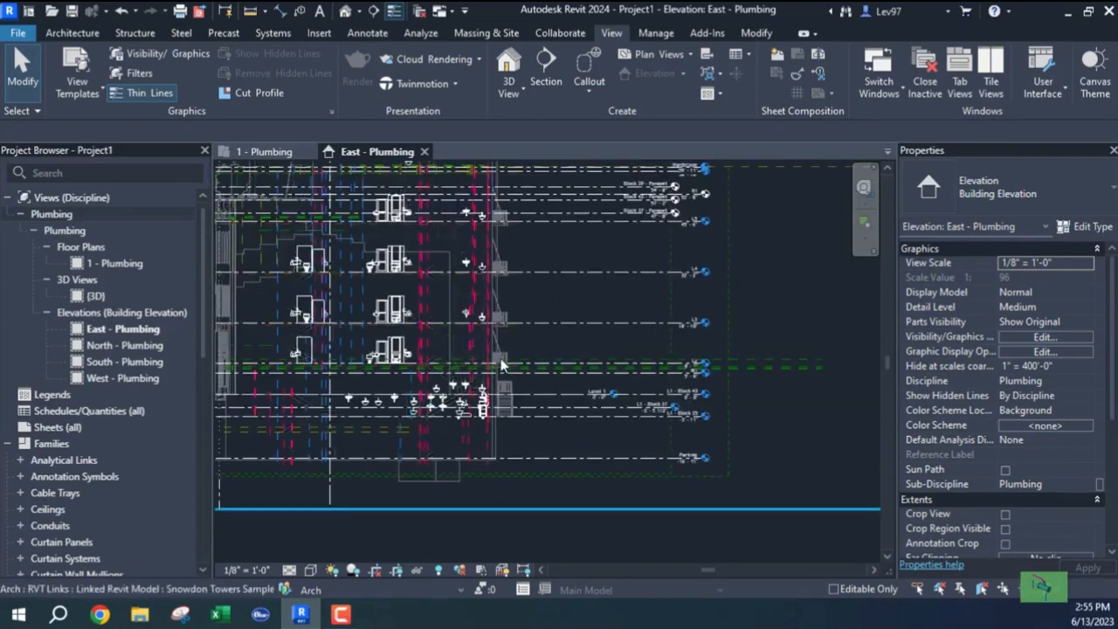
pyautogui.moveTo(502, 365); pyautogui.dragTo(430, 367, button='middle')
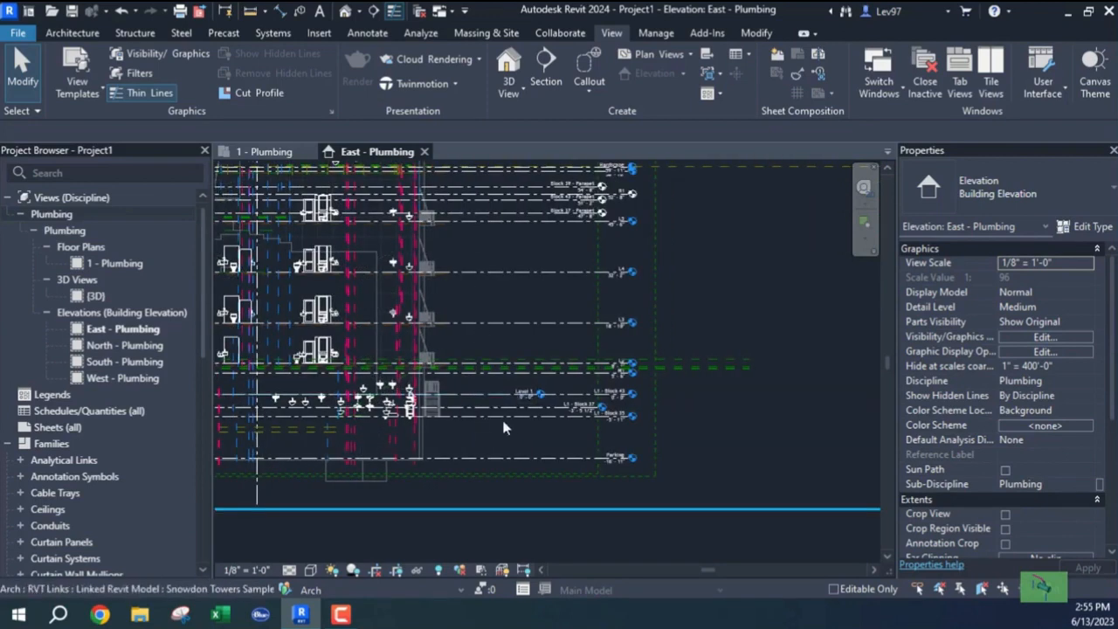
pyautogui.click(524, 325)
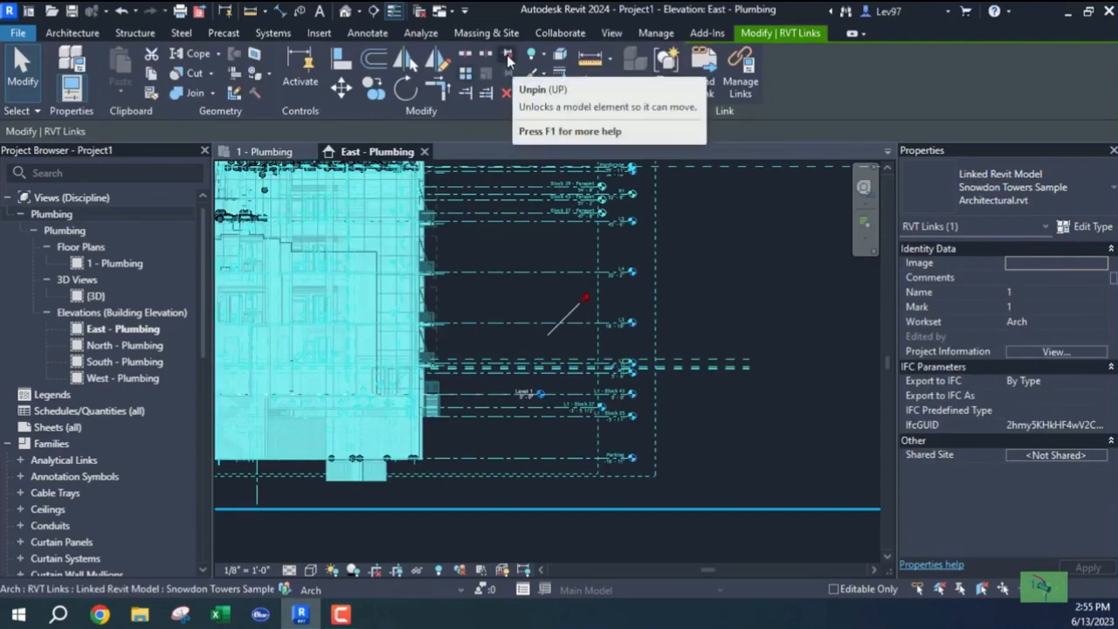
pyautogui.click(539, 318)
pyautogui.moveTo(536, 334); pyautogui.dragTo(512, 232, button='middle')
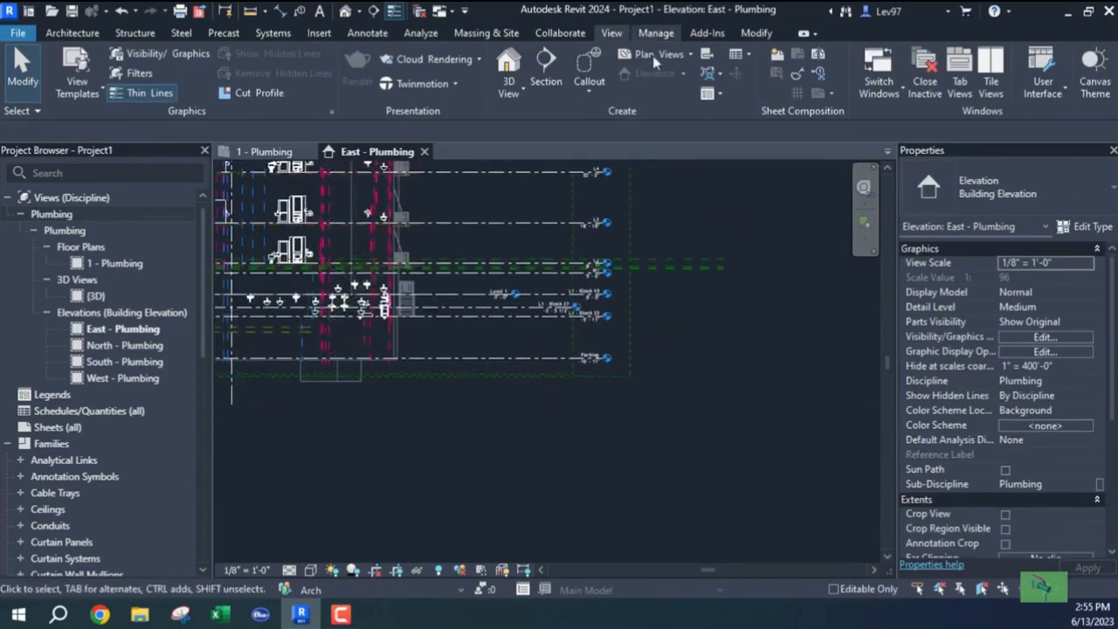
pyautogui.click(682, 56)
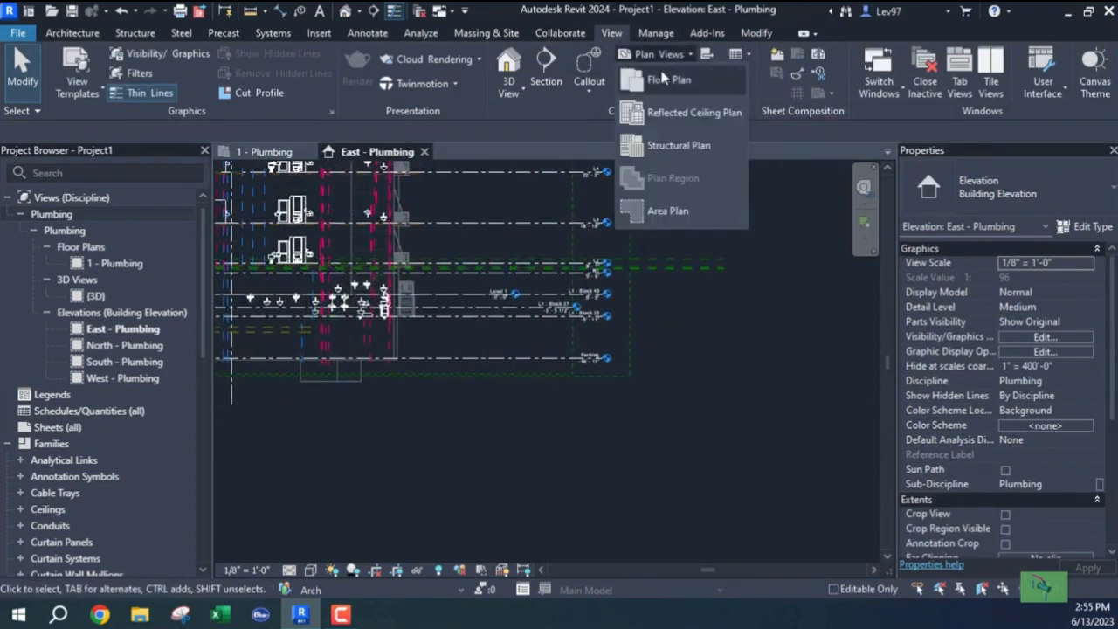
pyautogui.click(662, 80)
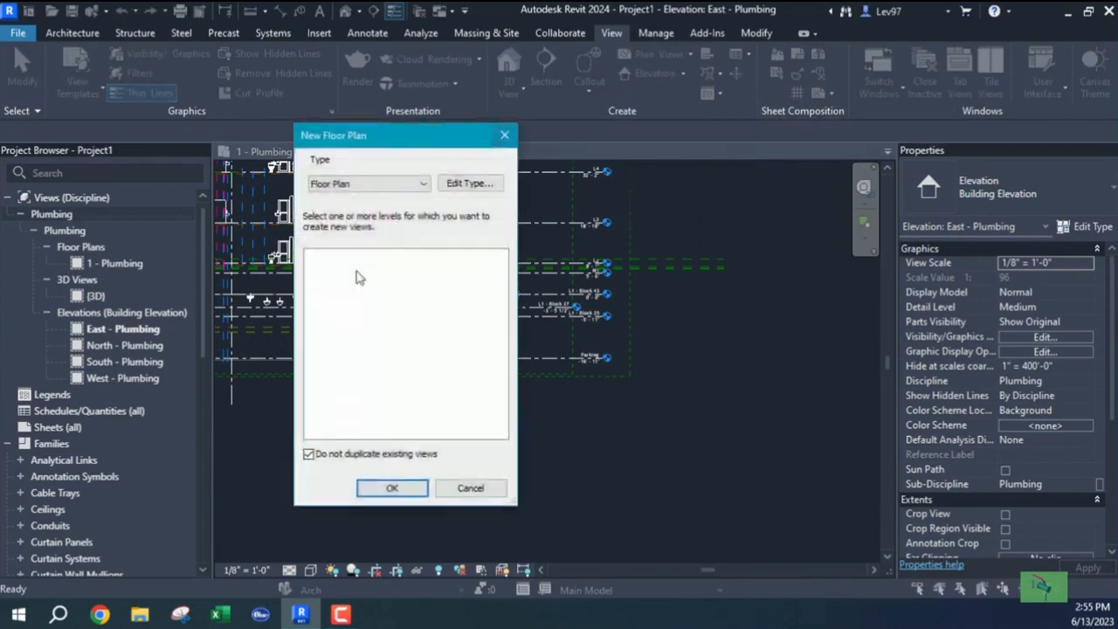
pyautogui.click(308, 453)
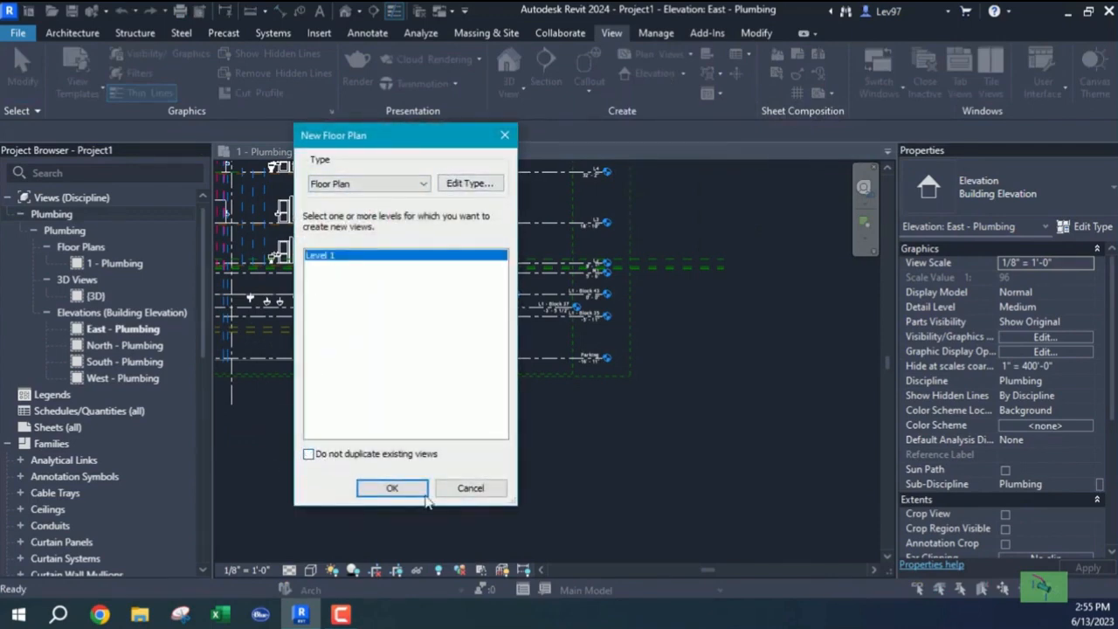
pyautogui.click(468, 490)
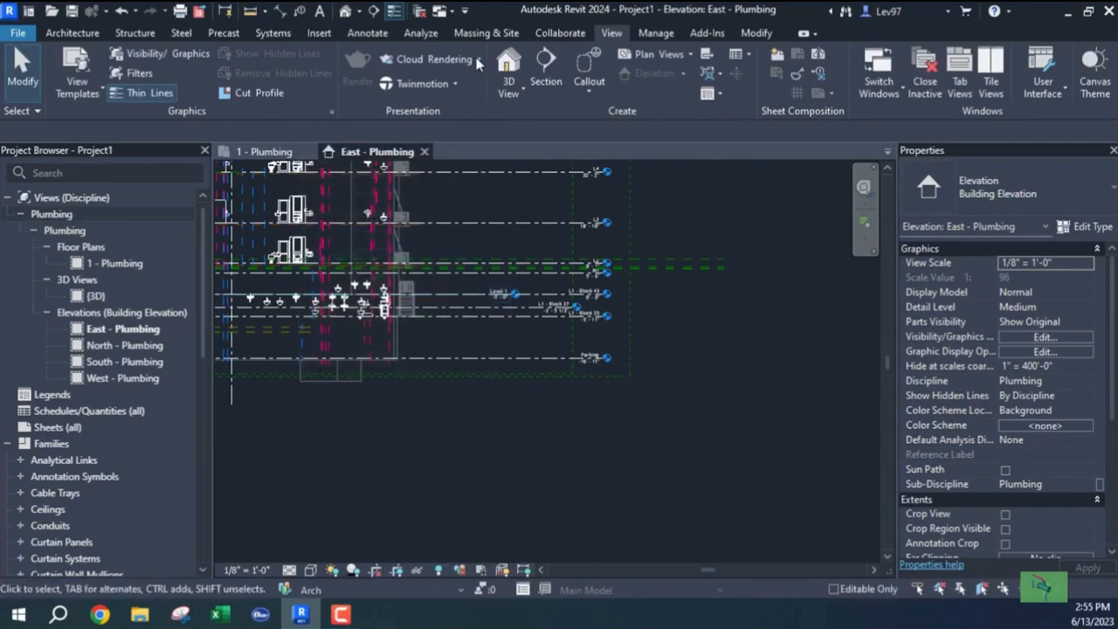
pyautogui.scroll(-1, 416, 360)
pyautogui.scroll(-1, 406, 318)
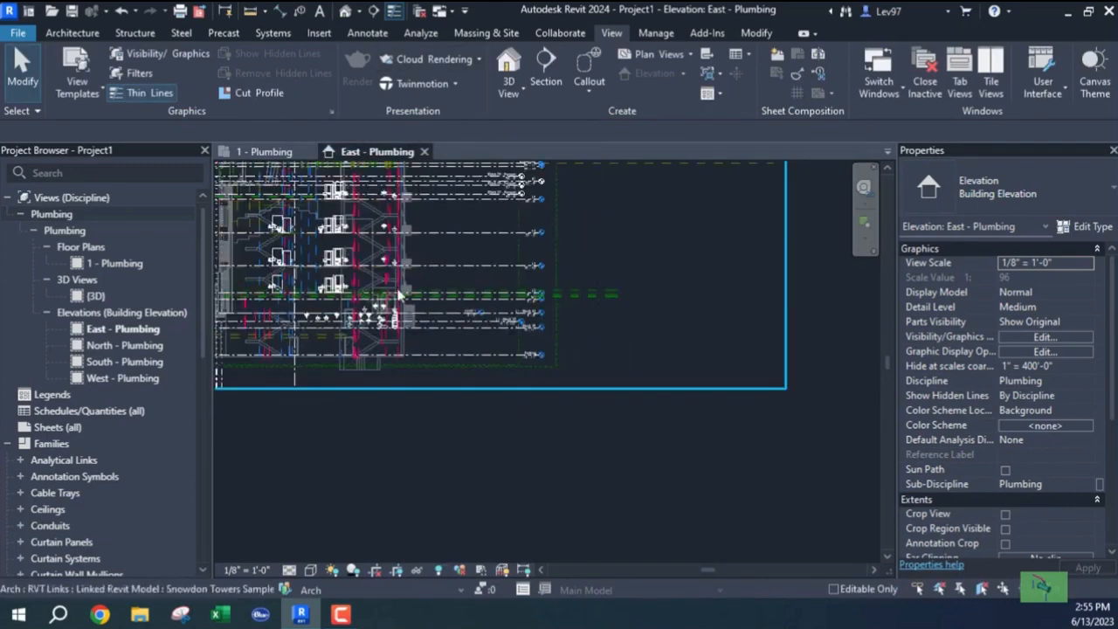
pyautogui.moveTo(401, 297); pyautogui.dragTo(502, 390, button='middle')
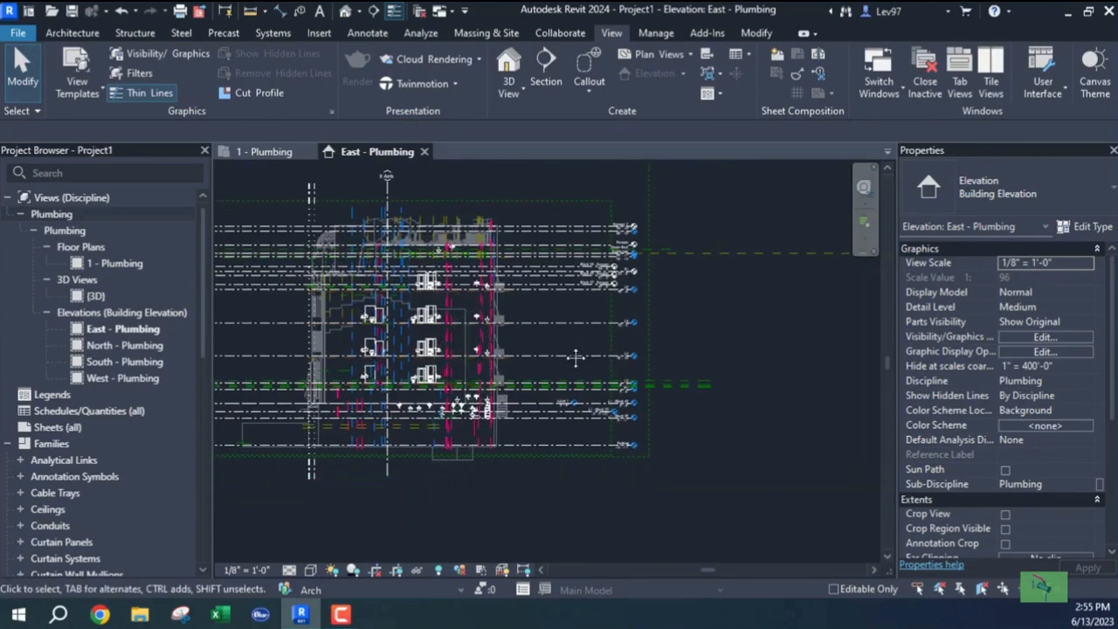
pyautogui.moveTo(570, 351); pyautogui.dragTo(535, 333, button='middle')
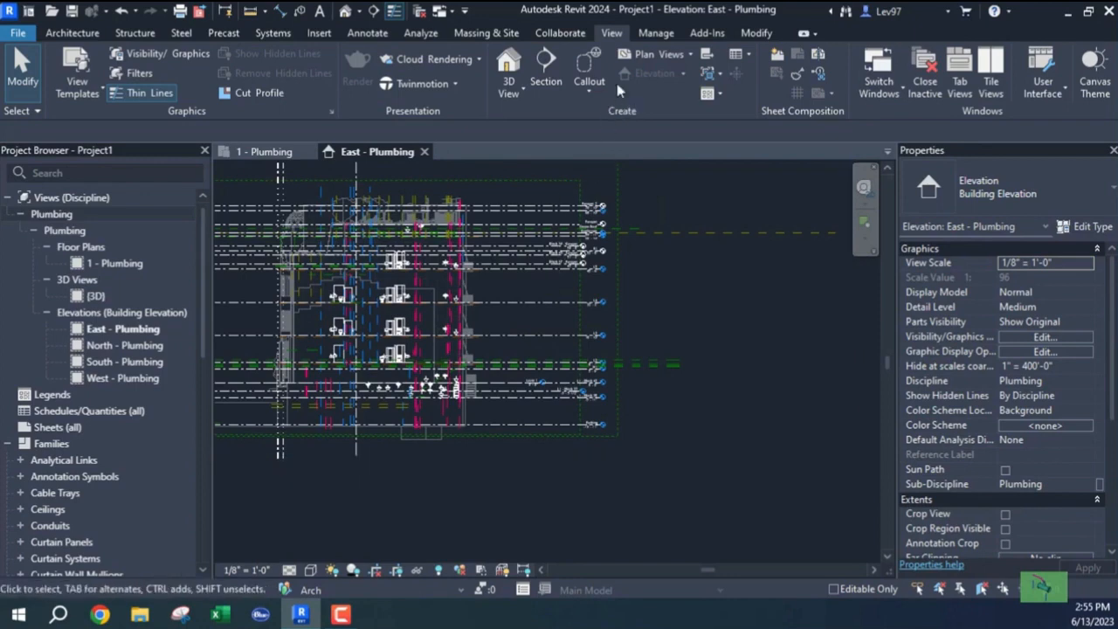
# Use Copy/Monitor > Select Link on the linked architectural model, framing the level heads in East - Plumbing.
pyautogui.click(561, 33)
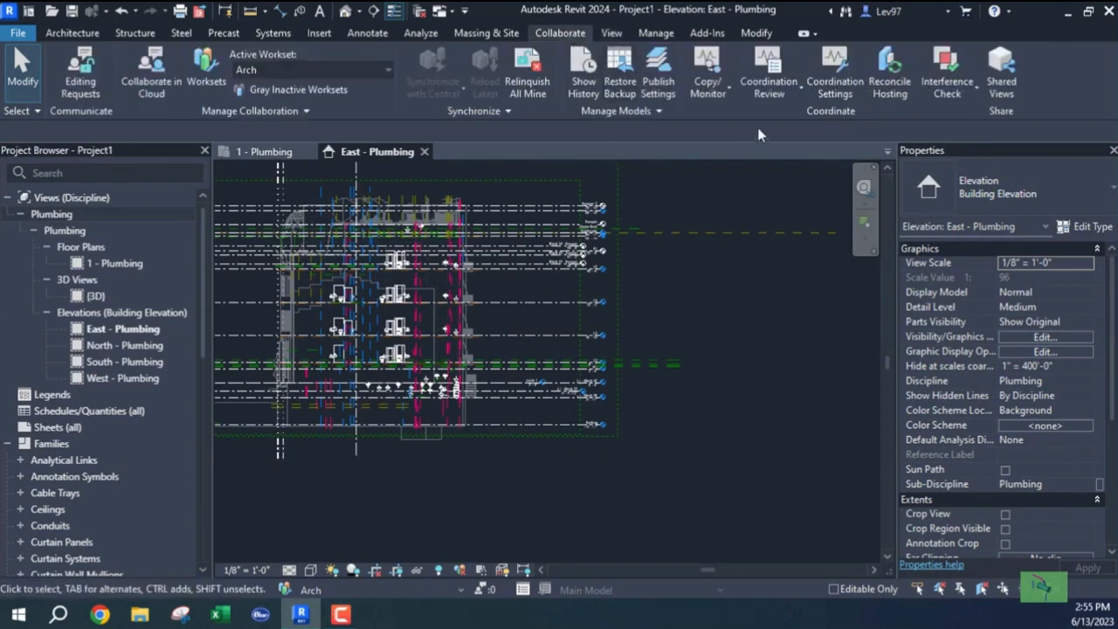
pyautogui.click(716, 92)
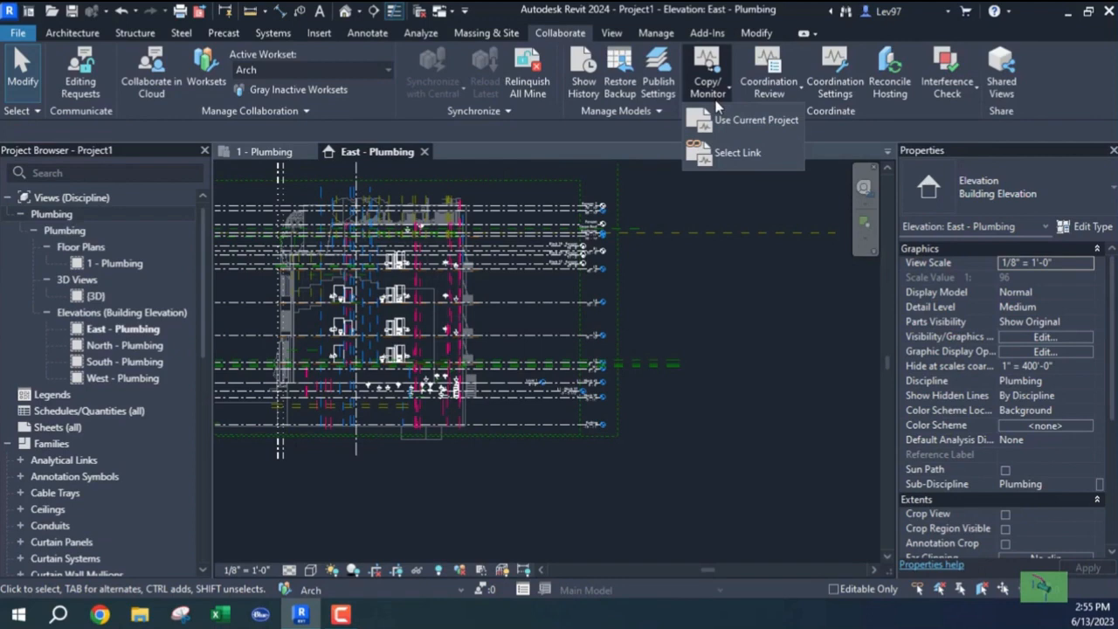
pyautogui.click(736, 154)
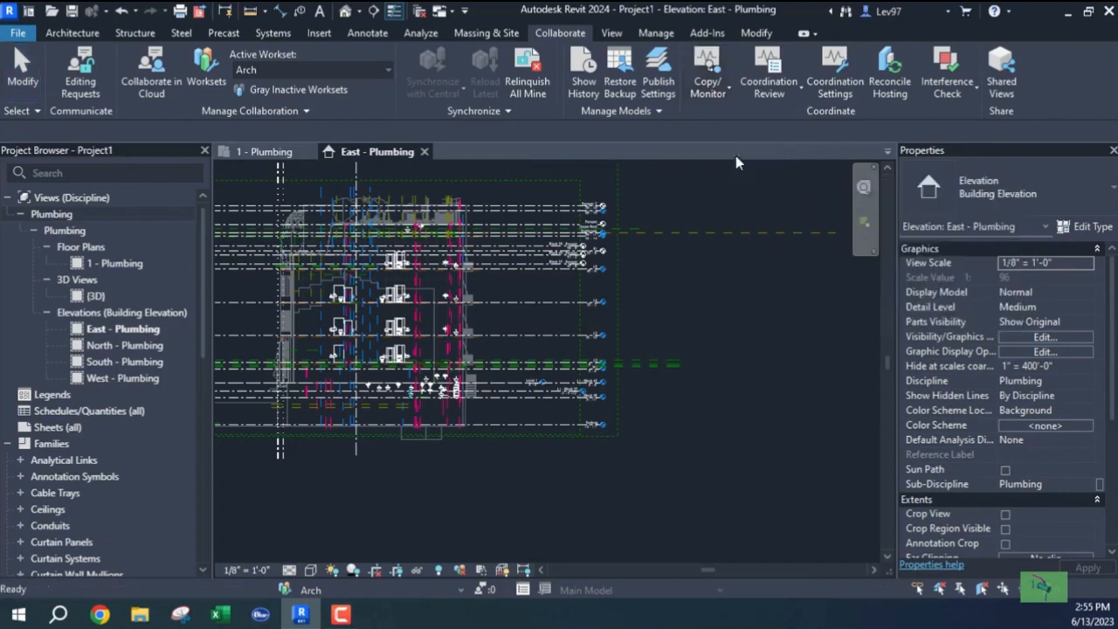
pyautogui.click(548, 248)
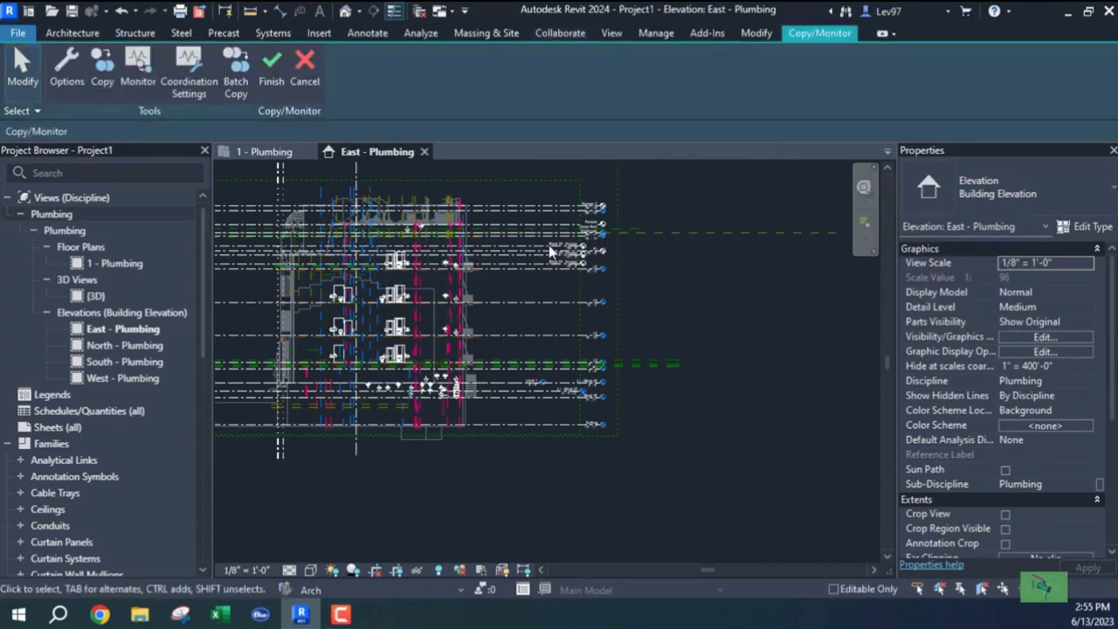
pyautogui.scroll(-1, 491, 306)
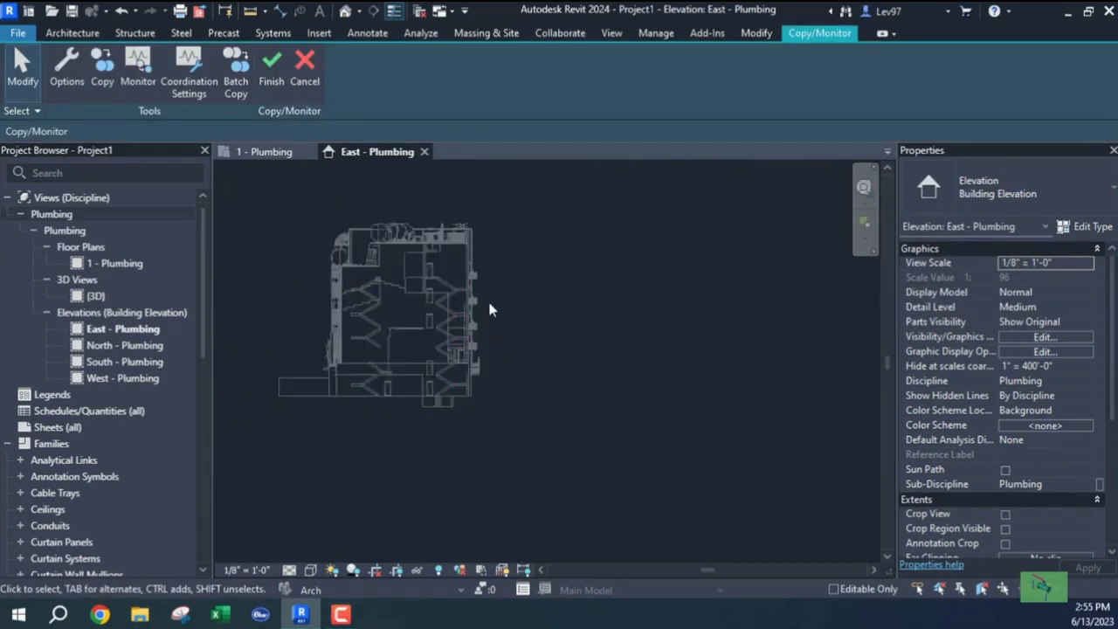
pyautogui.moveTo(492, 315); pyautogui.dragTo(567, 352, button='middle')
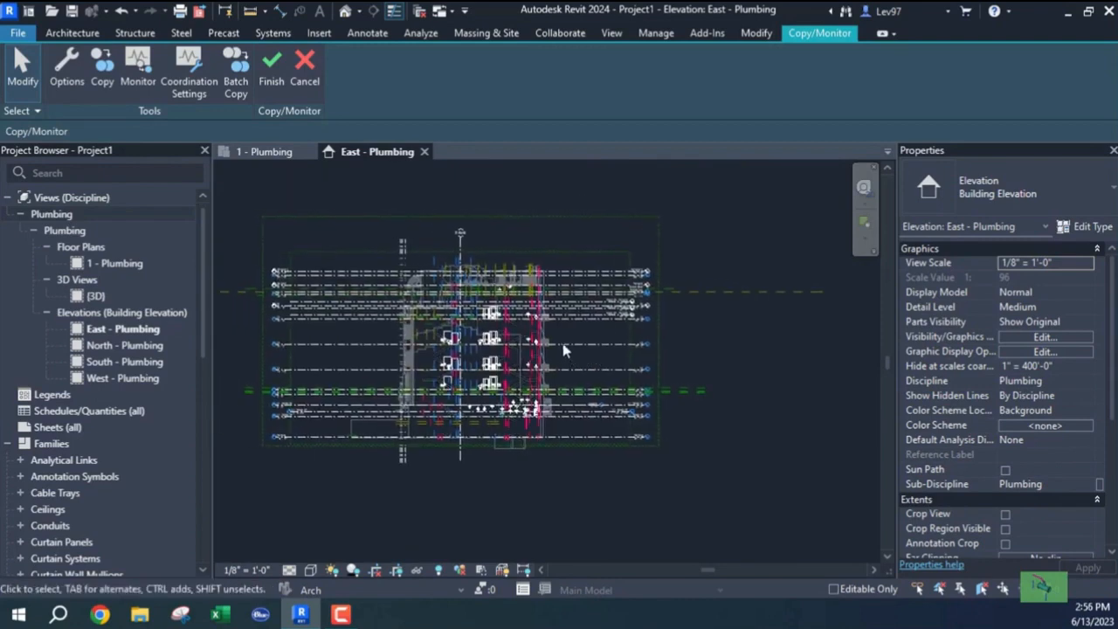
pyautogui.scroll(2, 573, 322)
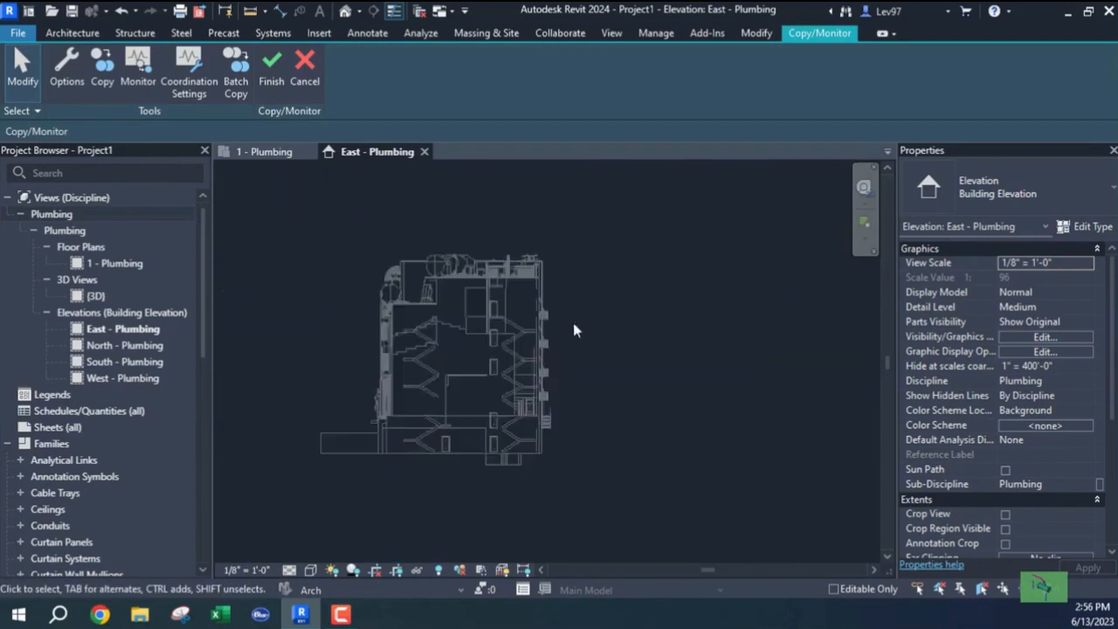
pyautogui.scroll(1, 586, 355)
pyautogui.moveTo(588, 356); pyautogui.dragTo(570, 316, button='middle')
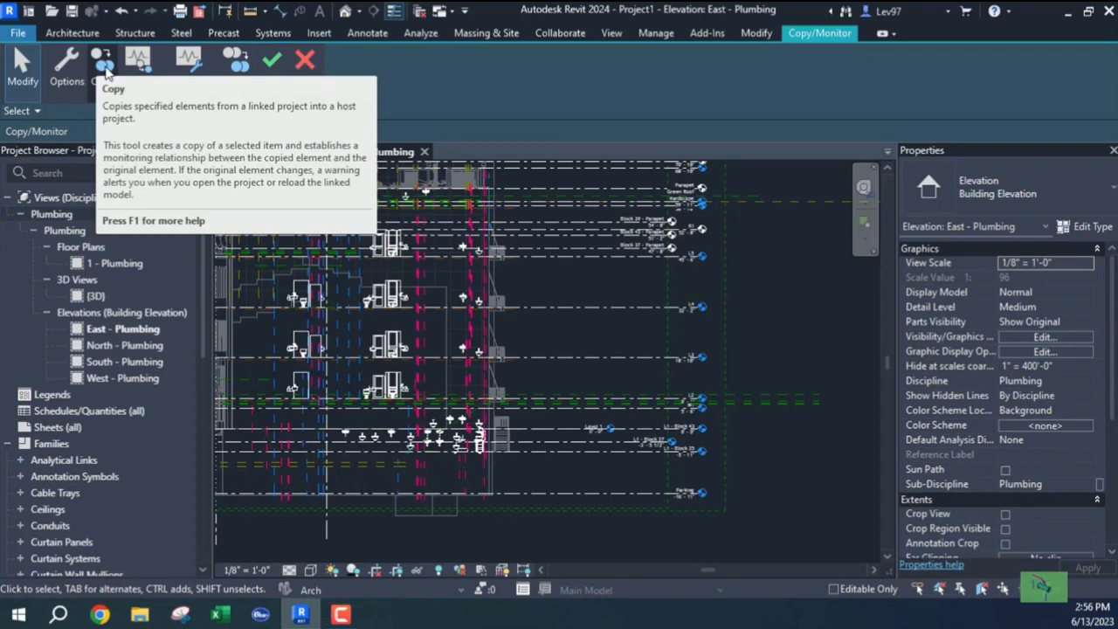
# Copy the linked Parking level and dismiss the renamed-family warning.
pyautogui.click(105, 74)
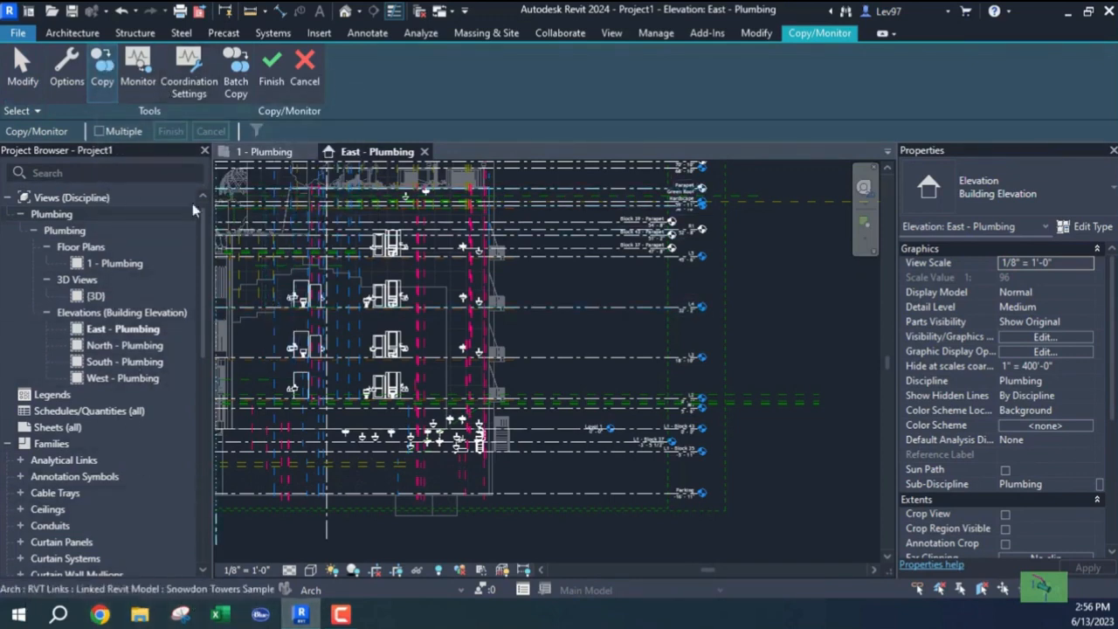
pyautogui.moveTo(347, 278); pyautogui.dragTo(228, 240, button='middle')
pyautogui.moveTo(444, 293); pyautogui.dragTo(447, 306, button='middle')
pyautogui.scroll(-1, 451, 331)
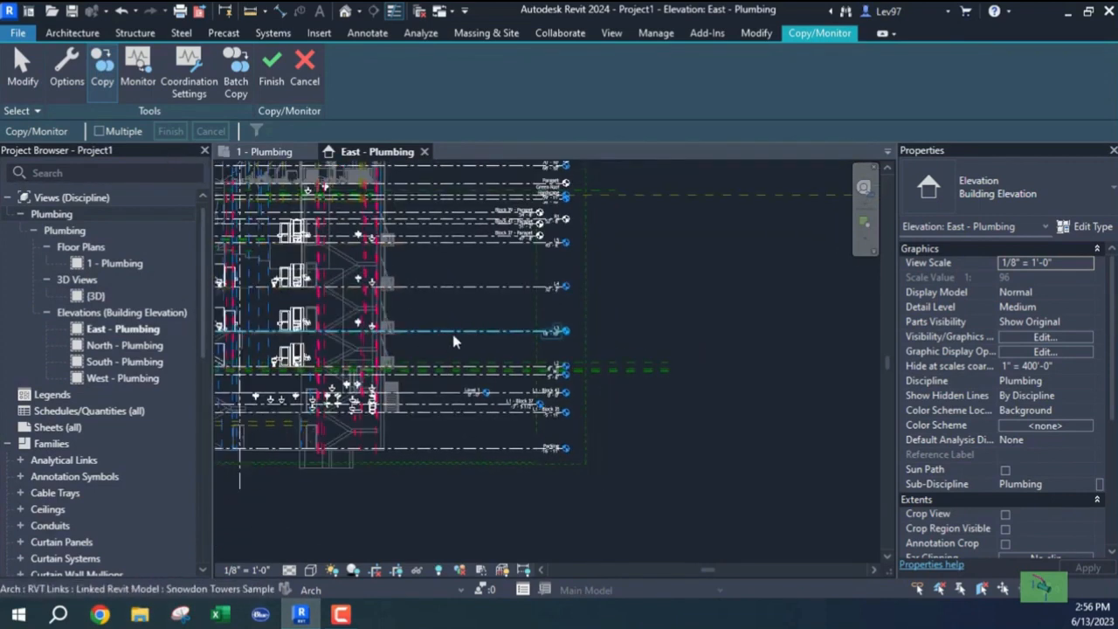
pyautogui.scroll(2, 454, 345)
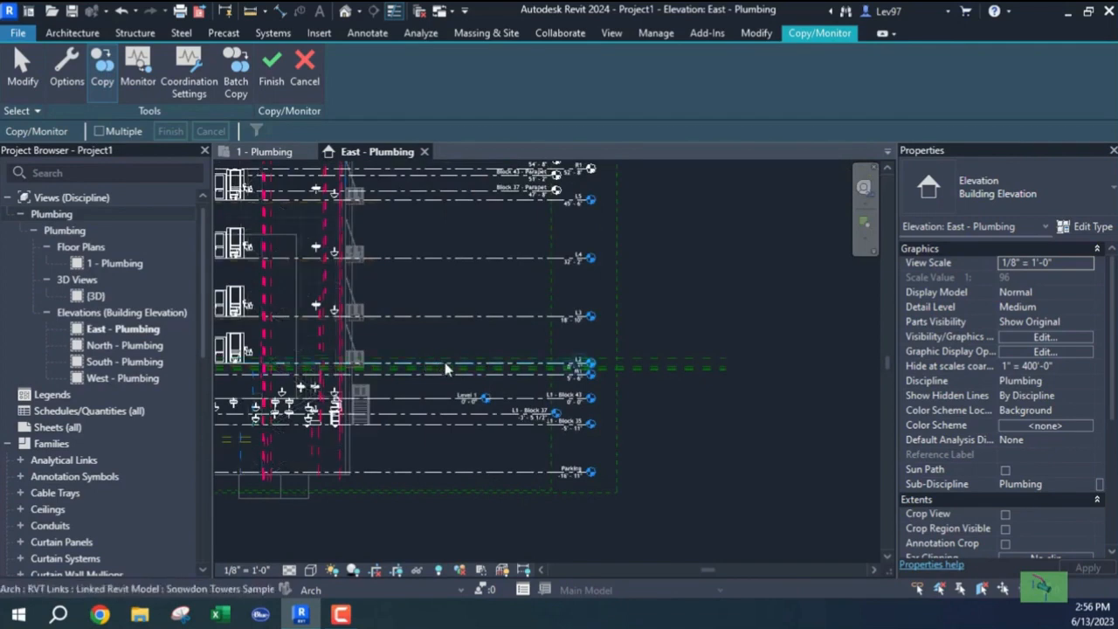
pyautogui.scroll(3, 539, 473)
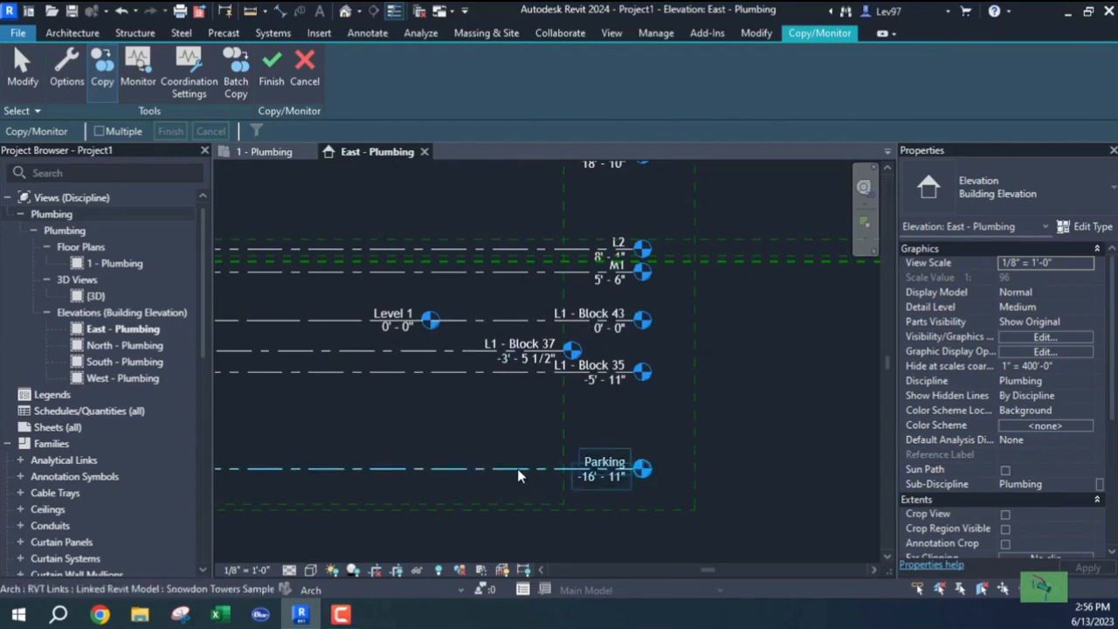
pyautogui.click(491, 468)
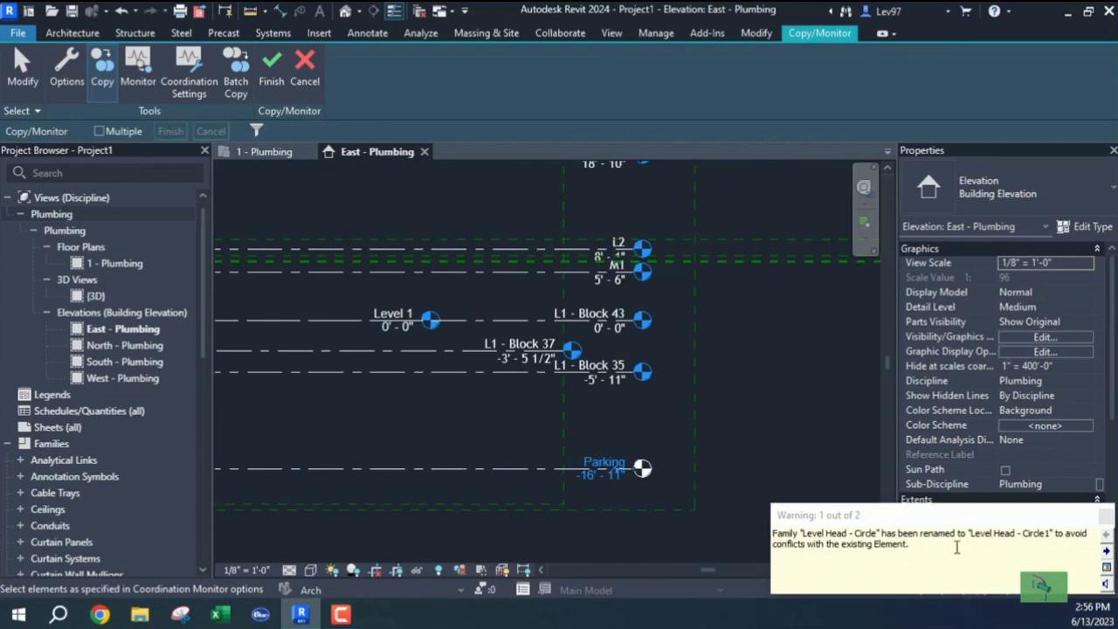
pyautogui.click(1106, 521)
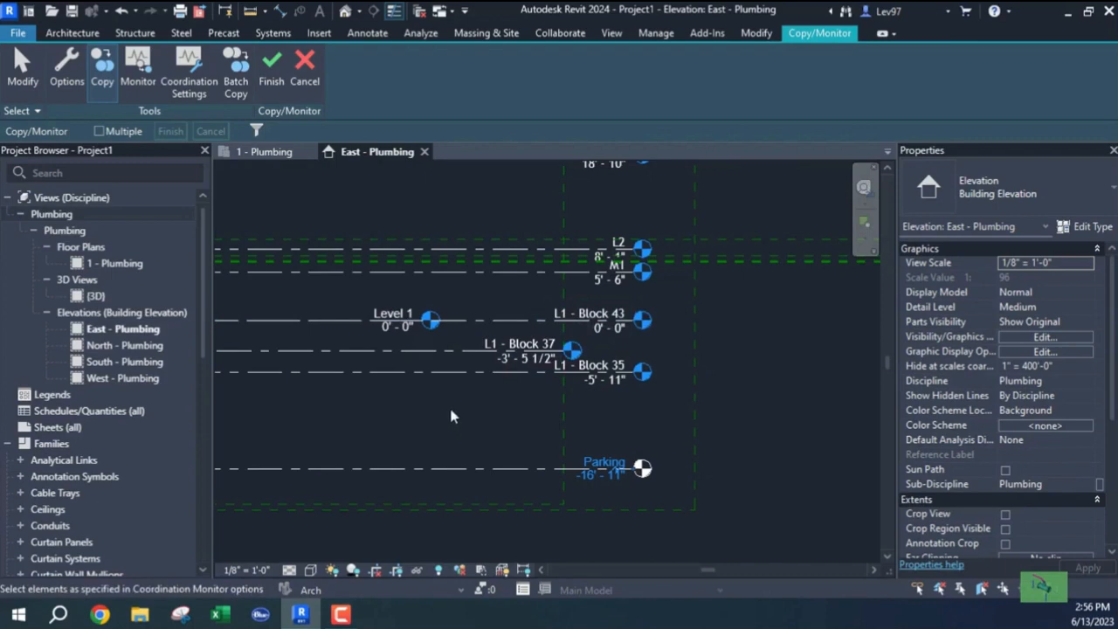
# Copy levels L1 - Block 35, L1 - Block 37, L1 - Block 43 and L2 from the link.
pyautogui.click(463, 373)
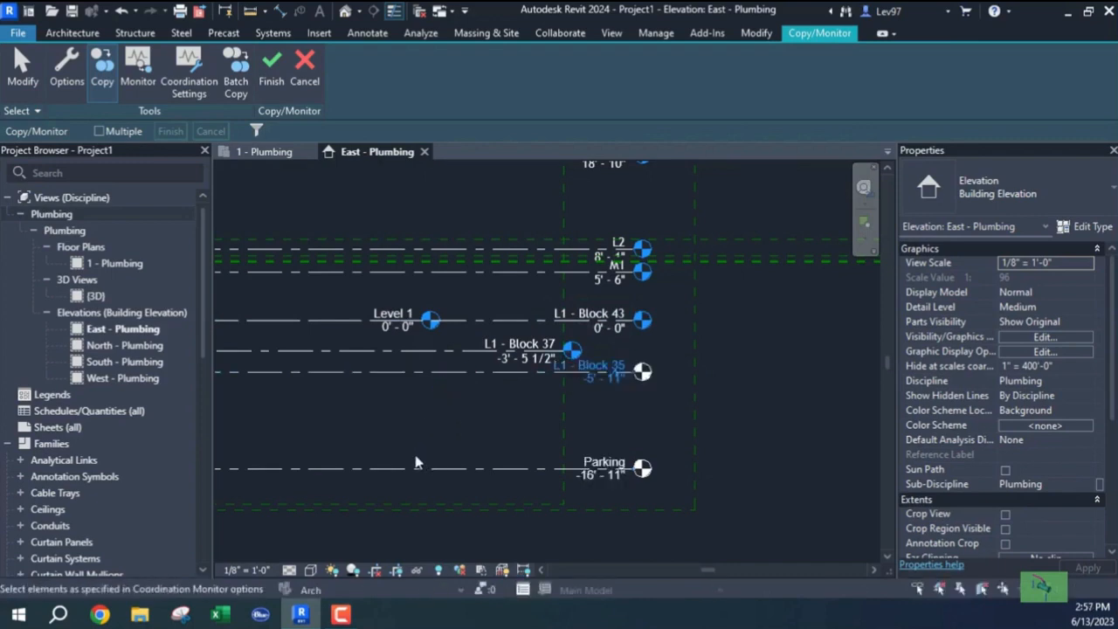
pyautogui.click(448, 356)
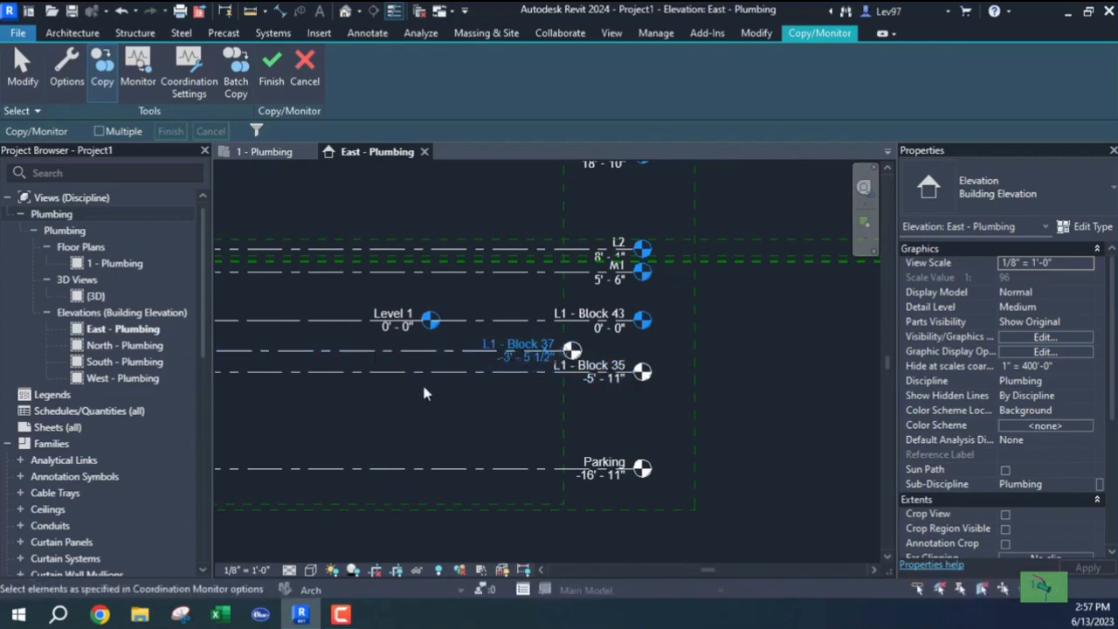
pyautogui.click(449, 319)
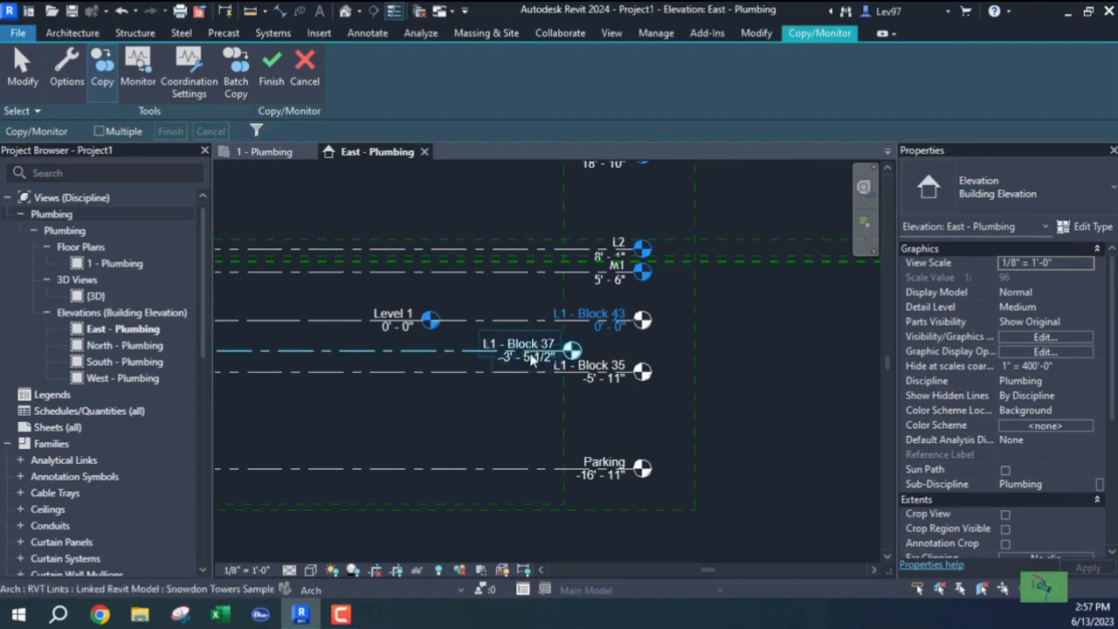
pyautogui.scroll(2, 627, 274)
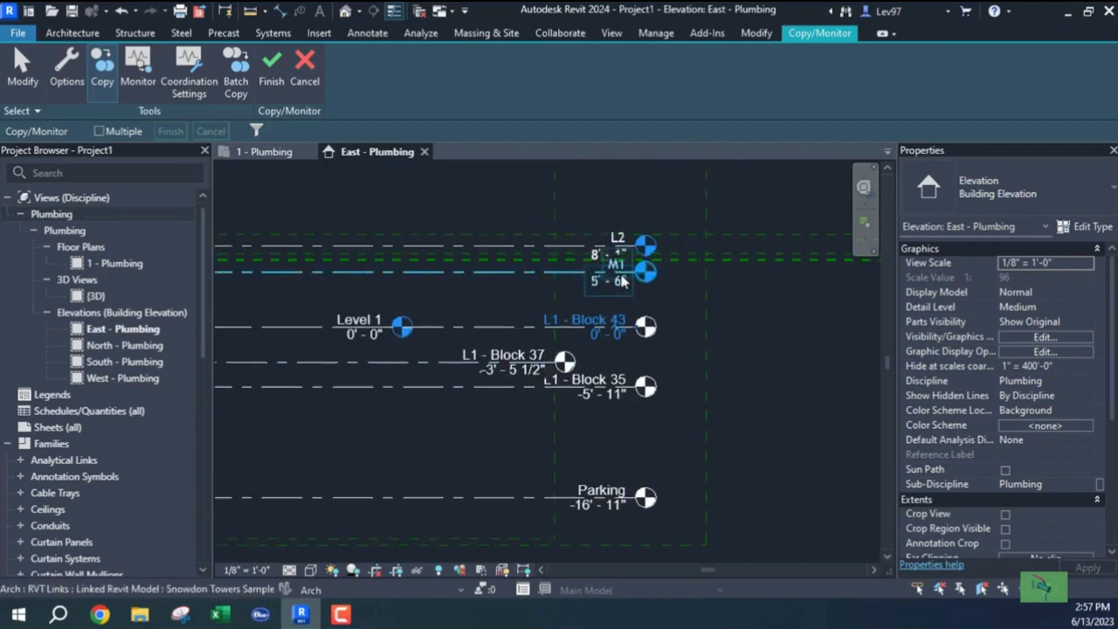
pyautogui.scroll(-1, 635, 280)
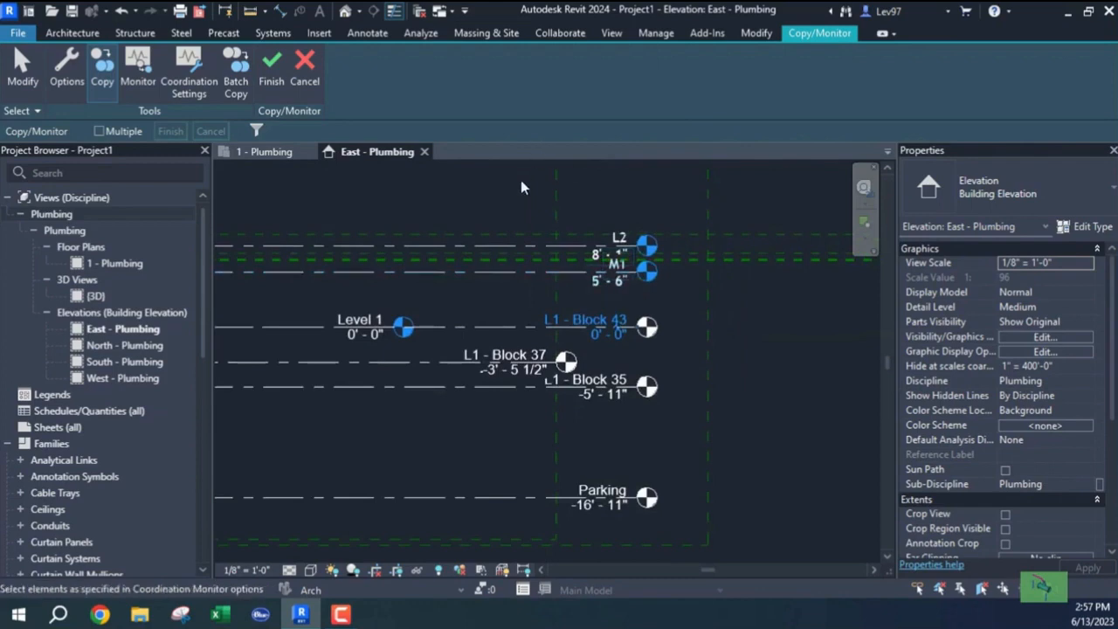
pyautogui.click(514, 246)
pyautogui.scroll(-2, 513, 207)
pyautogui.moveTo(528, 220); pyautogui.dragTo(597, 445, button='middle')
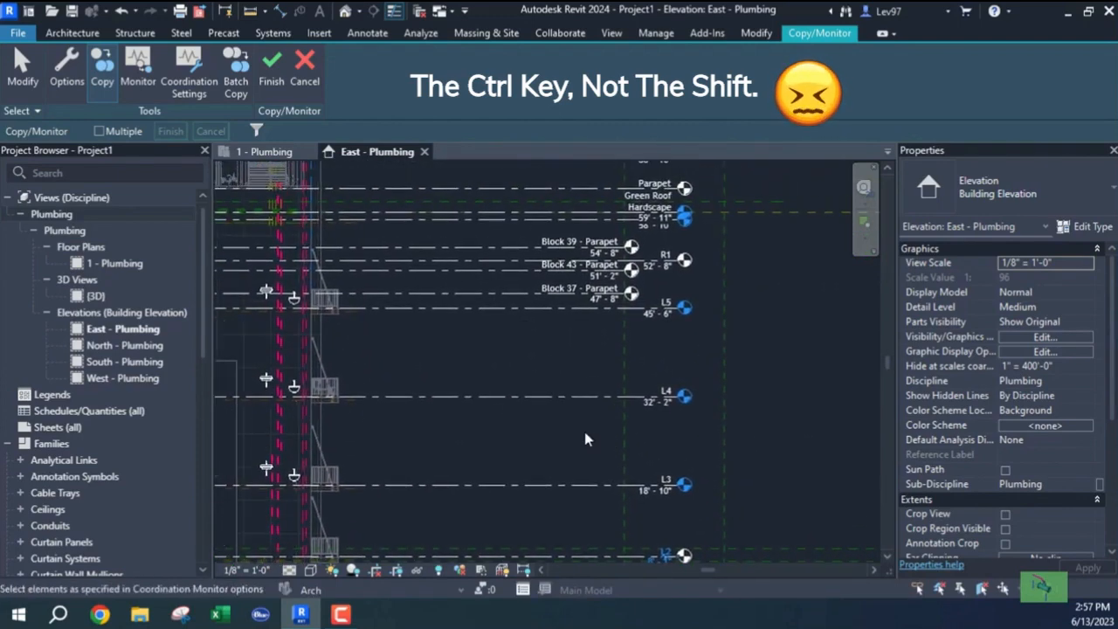
# Copy levels L3 (18'-10"), L4 (32'-2") and L5 (45'-6") from the linked model.
pyautogui.click(583, 492)
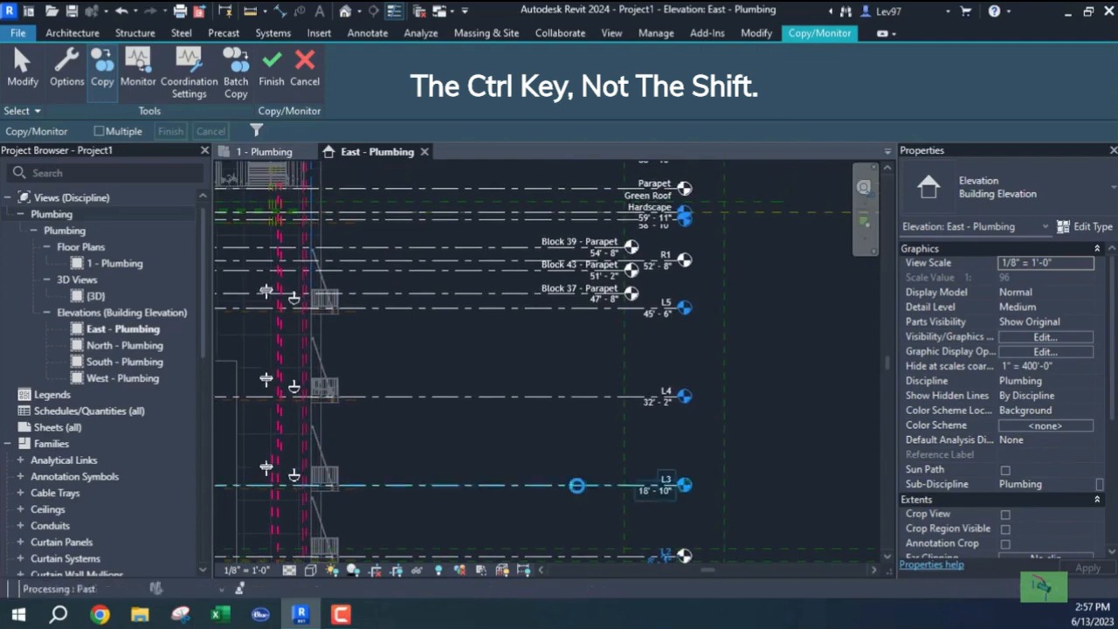
pyautogui.click(576, 395)
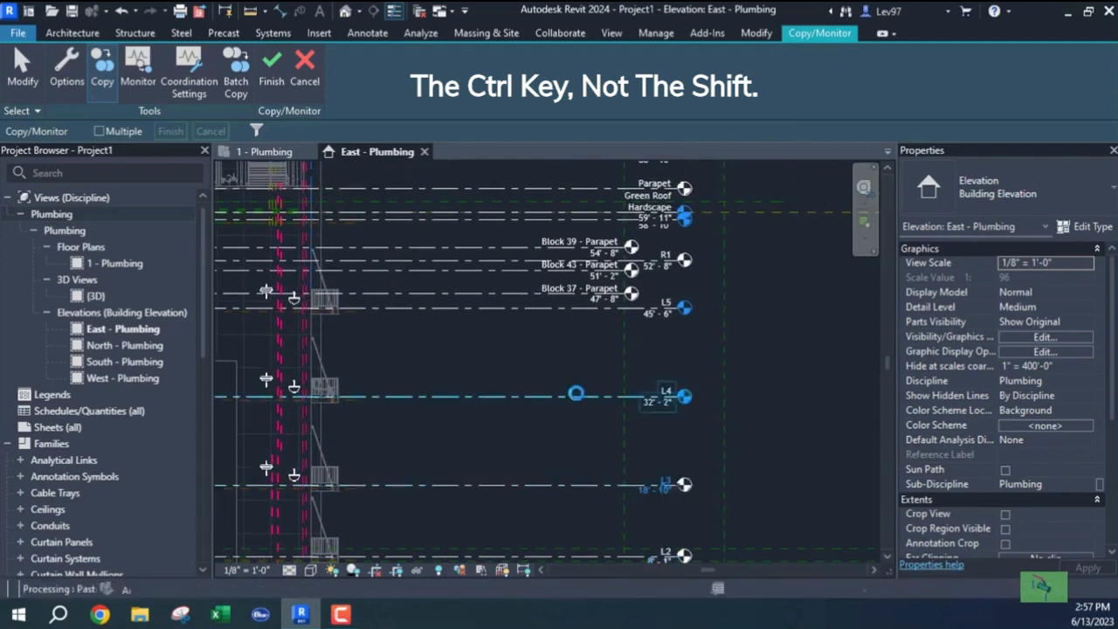
pyautogui.click(545, 307)
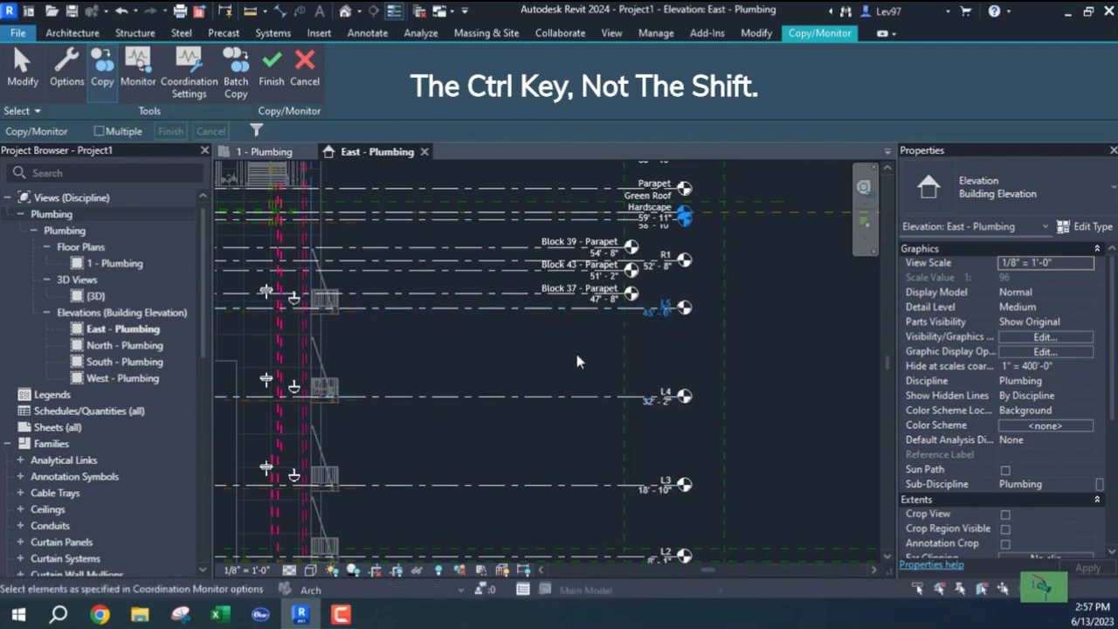
pyautogui.scroll(4, 577, 419)
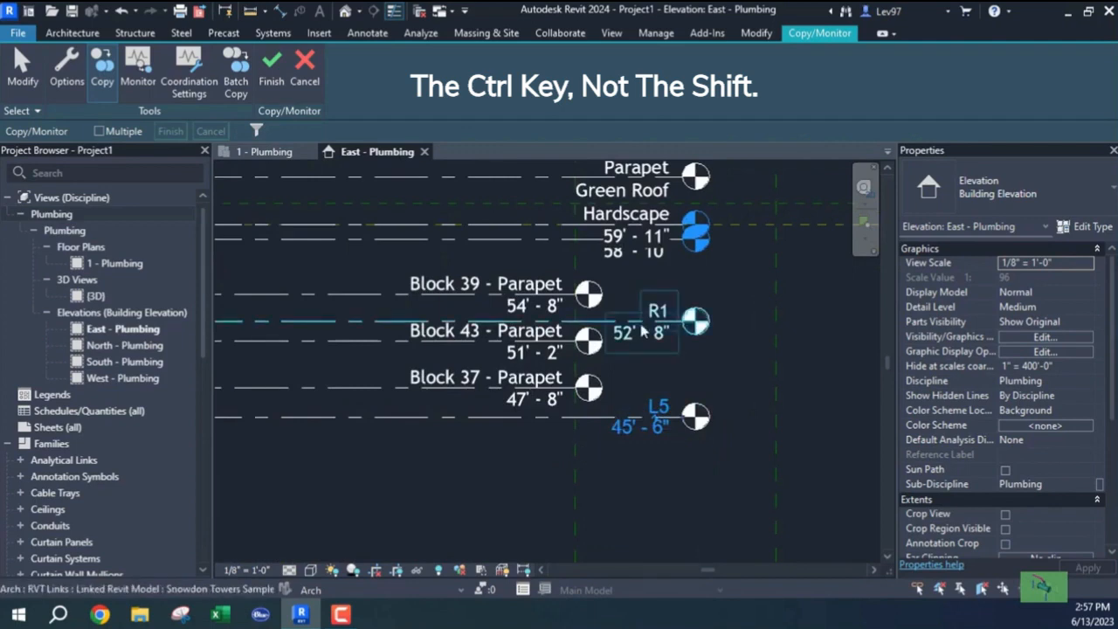
# Set the East - Plumbing elevation's view scale to 3/8" = 1'-0".
pyautogui.scroll(1, 645, 318)
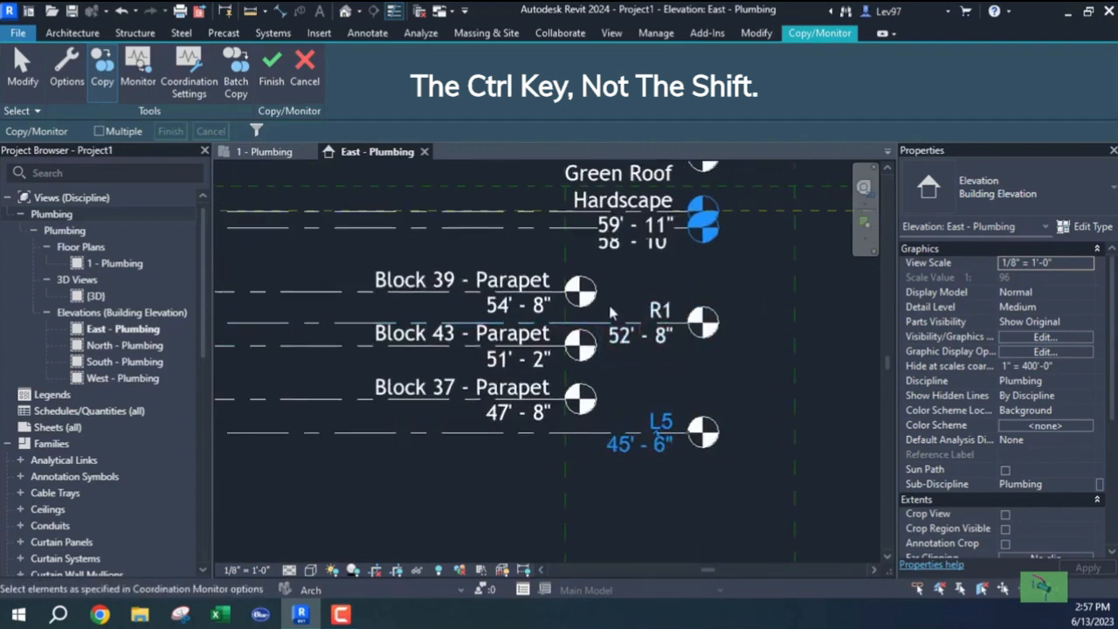
pyautogui.click(245, 571)
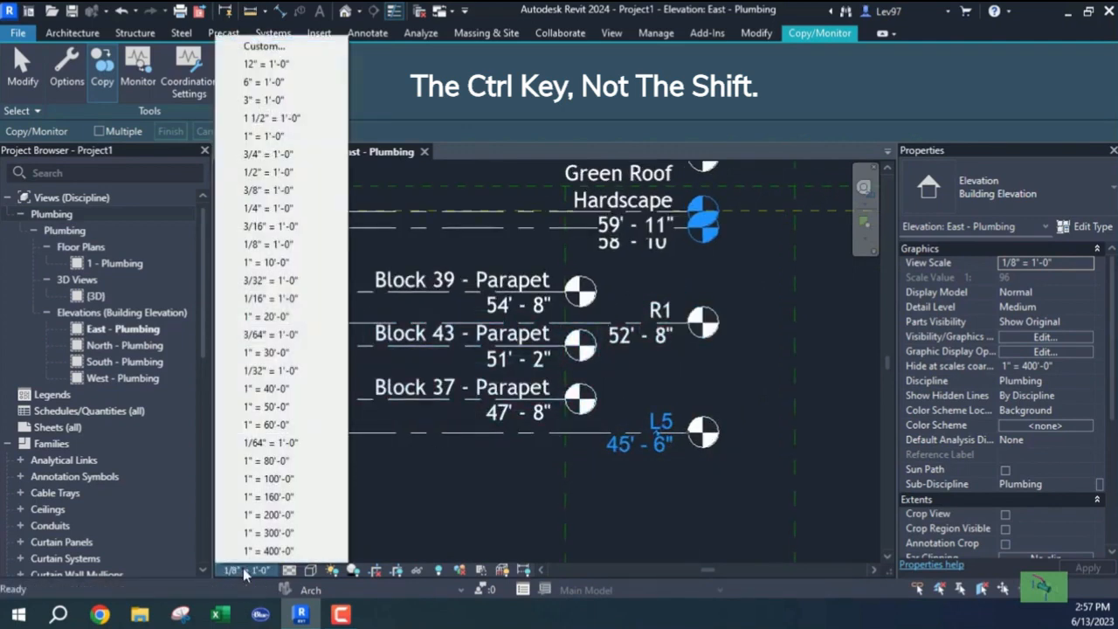
pyautogui.click(271, 194)
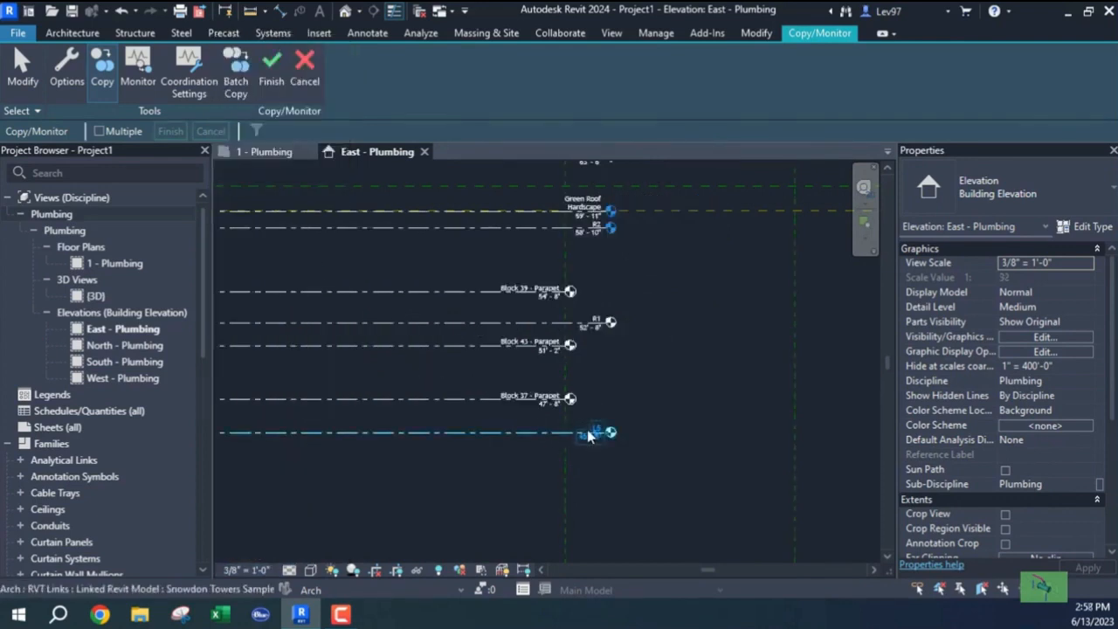
# Pan and zoom across the elevation to inspect parapet levels, fixtures, stairs and railings.
pyautogui.scroll(3, 585, 435)
pyautogui.moveTo(626, 278); pyautogui.dragTo(722, 400, button='middle')
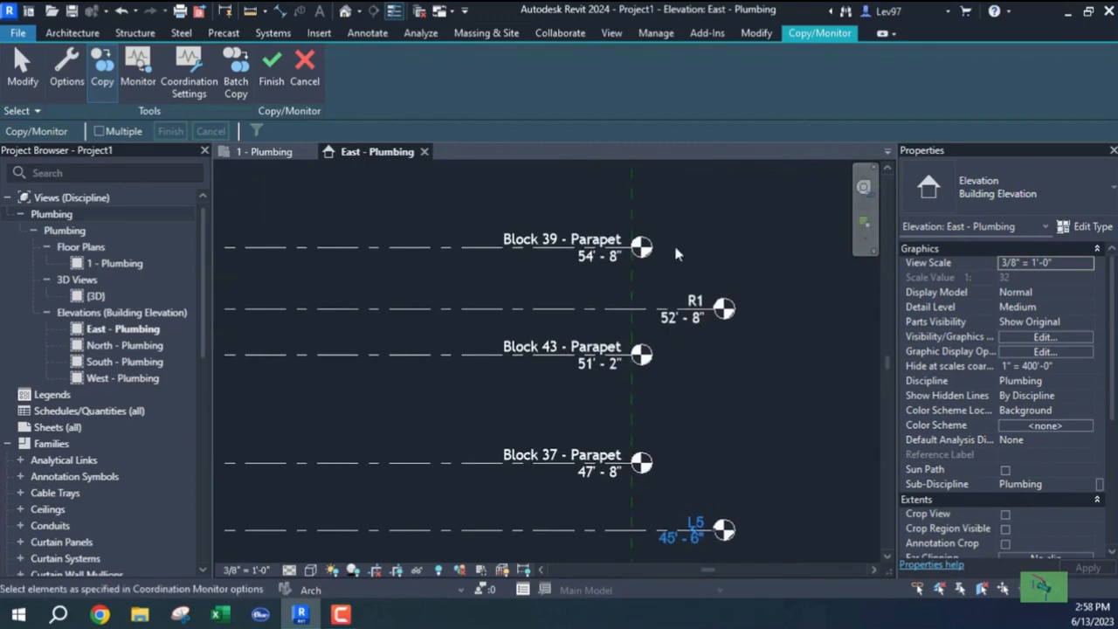
pyautogui.scroll(-3, 487, 382)
pyautogui.moveTo(444, 454)
pyautogui.mouseDown(button='middle')
pyautogui.moveTo(529, 449)
pyautogui.moveTo(714, 394)
pyautogui.moveTo(801, 393)
pyautogui.mouseUp(button='middle')
pyautogui.moveTo(417, 390); pyautogui.dragTo(588, 390, button='middle')
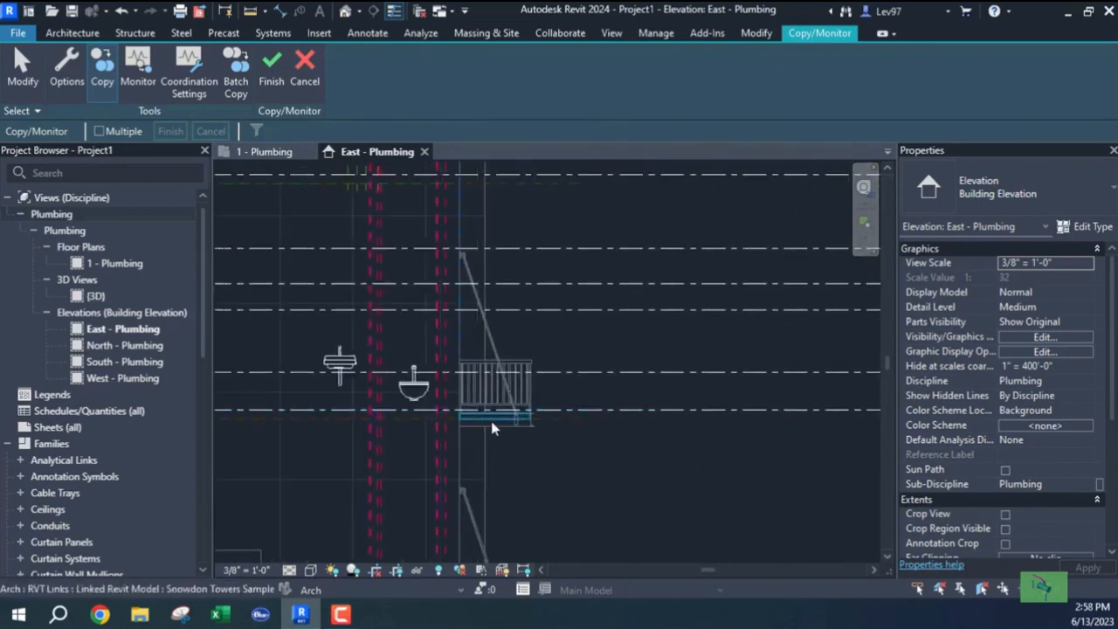
pyautogui.scroll(-2, 559, 442)
pyautogui.moveTo(358, 433); pyautogui.dragTo(582, 407, button='middle')
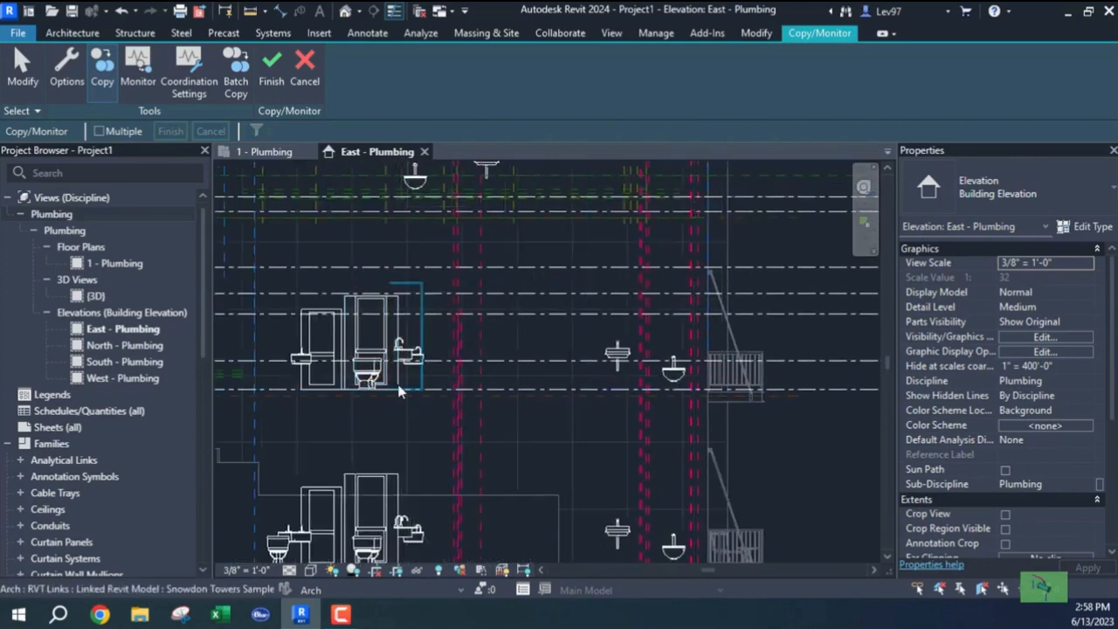
pyautogui.moveTo(523, 386)
pyautogui.mouseDown(button='middle')
pyautogui.moveTo(393, 419)
pyautogui.moveTo(239, 421)
pyautogui.mouseUp(button='middle')
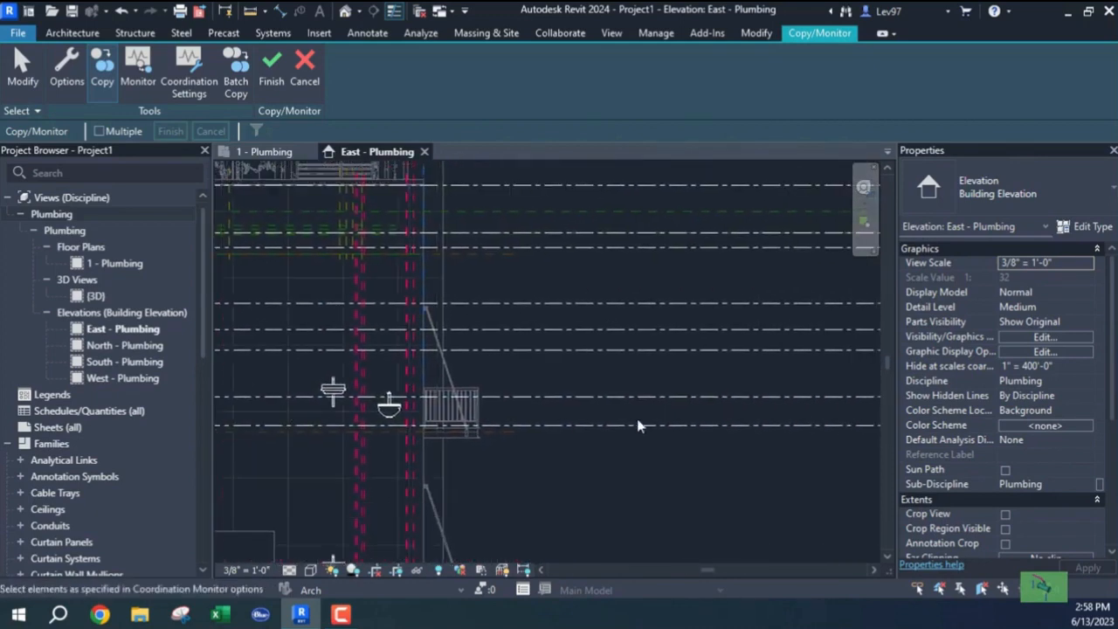
pyautogui.moveTo(622, 408); pyautogui.dragTo(496, 408, button='middle')
pyautogui.scroll(3, 768, 349)
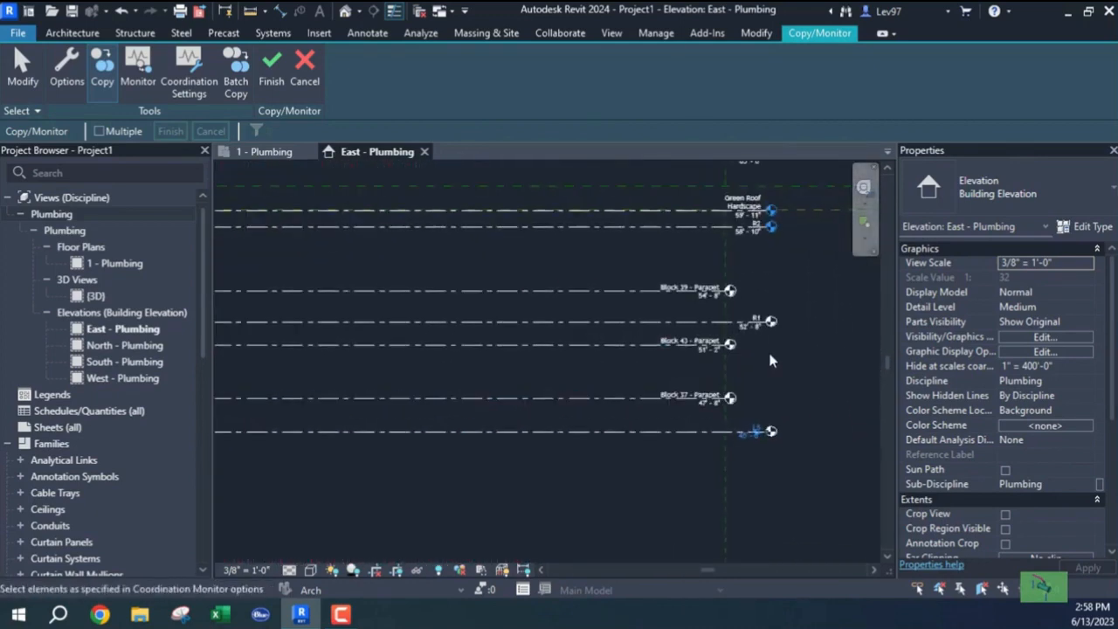
pyautogui.scroll(1, 651, 289)
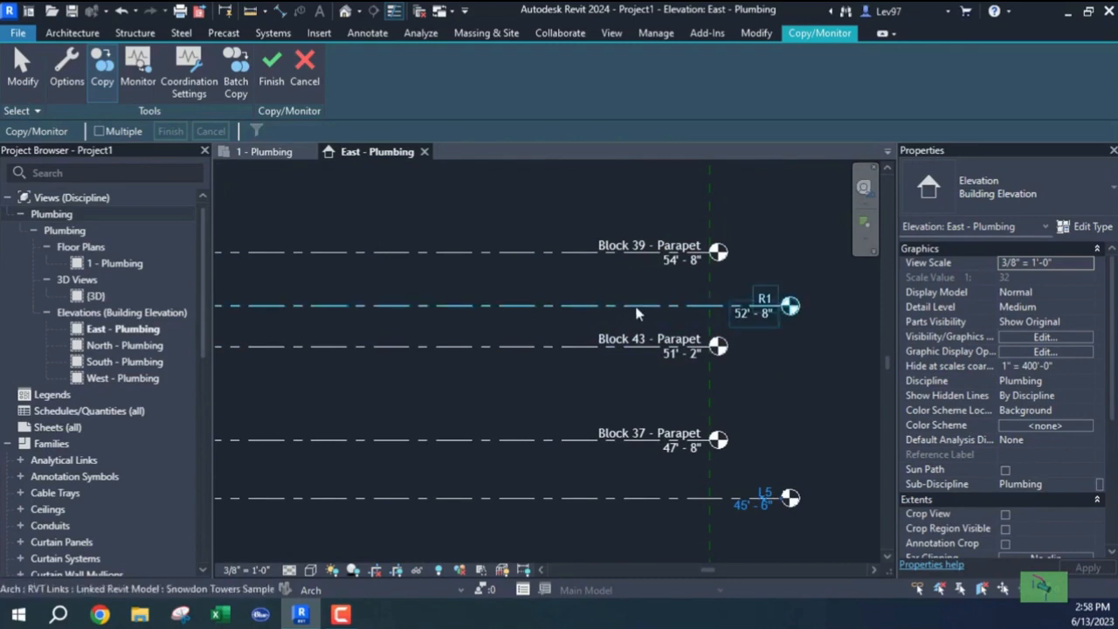
pyautogui.scroll(-2, 603, 291)
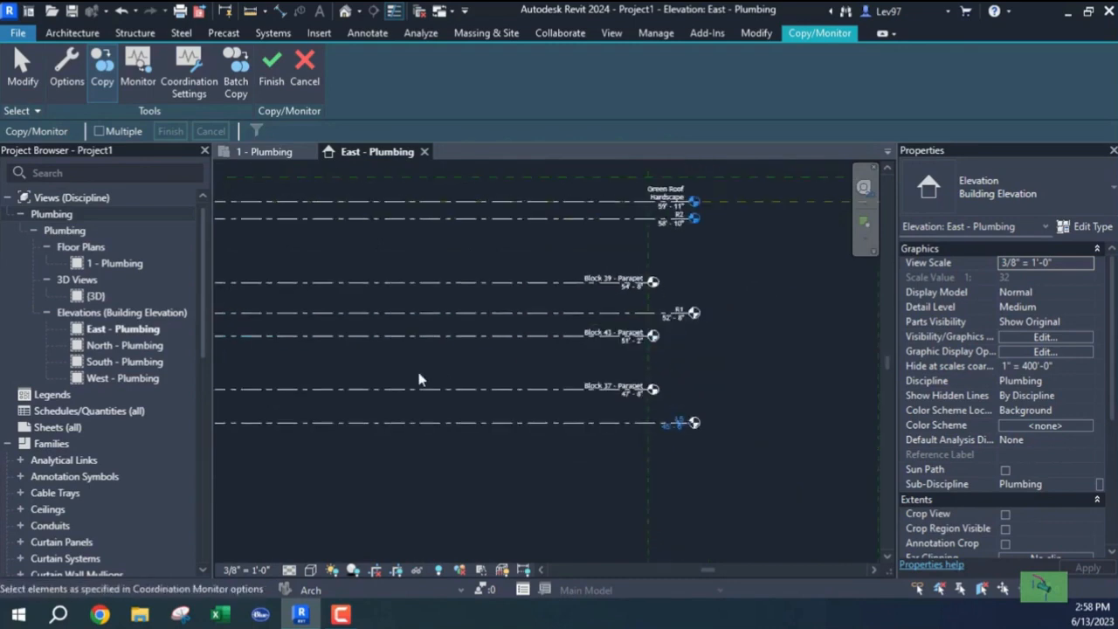
pyautogui.moveTo(492, 384); pyautogui.dragTo(805, 382, button='middle')
pyautogui.moveTo(529, 402); pyautogui.dragTo(821, 417, button='middle')
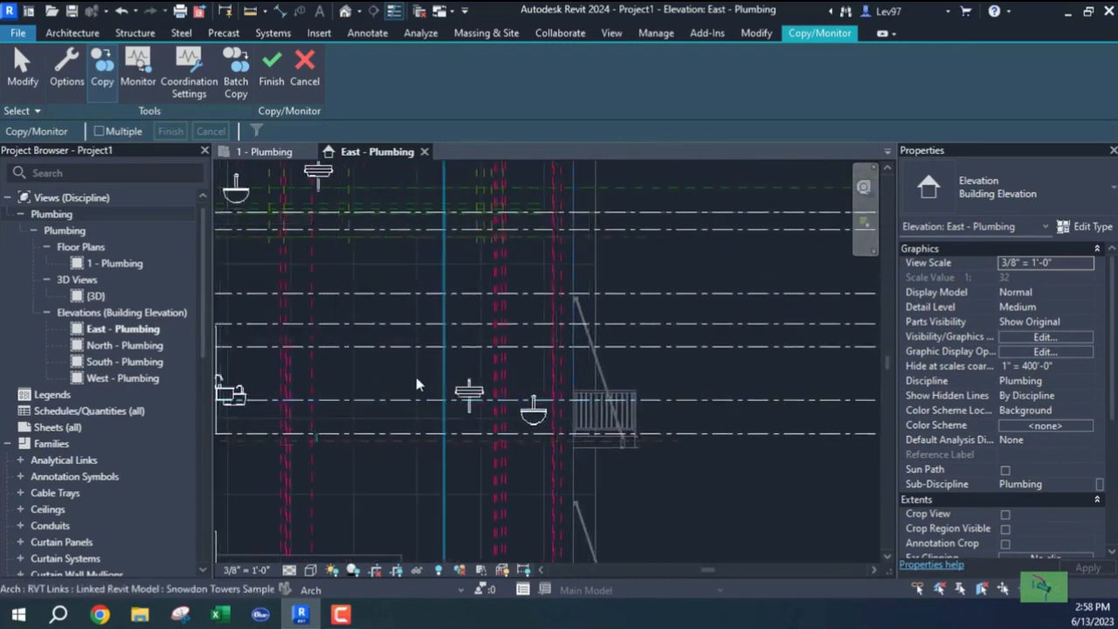
pyautogui.moveTo(504, 385); pyautogui.dragTo(769, 401, button='middle')
pyautogui.moveTo(270, 390)
pyautogui.mouseDown(button='middle')
pyautogui.moveTo(557, 395)
pyautogui.moveTo(213, 385)
pyautogui.mouseUp(button='middle')
pyautogui.scroll(-1, 567, 385)
pyautogui.moveTo(703, 350)
pyautogui.mouseDown(button='middle')
pyautogui.moveTo(444, 354)
pyautogui.moveTo(349, 341)
pyautogui.mouseUp(button='middle')
pyautogui.moveTo(716, 377); pyautogui.dragTo(464, 364, button='middle')
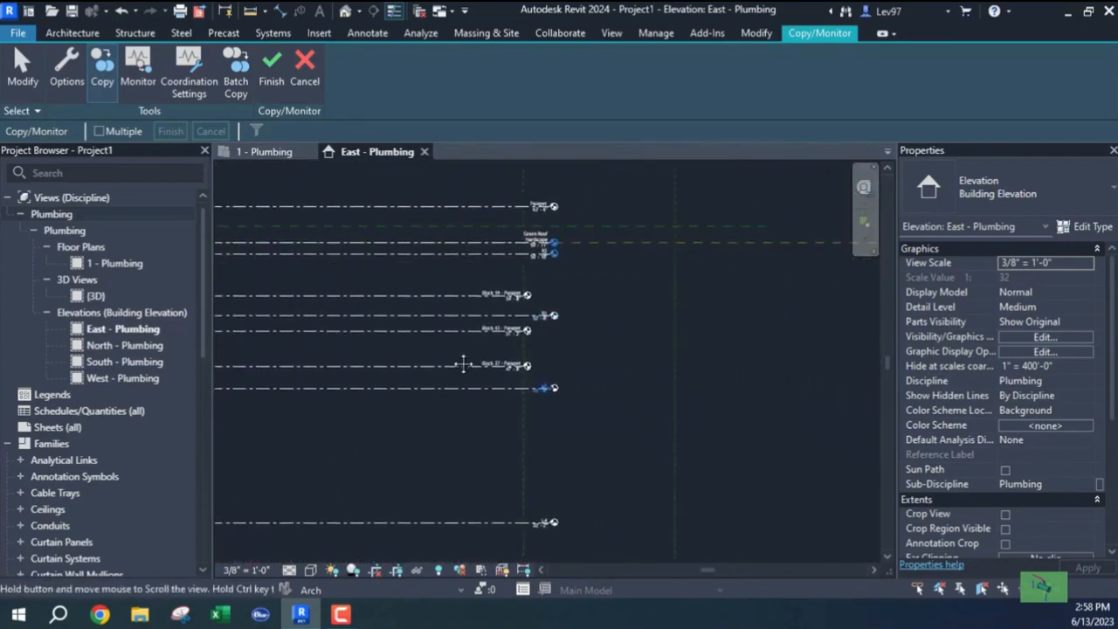
pyautogui.scroll(5, 528, 310)
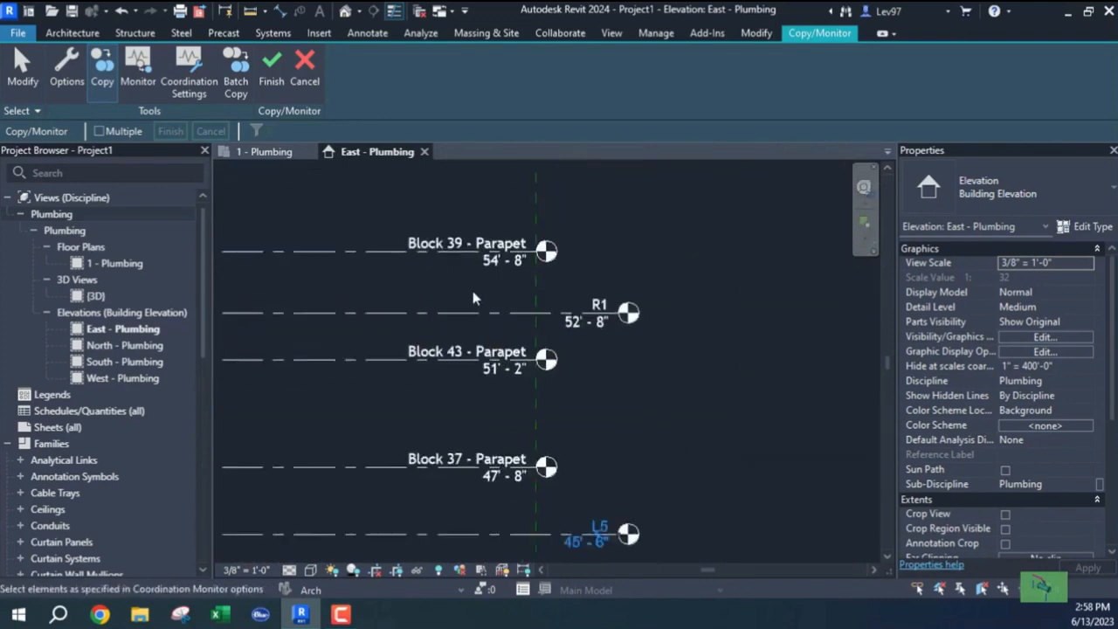
pyautogui.scroll(-1, 474, 299)
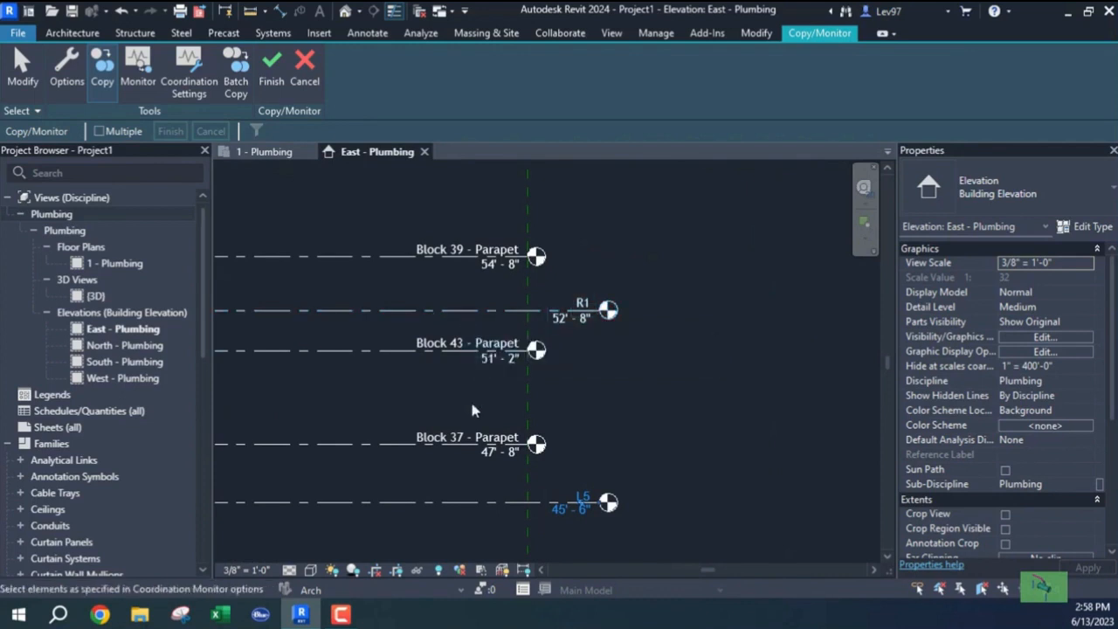
# Copy the linked R1 level and bring the R2 and Green Roof levels into view.
pyautogui.click(470, 319)
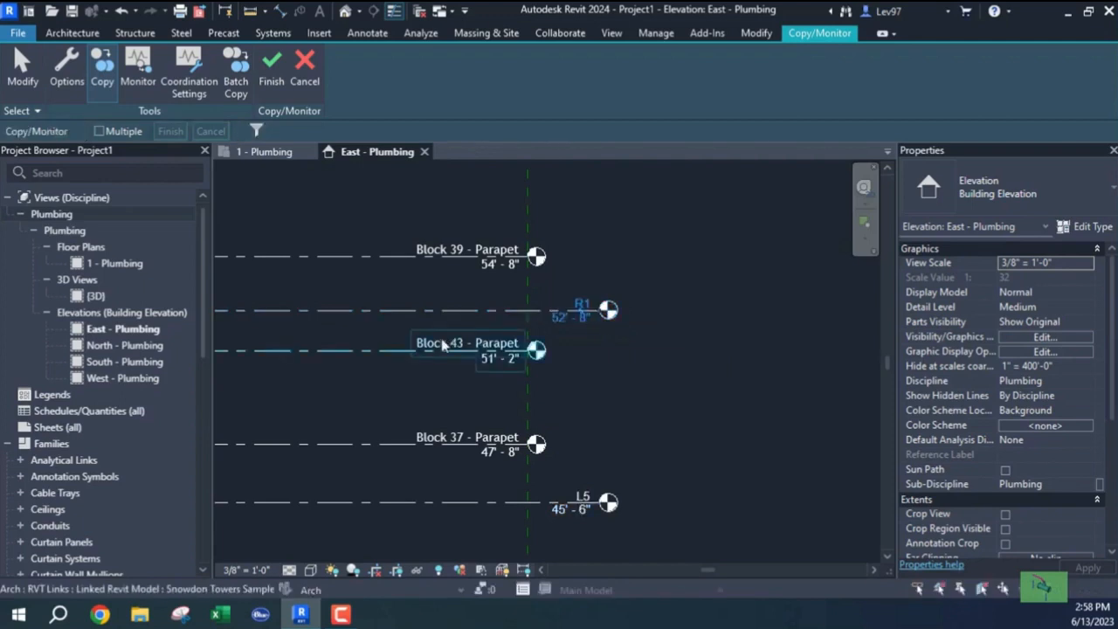
pyautogui.scroll(-2, 442, 342)
pyautogui.moveTo(464, 276); pyautogui.dragTo(506, 435, button='middle')
pyautogui.scroll(2, 548, 381)
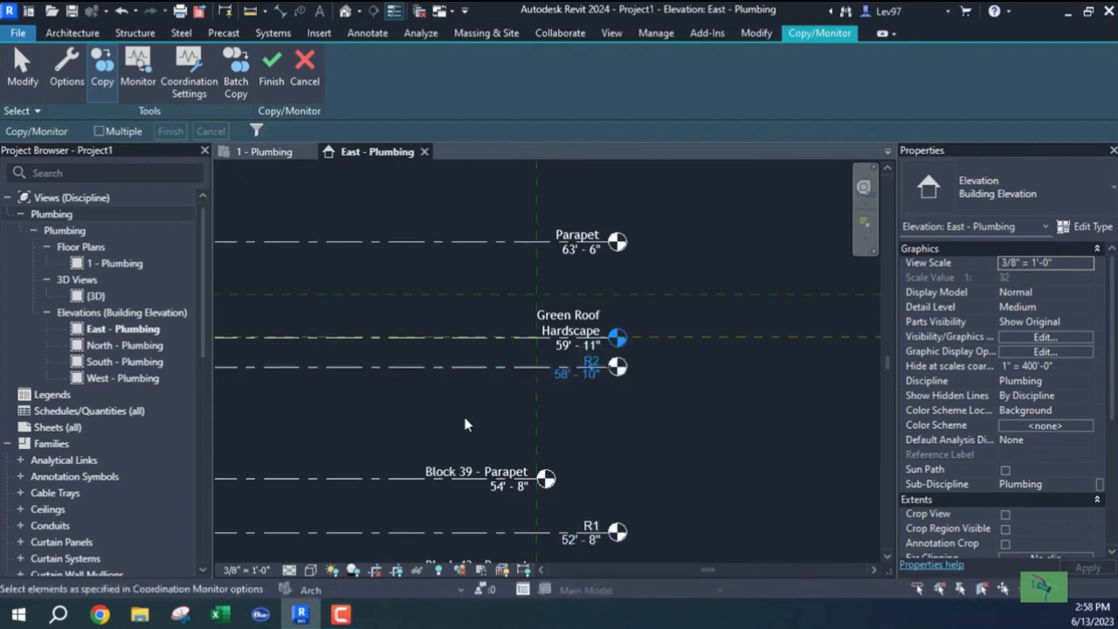
pyautogui.scroll(-2, 464, 428)
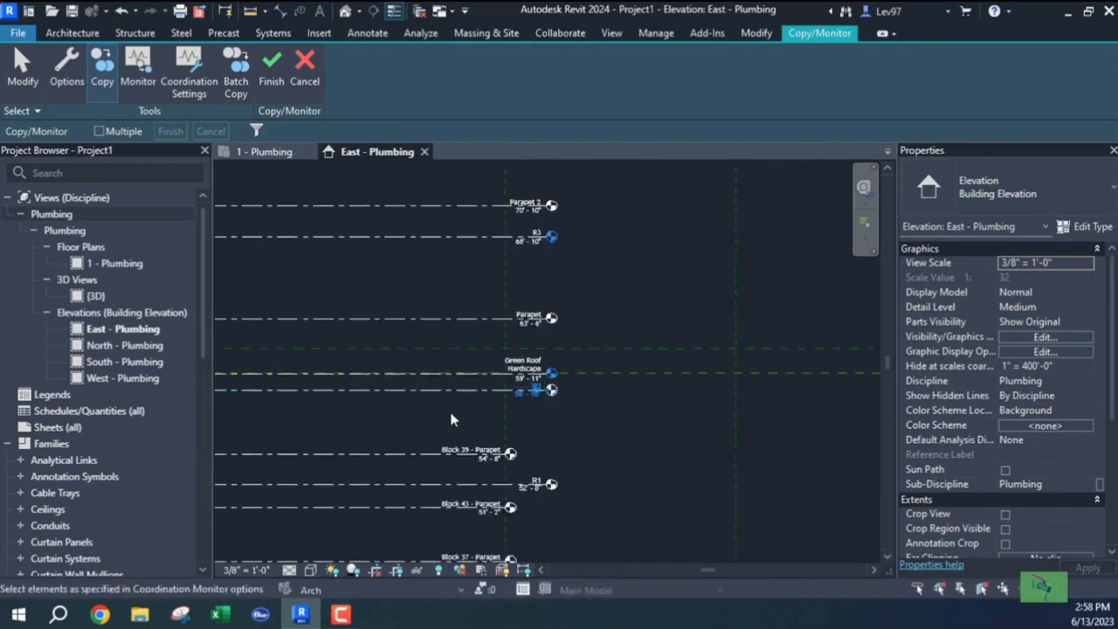
pyautogui.moveTo(452, 428); pyautogui.dragTo(606, 440, button='middle')
pyautogui.scroll(3, 603, 432)
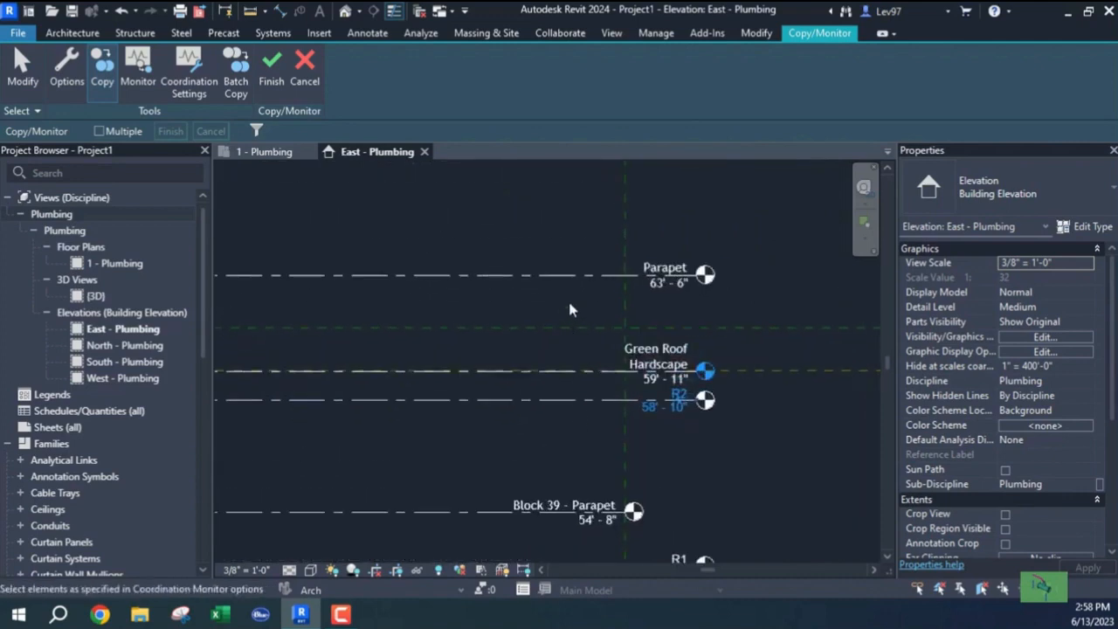
pyautogui.scroll(-3, 553, 423)
# Copy the R2 level (58'-10") and dismiss the already-copied warning.
pyautogui.moveTo(548, 429); pyautogui.dragTo(603, 272, button='middle')
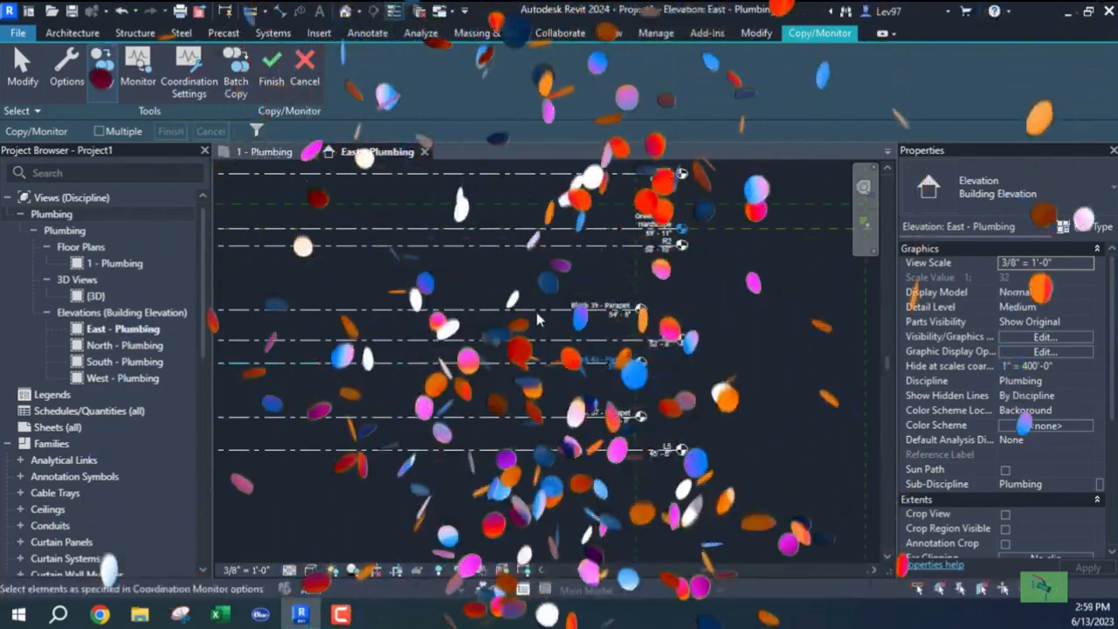
pyautogui.moveTo(541, 331); pyautogui.dragTo(500, 455, button='middle')
pyautogui.scroll(4, 597, 351)
pyautogui.scroll(-2, 647, 432)
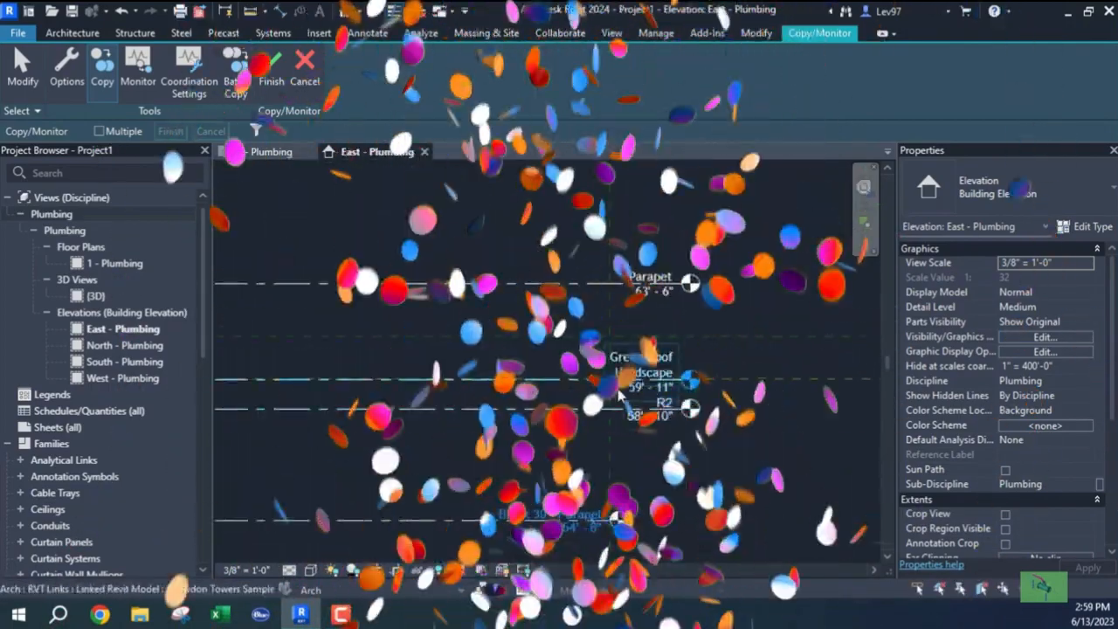
pyautogui.click(544, 415)
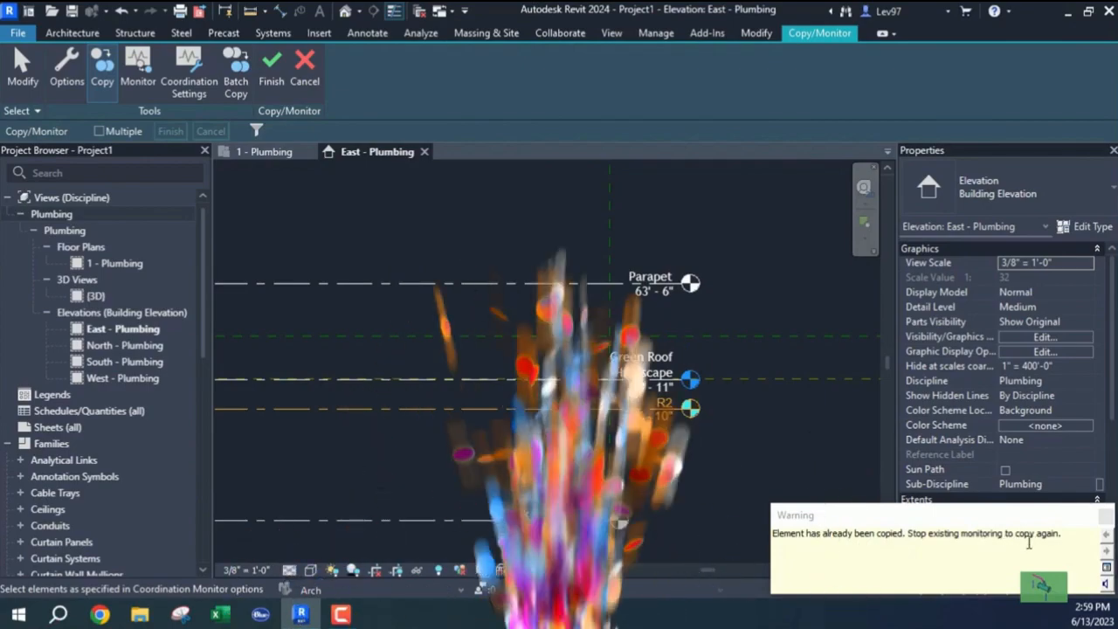
pyautogui.click(1103, 517)
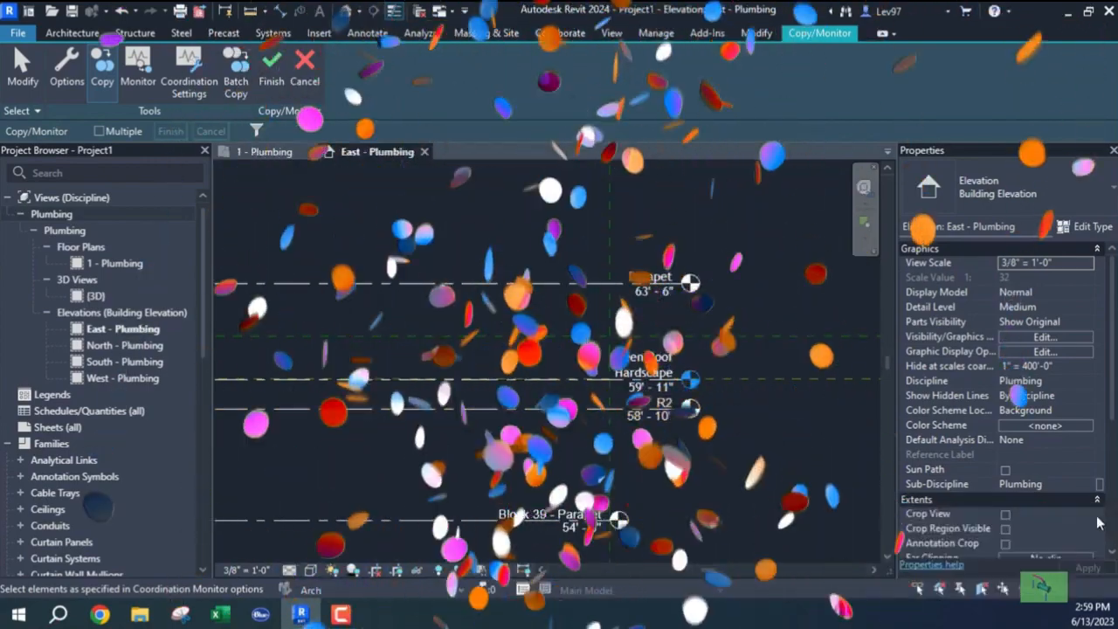
# Copy and monitor the linked Green Roof Hardscape, Parapet, R3 (68'-10") and Parapet 2 (70'-10") levels.
pyautogui.click(535, 384)
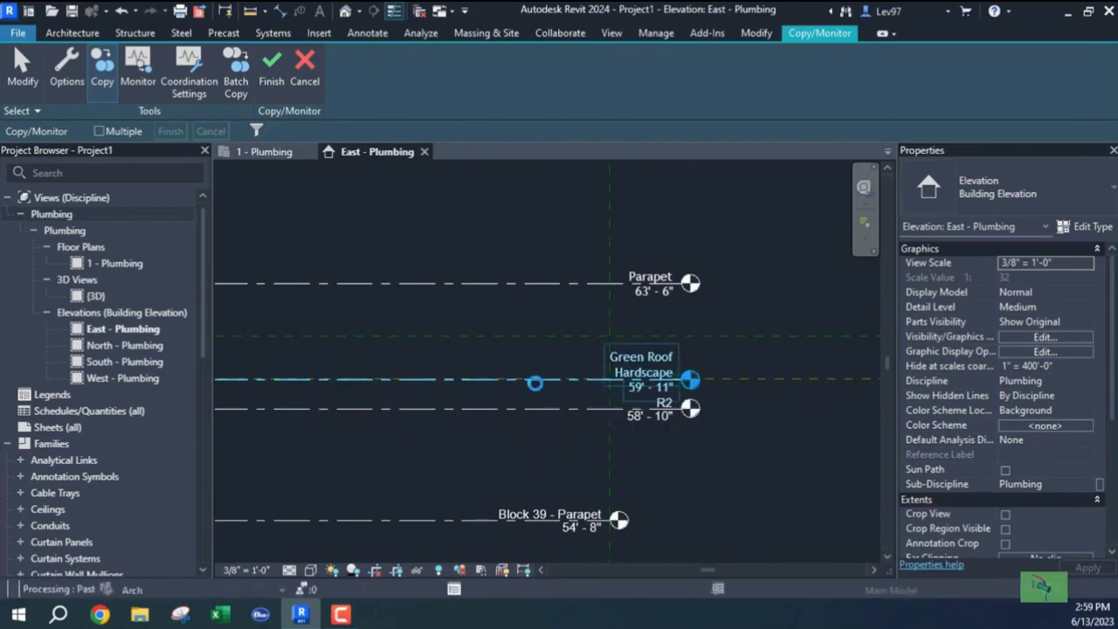
pyautogui.click(550, 285)
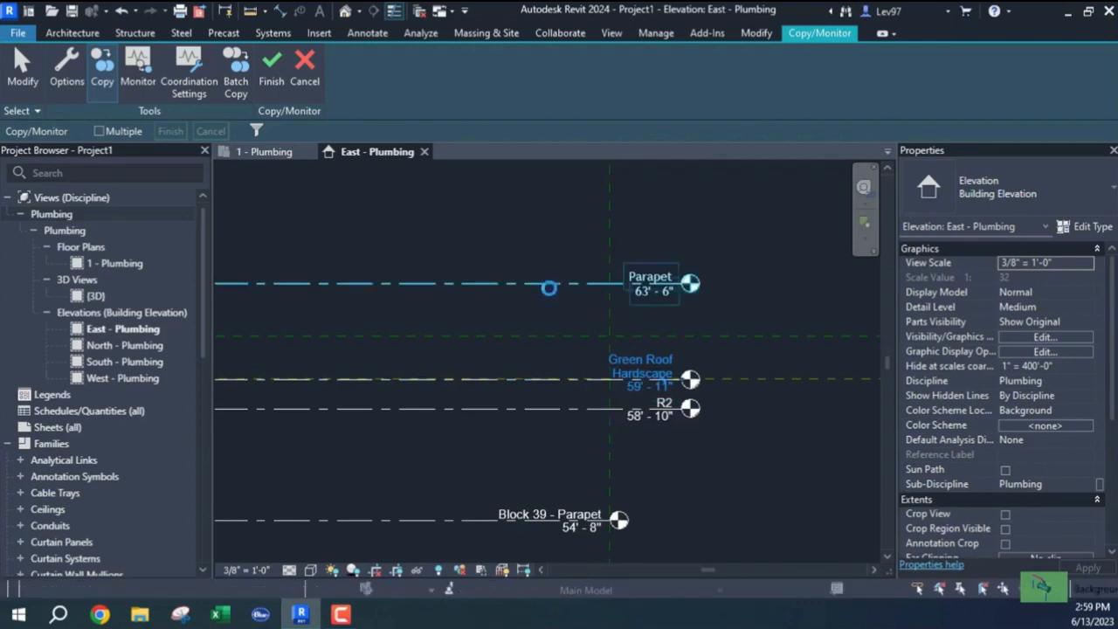
pyautogui.moveTo(535, 320); pyautogui.dragTo(534, 513, button='middle')
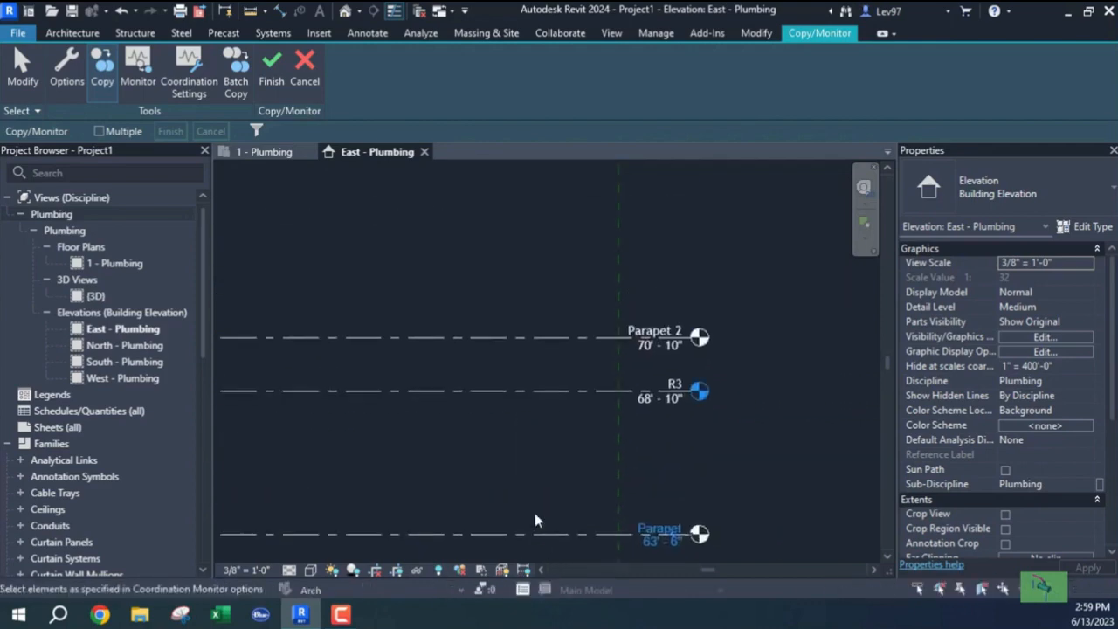
pyautogui.click(548, 391)
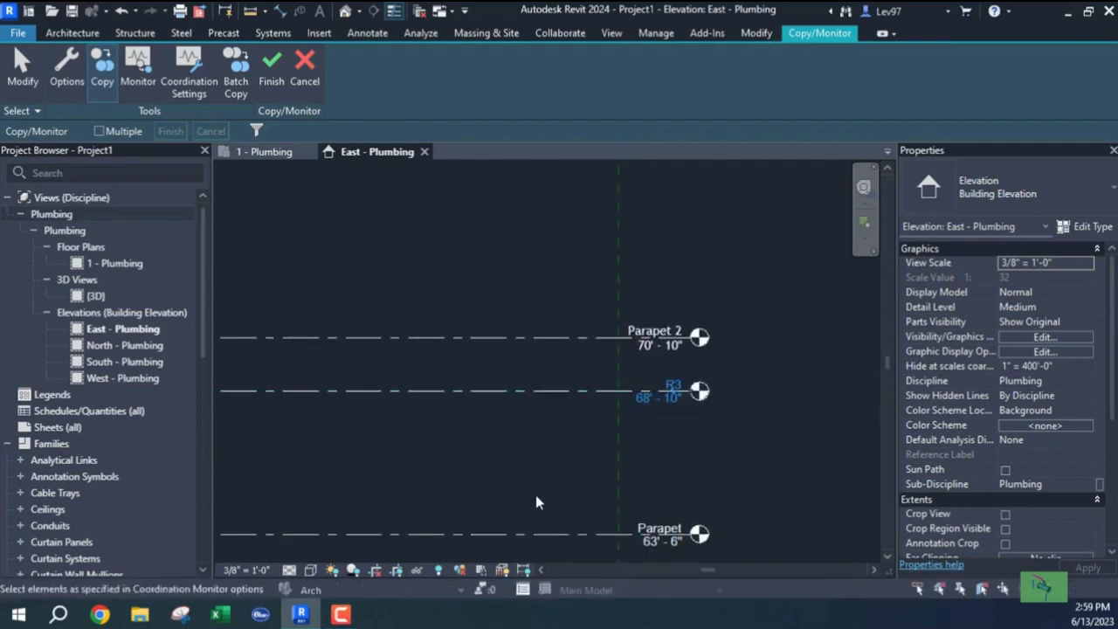
pyautogui.click(544, 338)
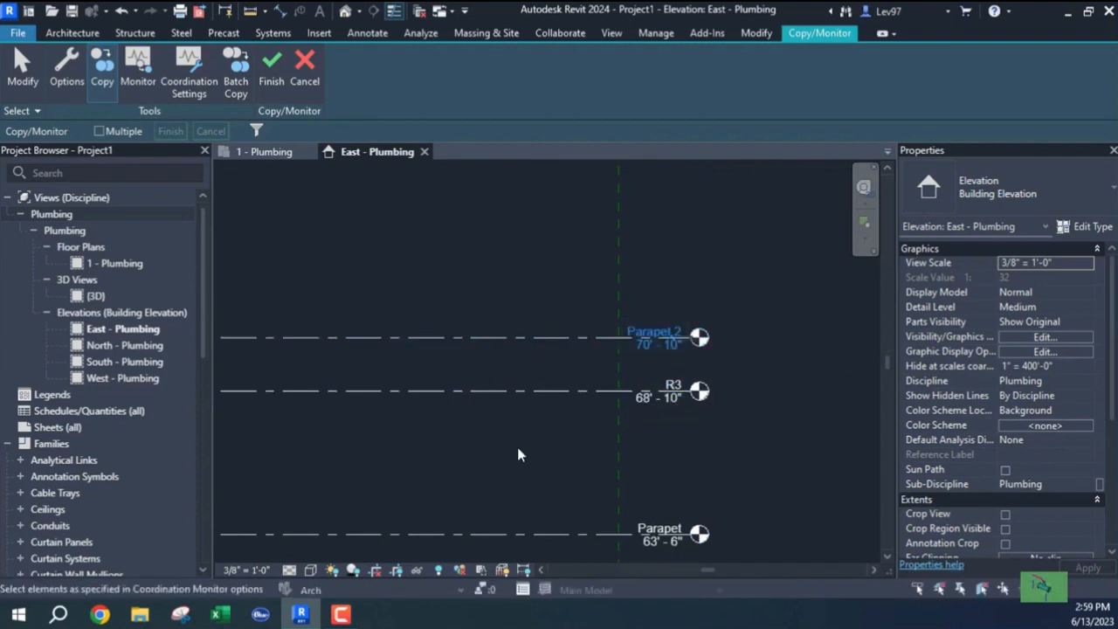
pyautogui.scroll(-1, 517, 448)
pyautogui.scroll(-5, 518, 449)
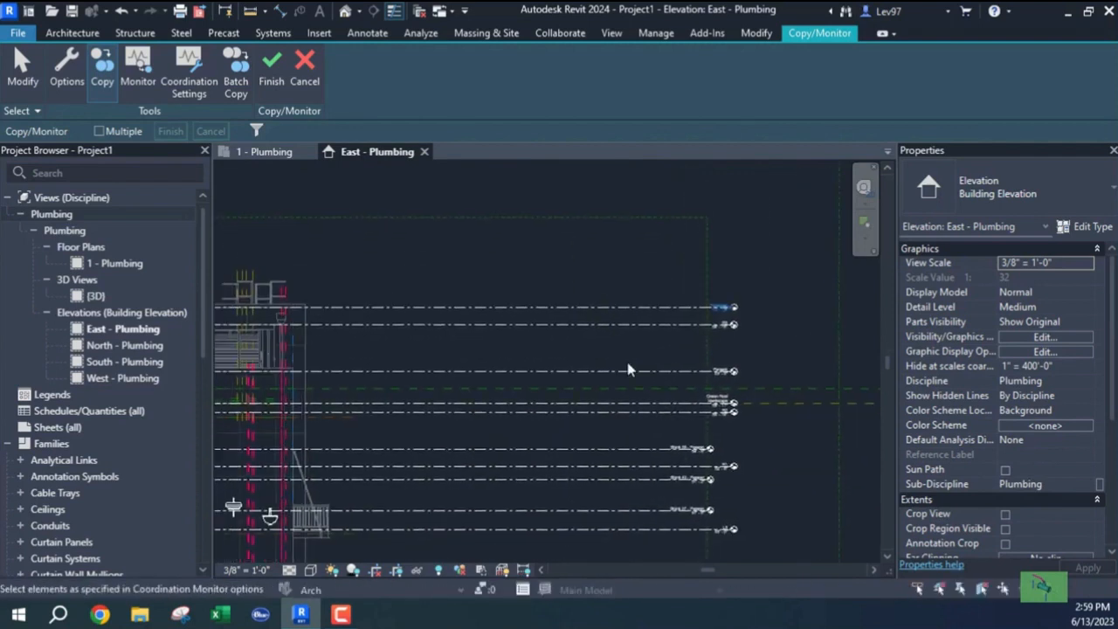
pyautogui.scroll(3, 559, 367)
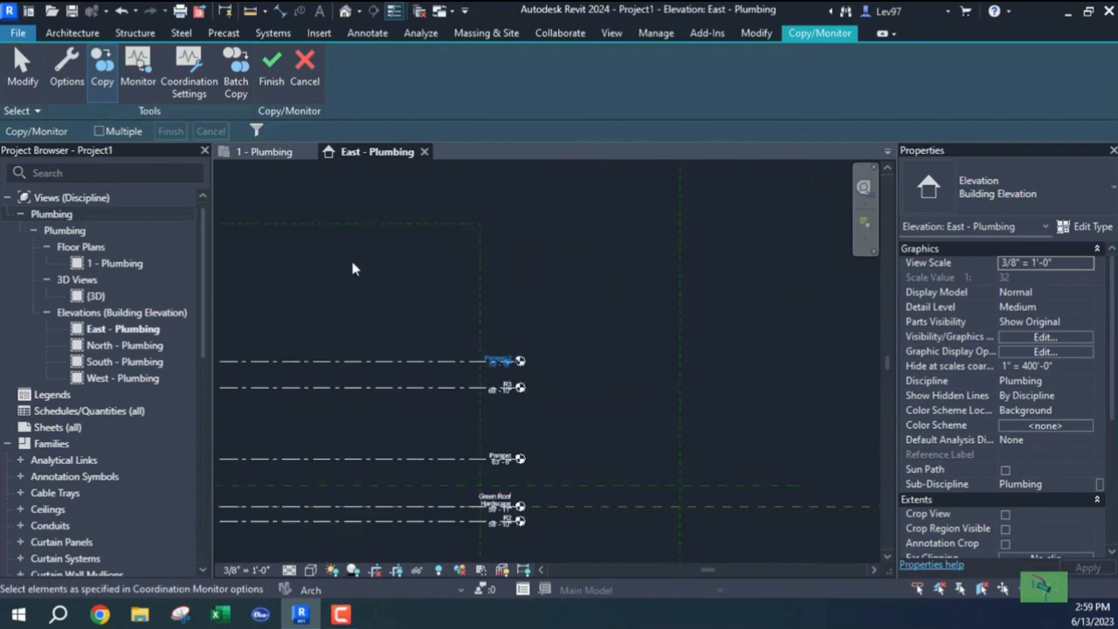
# Finish Copy/Monitor and extend the Parapet 2 level line further to the right.
pyautogui.click(271, 64)
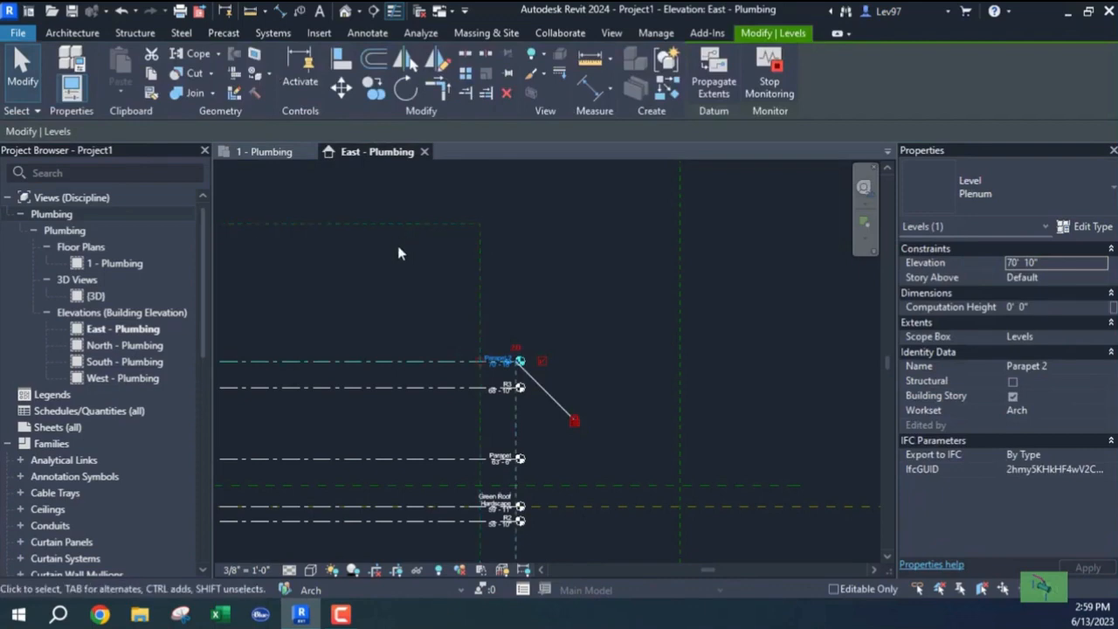
pyautogui.press('Escape')
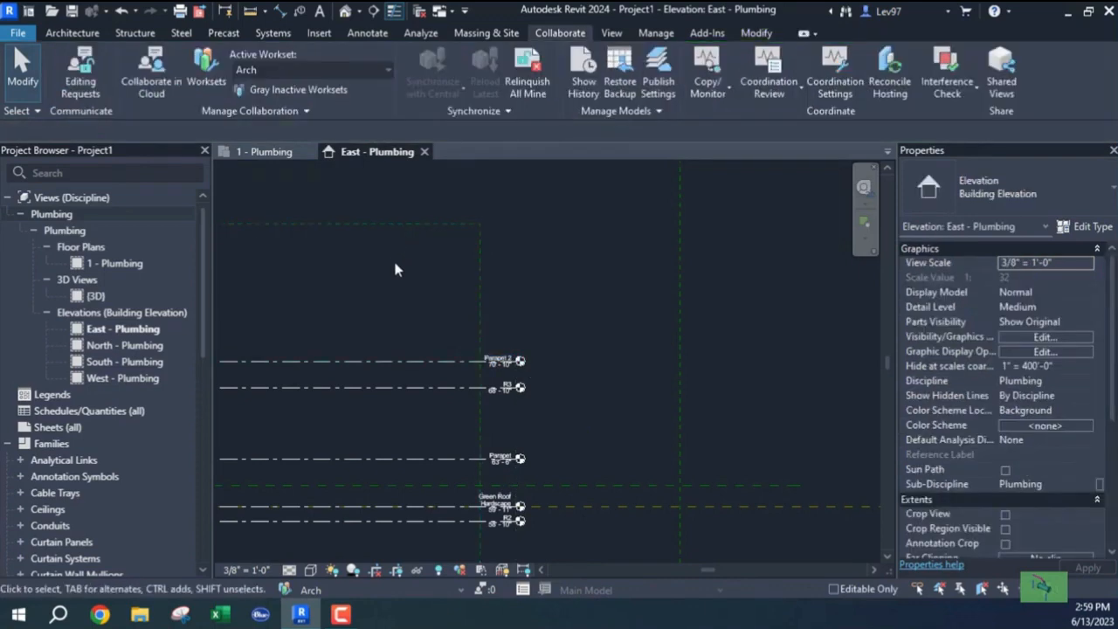
pyautogui.click(409, 360)
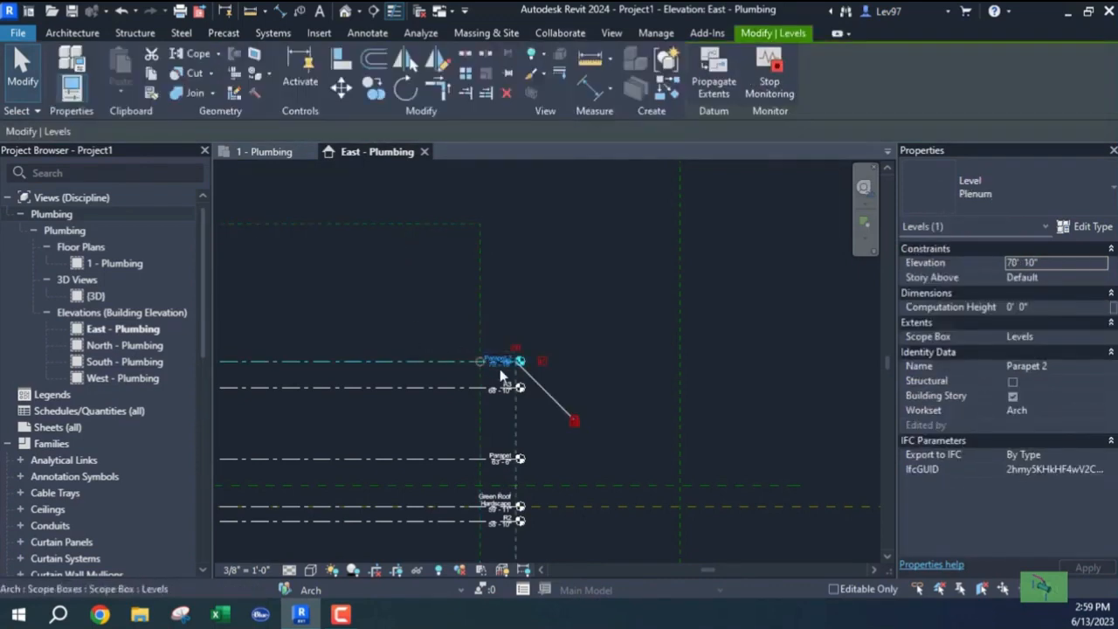
pyautogui.scroll(4, 500, 371)
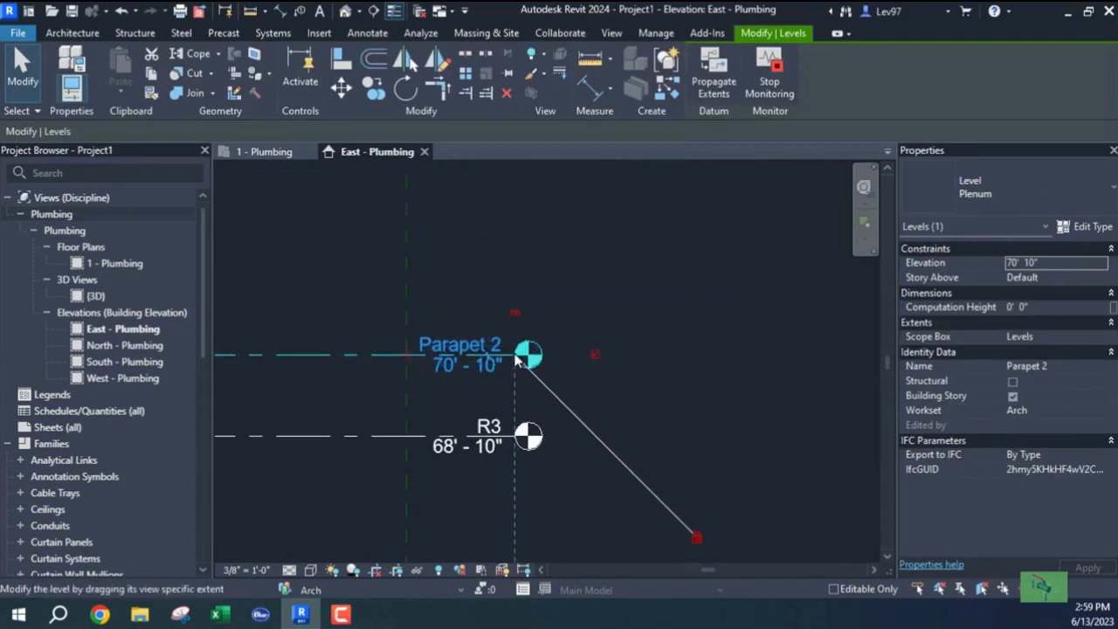
pyautogui.moveTo(516, 363); pyautogui.dragTo(827, 354)
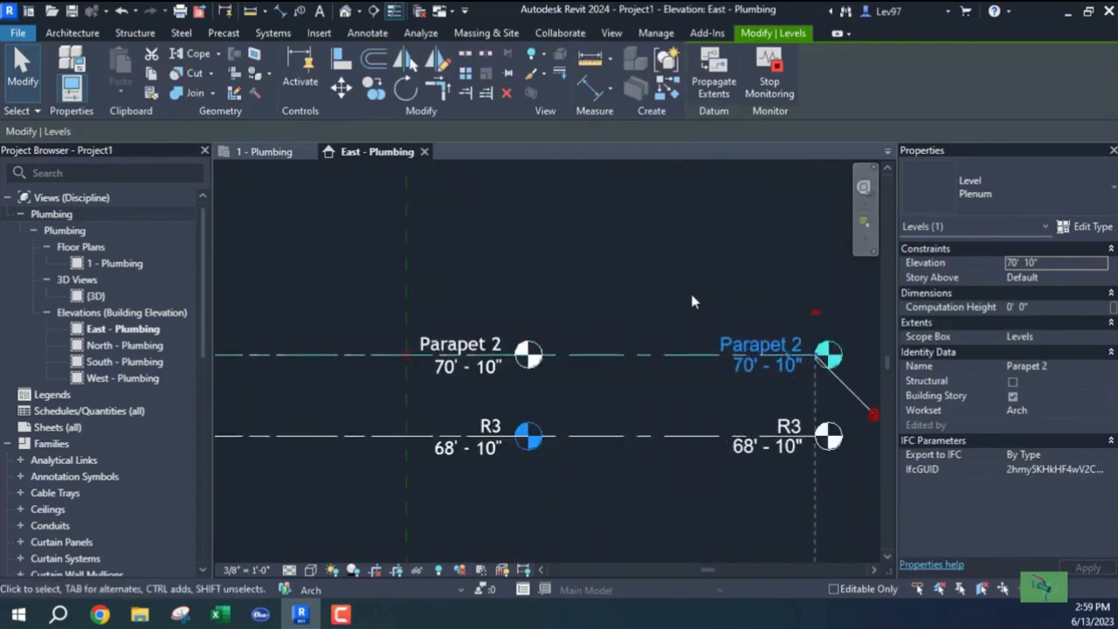
pyautogui.scroll(-5, 689, 289)
pyautogui.scroll(4, 683, 377)
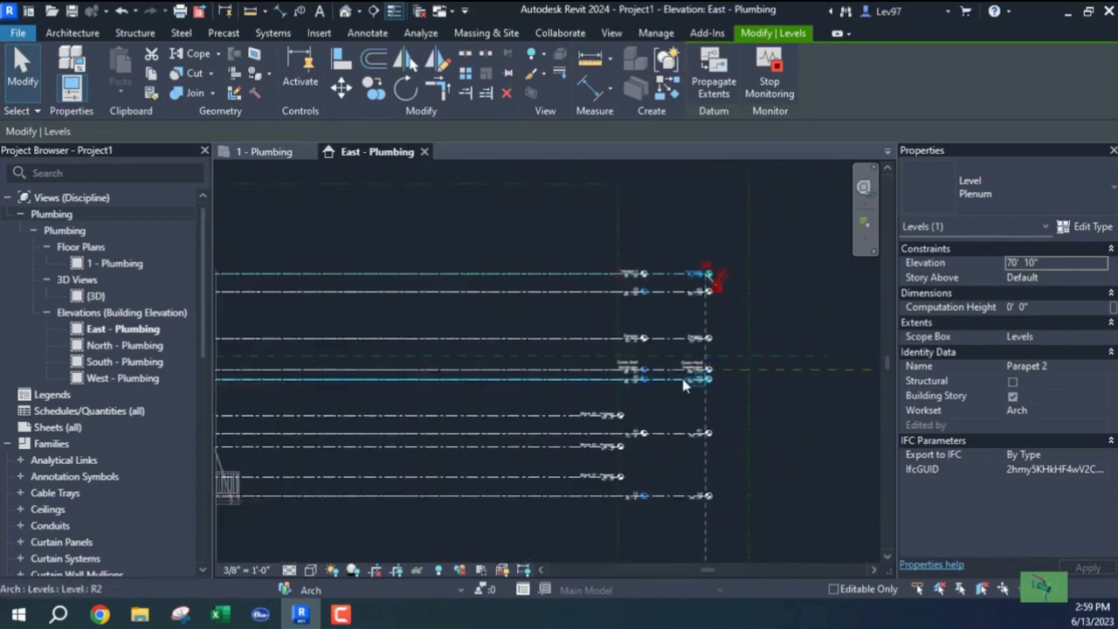
# Pan down to the L1 block levels and stop monitoring the Parapet 2 level.
pyautogui.moveTo(656, 416); pyautogui.dragTo(634, 211, button='middle')
pyautogui.moveTo(612, 319); pyautogui.dragTo(600, 232, button='middle')
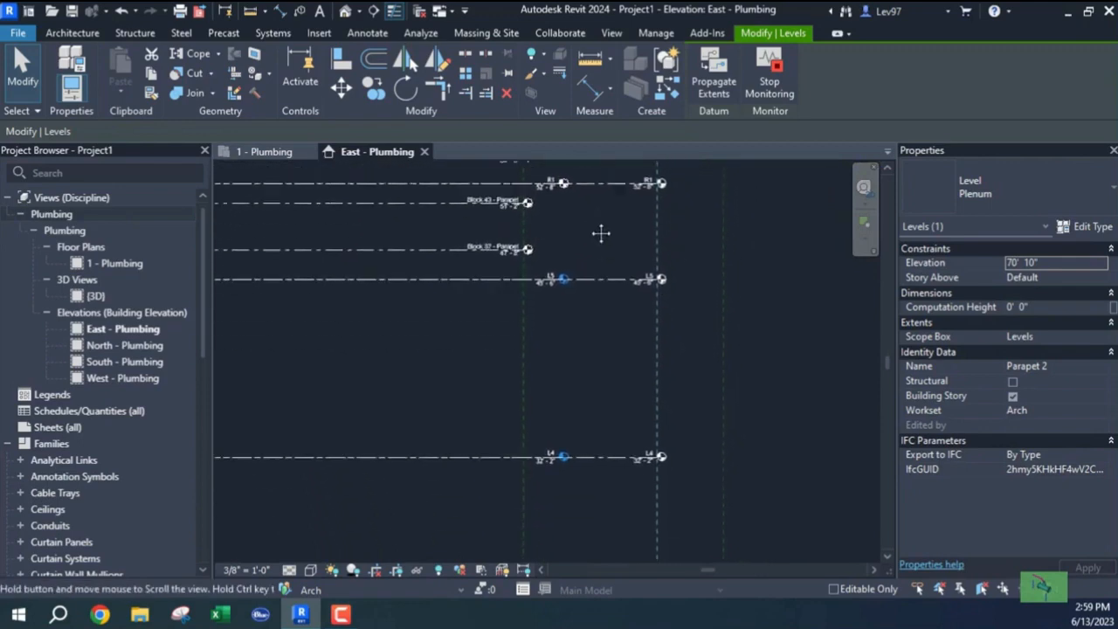
pyautogui.moveTo(586, 338); pyautogui.dragTo(601, 166, button='middle')
pyautogui.moveTo(583, 364); pyautogui.dragTo(569, 215, button='middle')
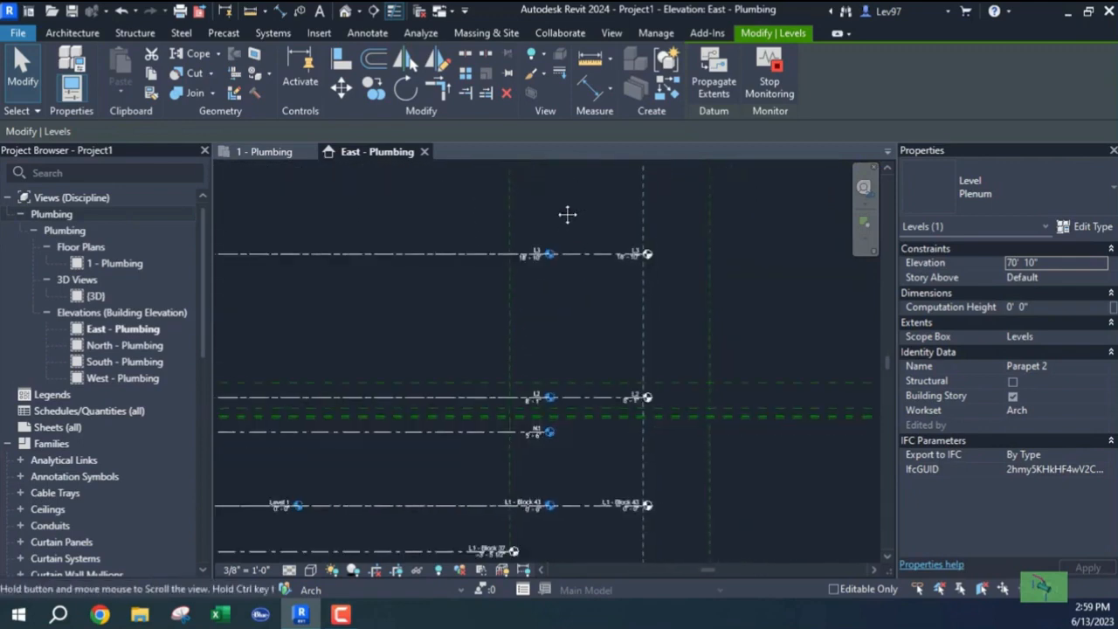
pyautogui.moveTo(582, 370); pyautogui.dragTo(582, 242, button='middle')
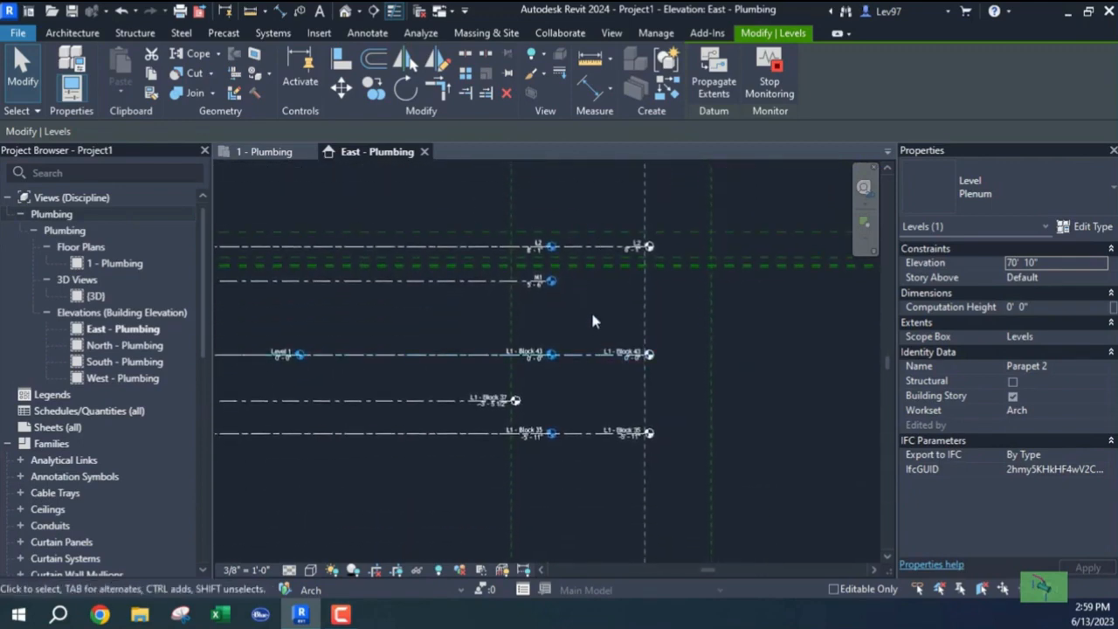
pyautogui.scroll(2, 575, 309)
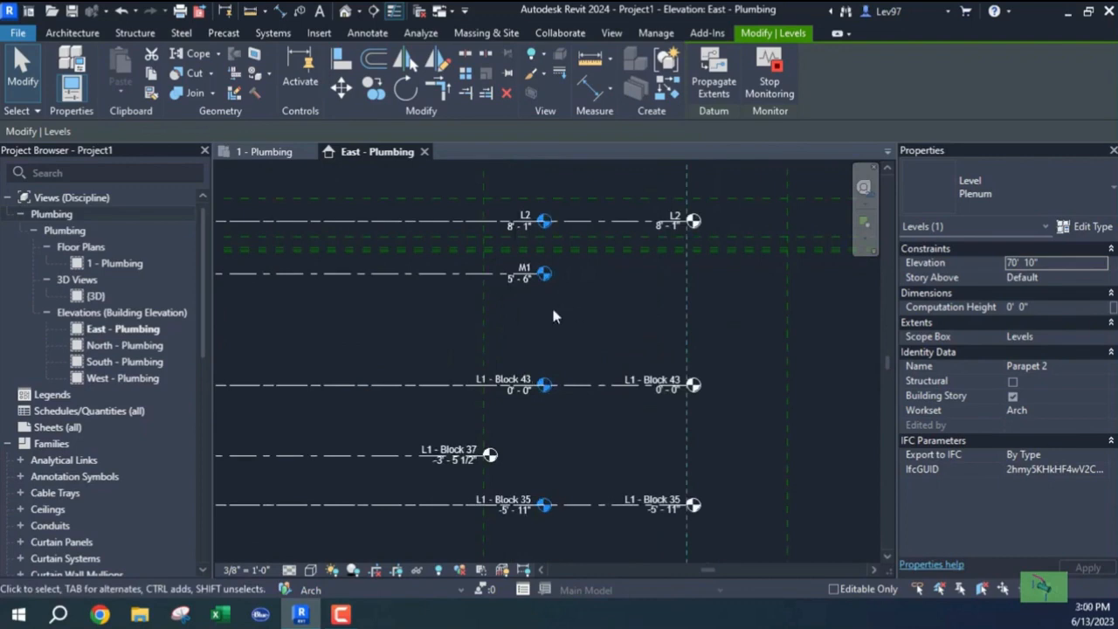
pyautogui.click(769, 89)
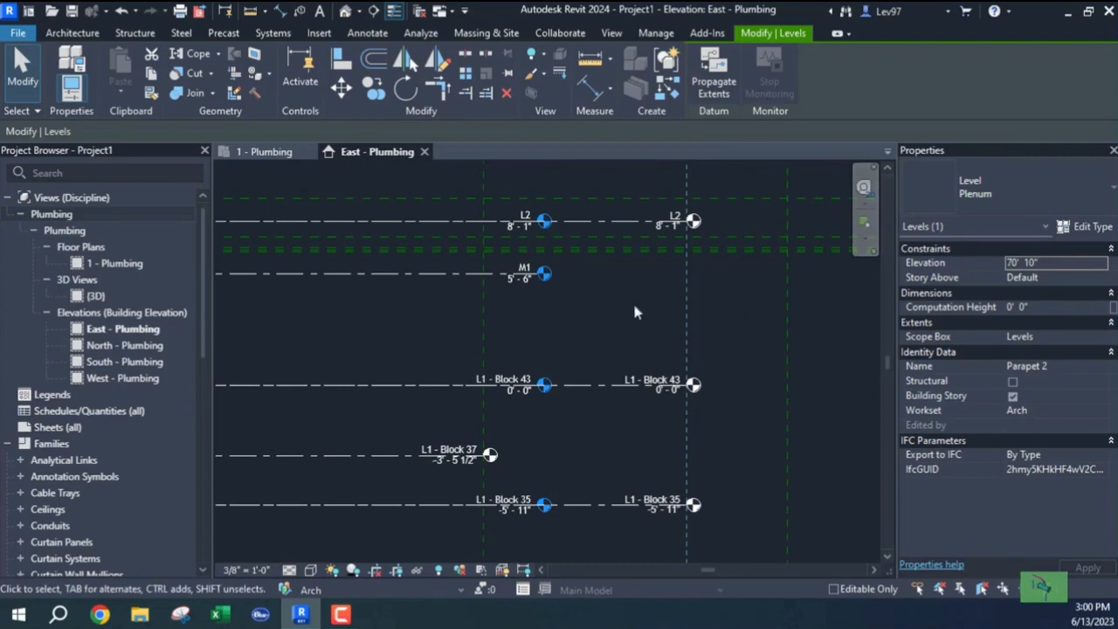
pyautogui.click(605, 331)
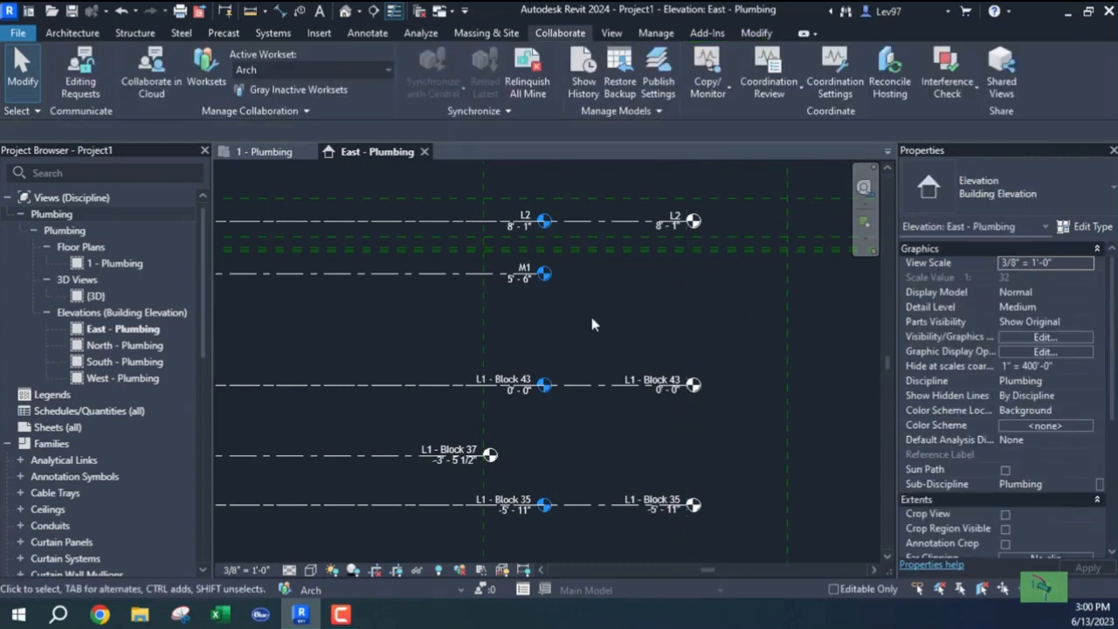
pyautogui.moveTo(590, 325); pyautogui.dragTo(618, 327, button='middle')
# Extend the L1 - Block 37 level line to the right.
pyautogui.moveTo(590, 428); pyautogui.dragTo(640, 285, button='middle')
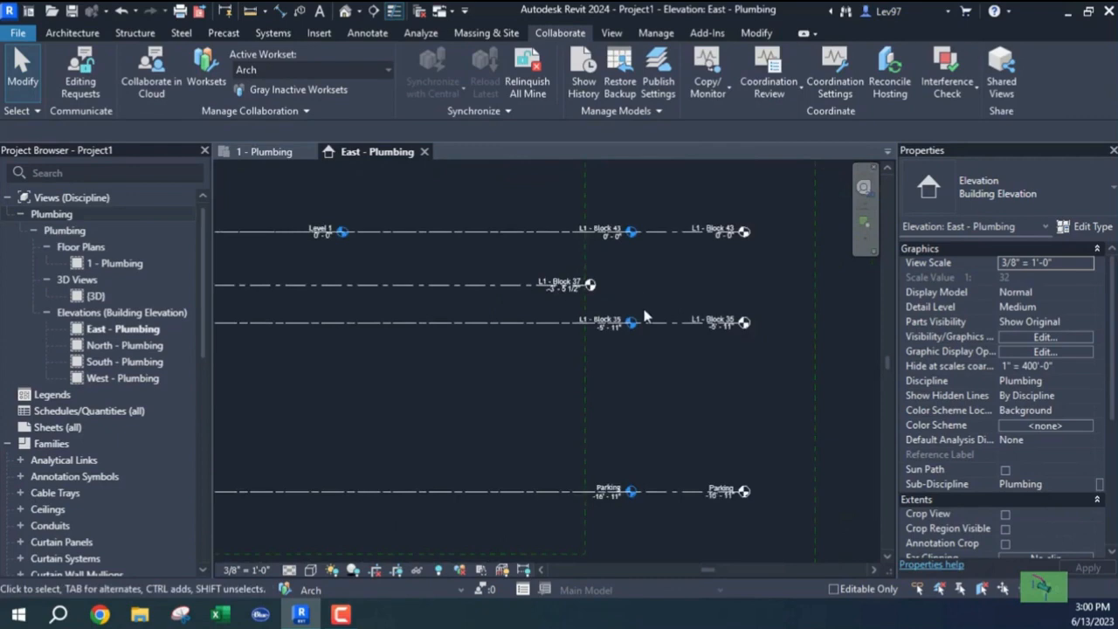
pyautogui.scroll(-2, 642, 305)
pyautogui.scroll(2, 640, 331)
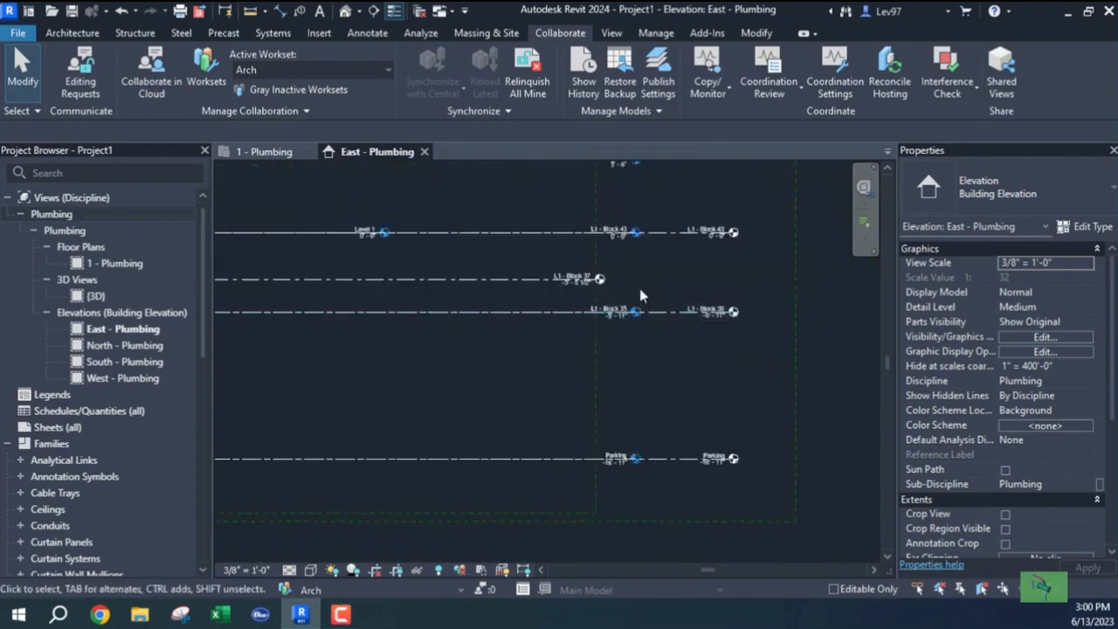
pyautogui.click(521, 281)
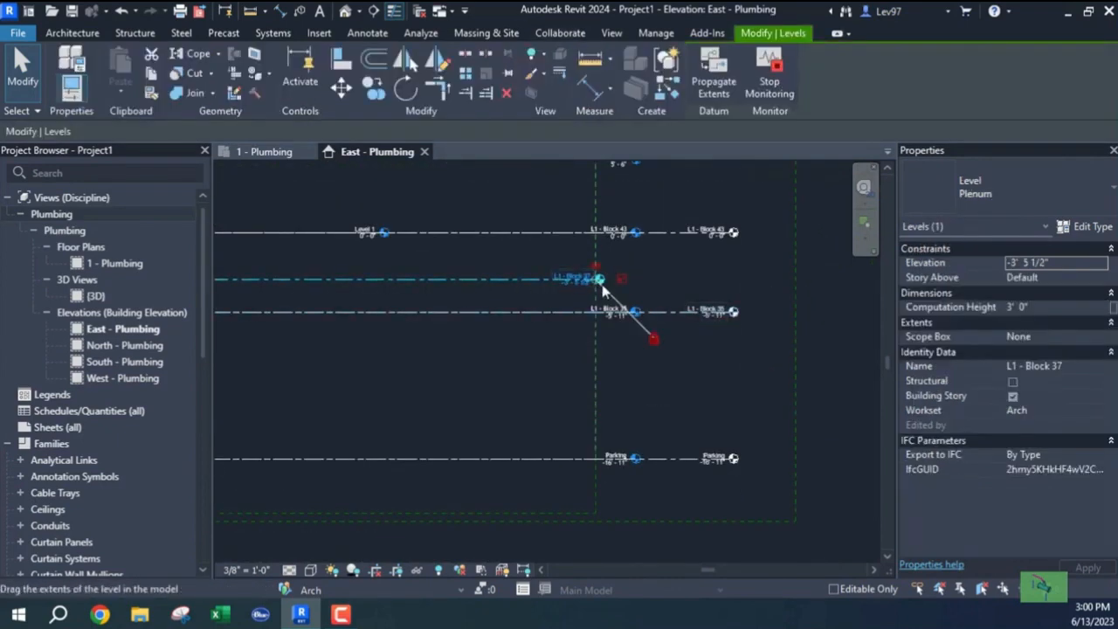
pyautogui.moveTo(598, 281); pyautogui.dragTo(715, 280)
pyautogui.click(538, 338)
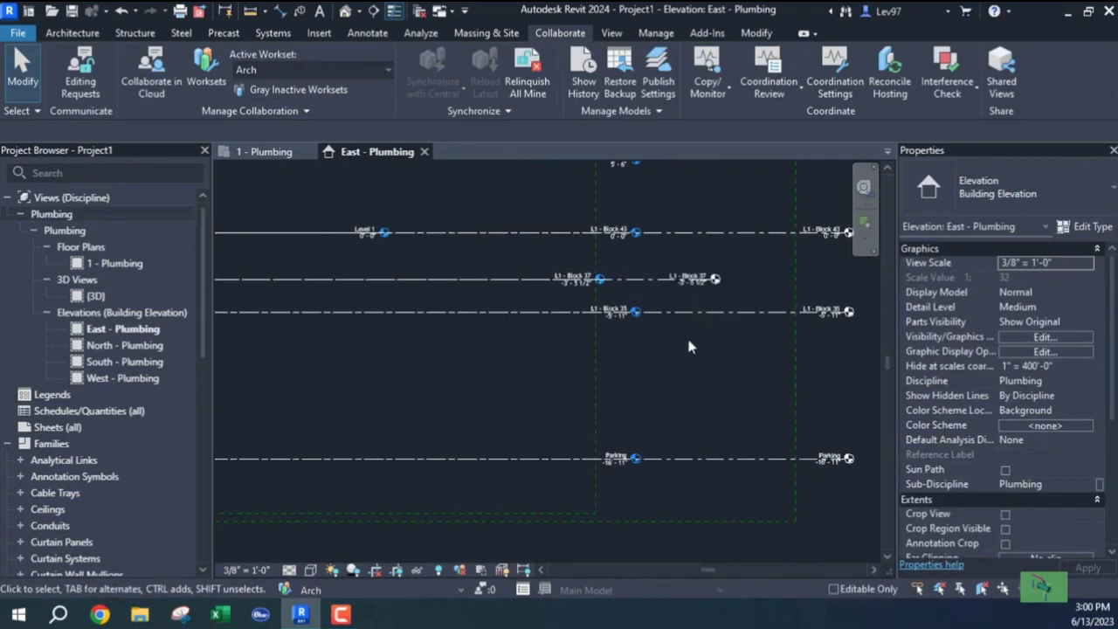
# Stretch the L1 - Block 37 level end further right, then pan to see more levels.
pyautogui.moveTo(687, 334); pyautogui.dragTo(513, 373, button='middle')
pyautogui.click(470, 300)
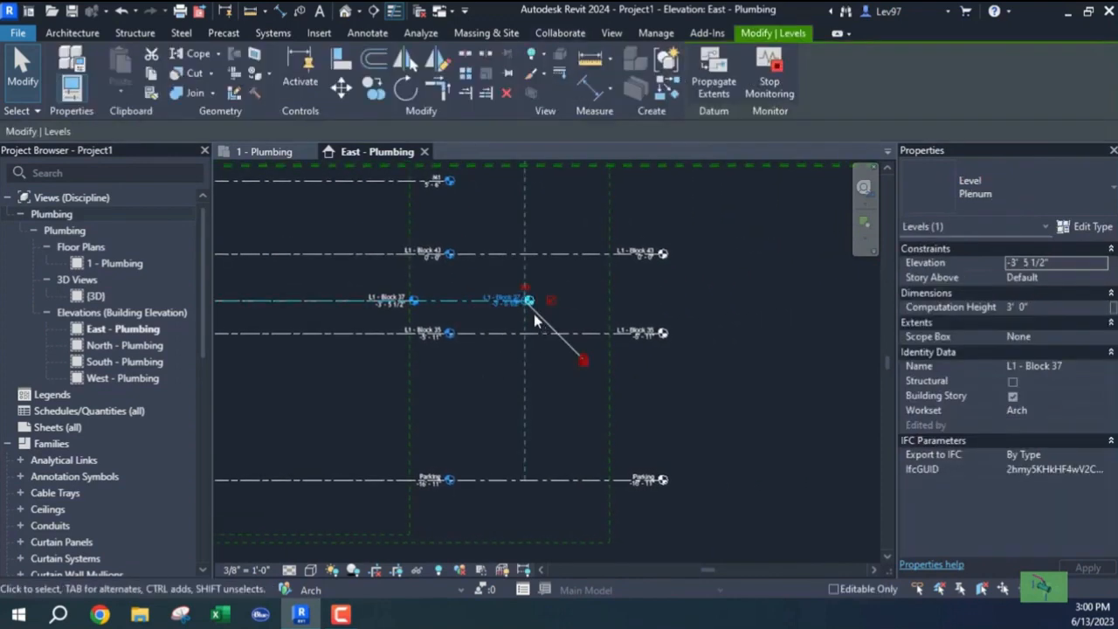
pyautogui.moveTo(529, 301); pyautogui.dragTo(590, 299)
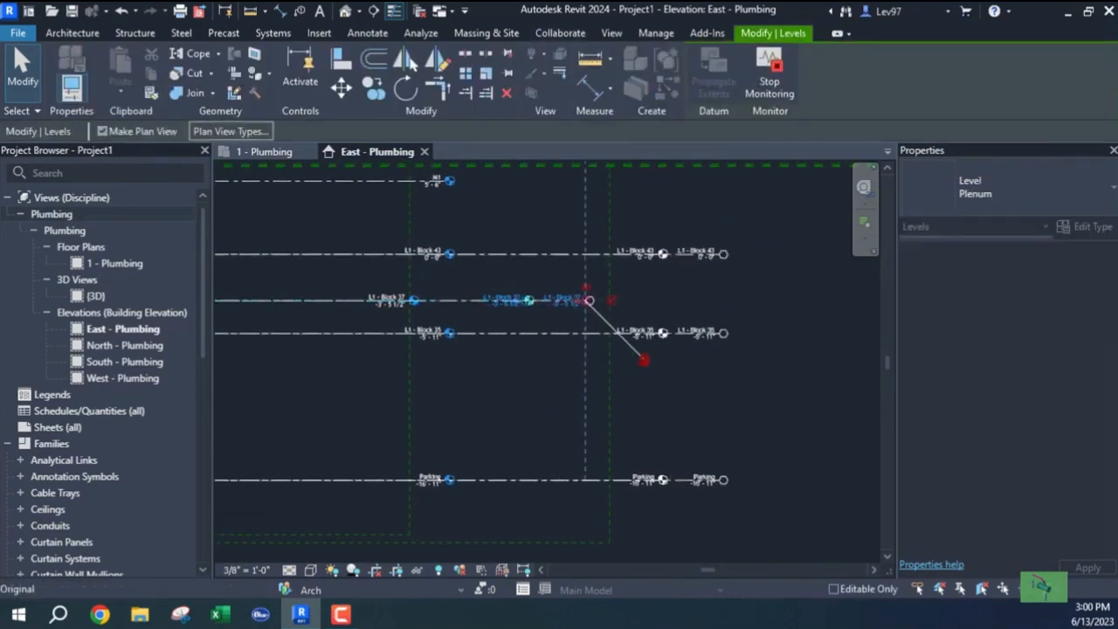
pyautogui.click(521, 353)
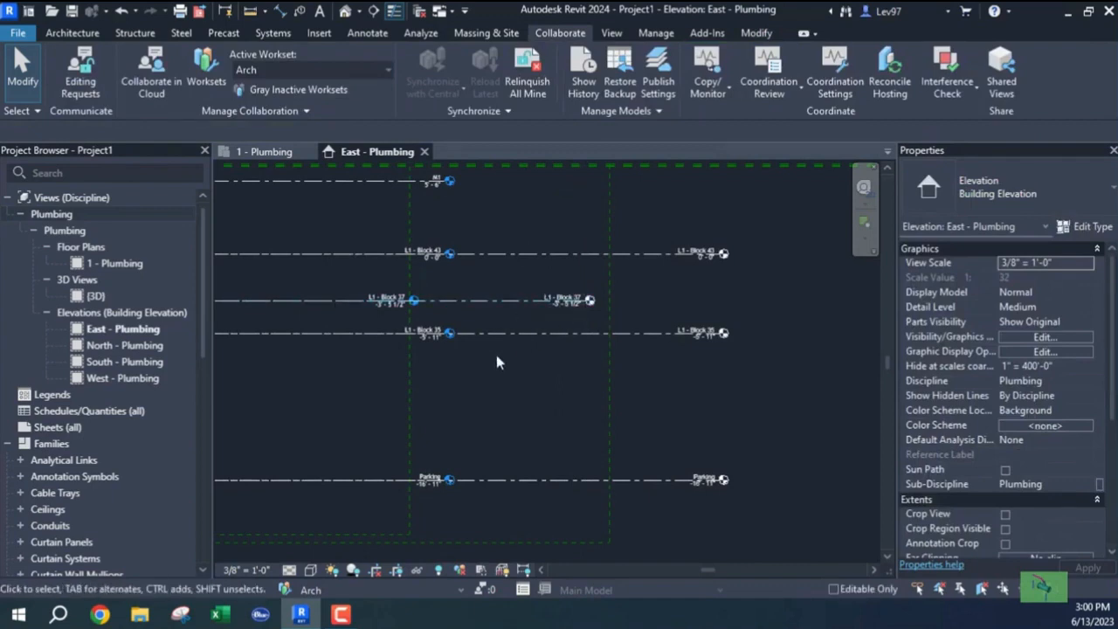
pyautogui.scroll(-2, 516, 418)
pyautogui.moveTo(515, 417); pyautogui.dragTo(677, 346, button='middle')
pyautogui.scroll(3, 521, 328)
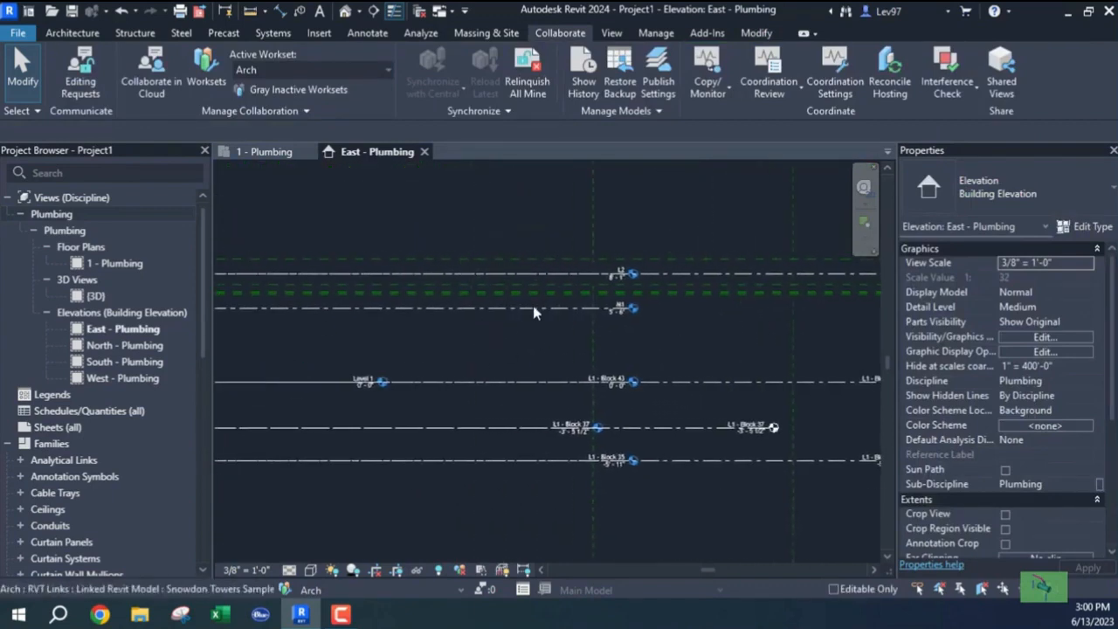
# Copy the linked model's M1 level (5'-6") into the project with Copy/Monitor.
pyautogui.click(695, 97)
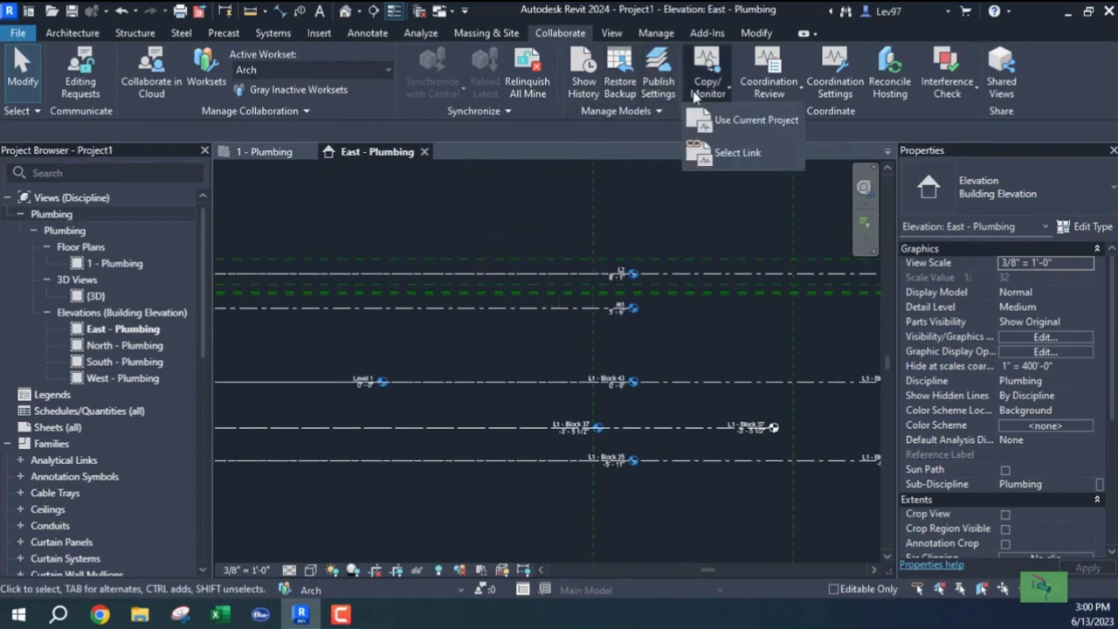
pyautogui.click(732, 154)
pyautogui.click(527, 315)
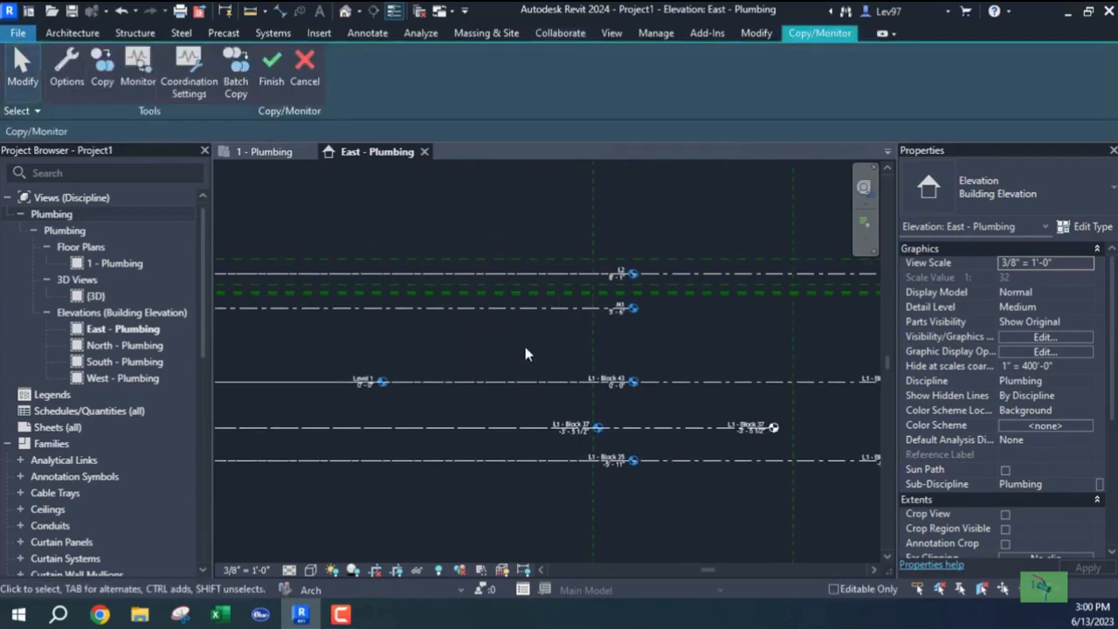
pyautogui.click(103, 71)
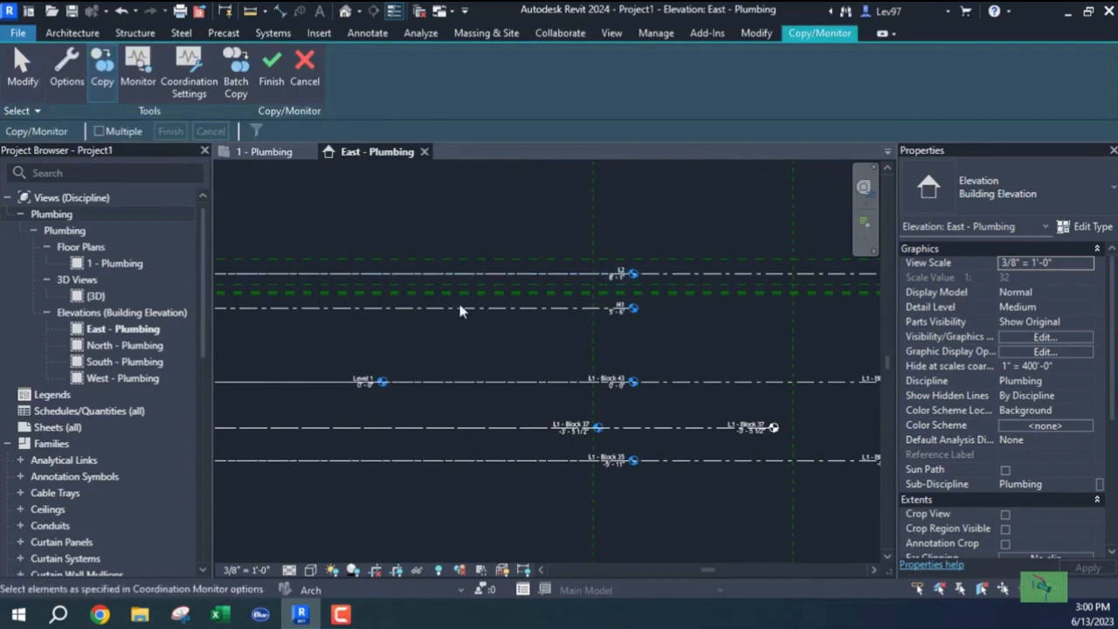
pyautogui.click(534, 307)
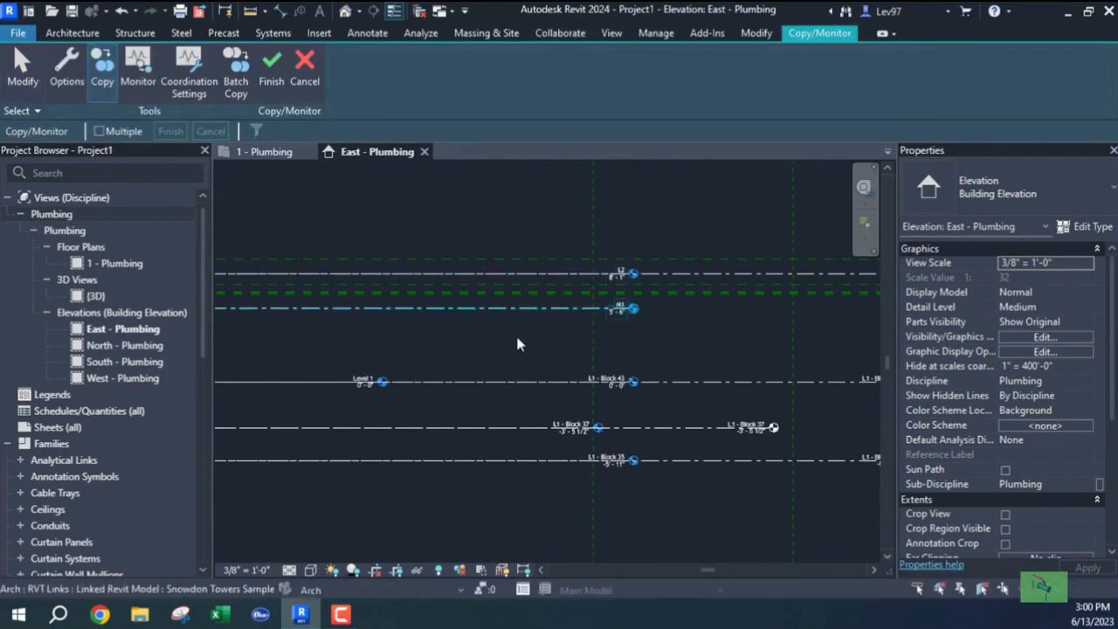
pyautogui.click(270, 70)
pyautogui.click(774, 88)
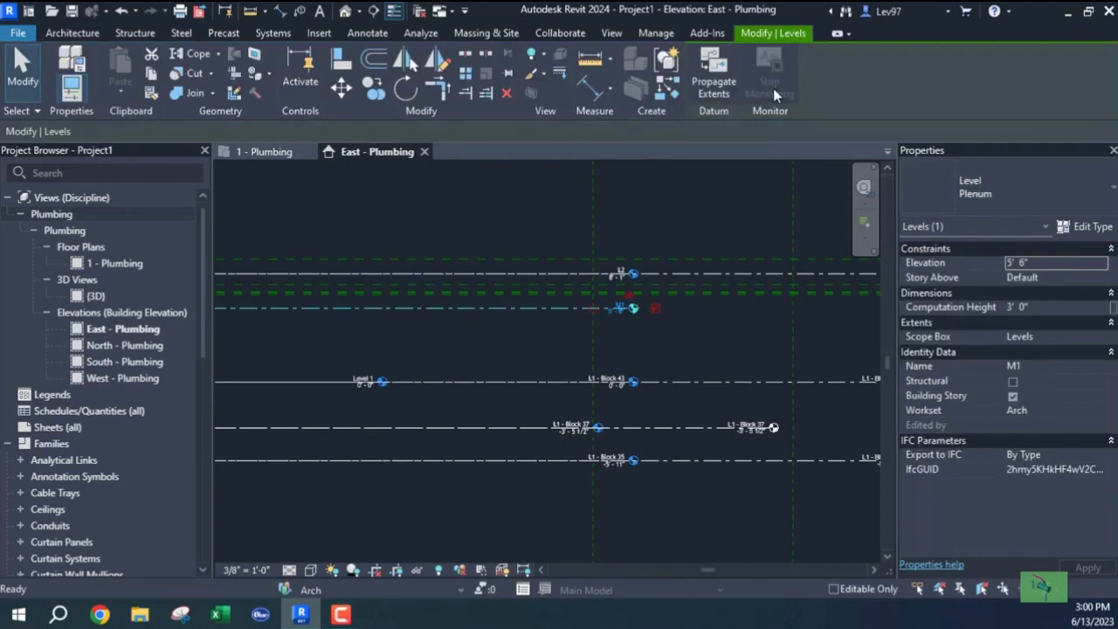
pyautogui.press('Escape')
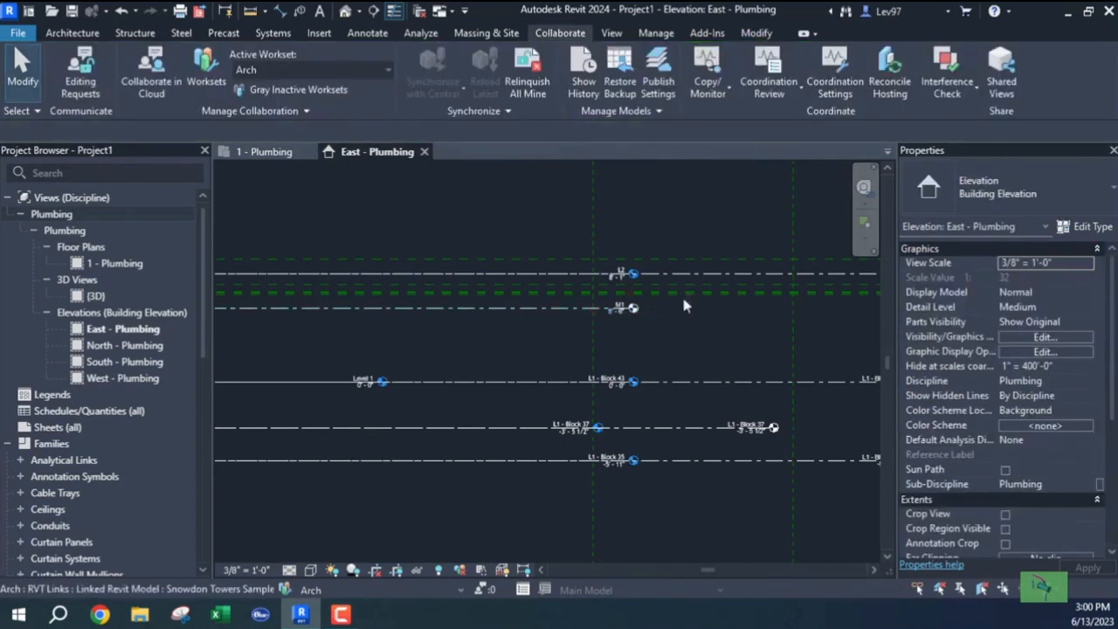
# Drag the copied M1 level's end further to the right.
pyautogui.click(626, 309)
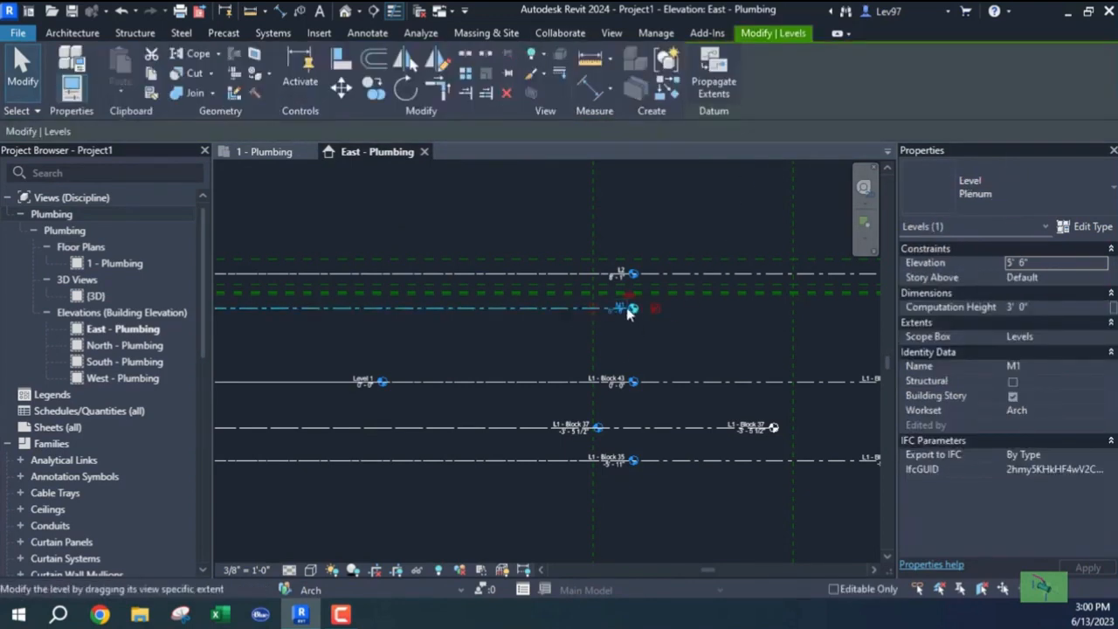
pyautogui.scroll(3, 633, 316)
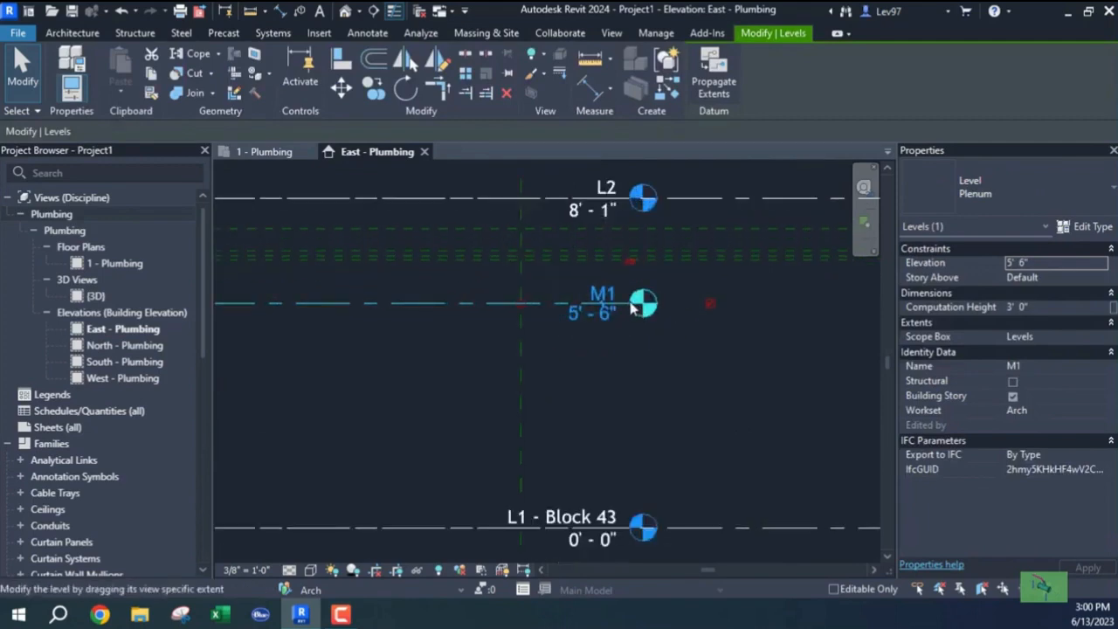
pyautogui.moveTo(631, 304); pyautogui.dragTo(863, 304)
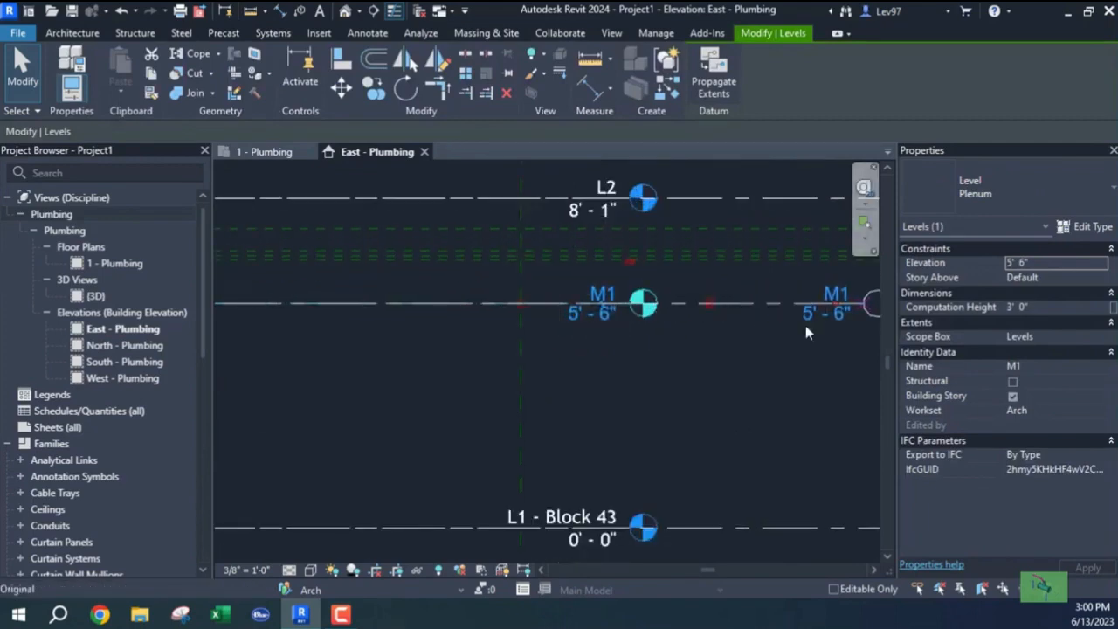
pyautogui.click(737, 370)
pyautogui.scroll(-4, 737, 369)
pyautogui.moveTo(724, 399); pyautogui.dragTo(705, 305, button='middle')
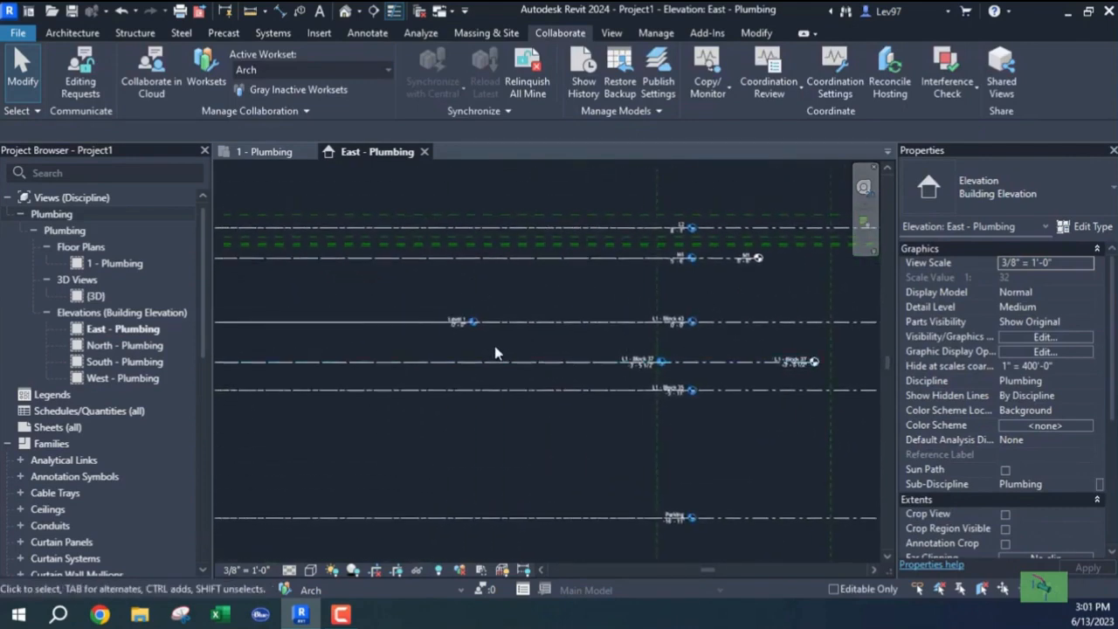
# Pan and zoom the East - Plumbing elevation to review the copied levels up through Parapet 2 at 70'-10".
pyautogui.moveTo(529, 344); pyautogui.dragTo(561, 347, button='middle')
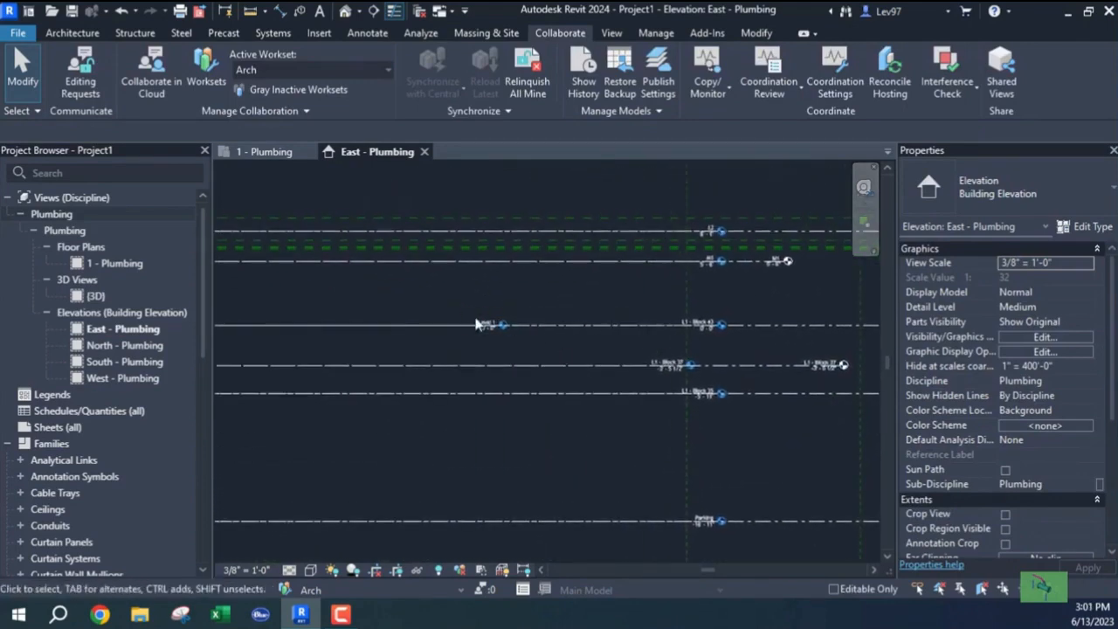
pyautogui.scroll(2, 476, 320)
pyautogui.scroll(-4, 504, 355)
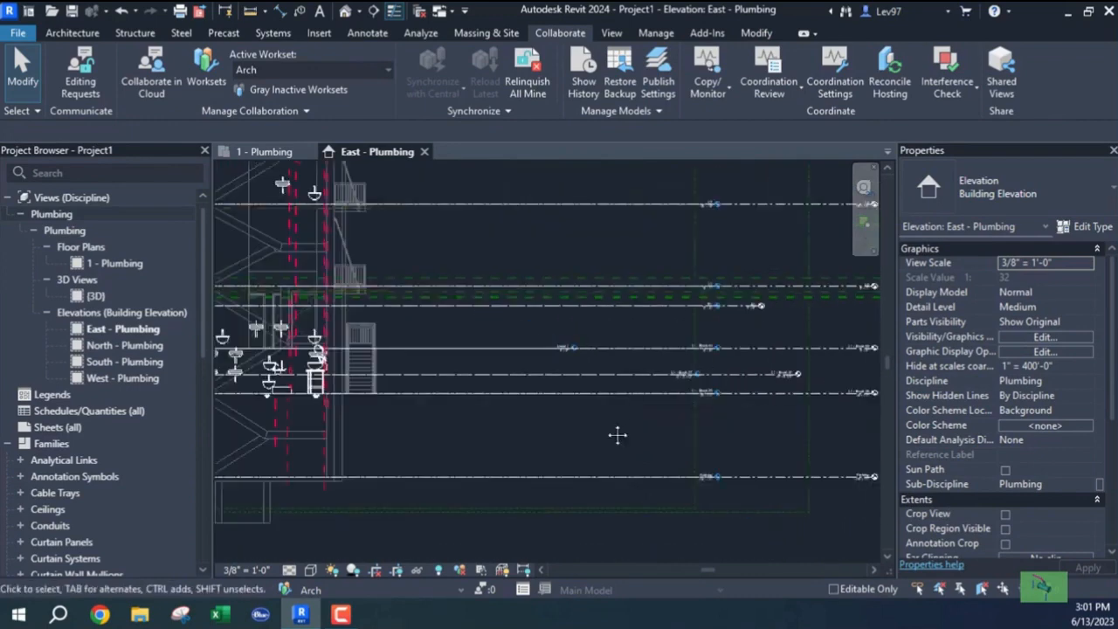
pyautogui.moveTo(541, 352); pyautogui.dragTo(521, 534, button='middle')
pyautogui.moveTo(504, 375); pyautogui.dragTo(518, 574, button='middle')
pyautogui.scroll(5, 597, 310)
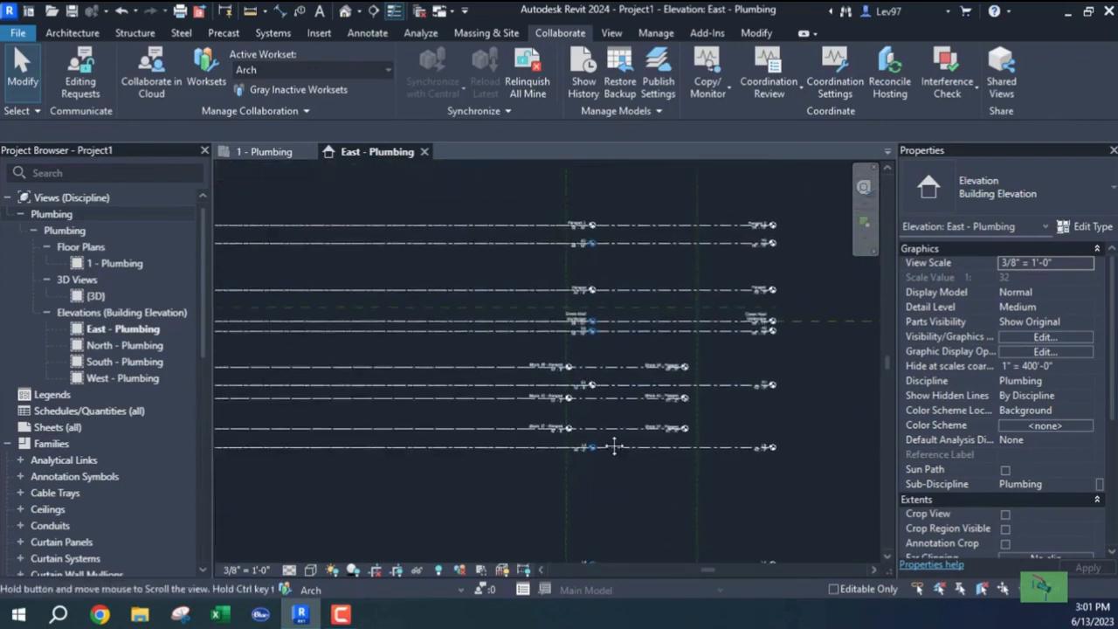
pyautogui.scroll(2, 555, 380)
pyautogui.scroll(-3, 601, 386)
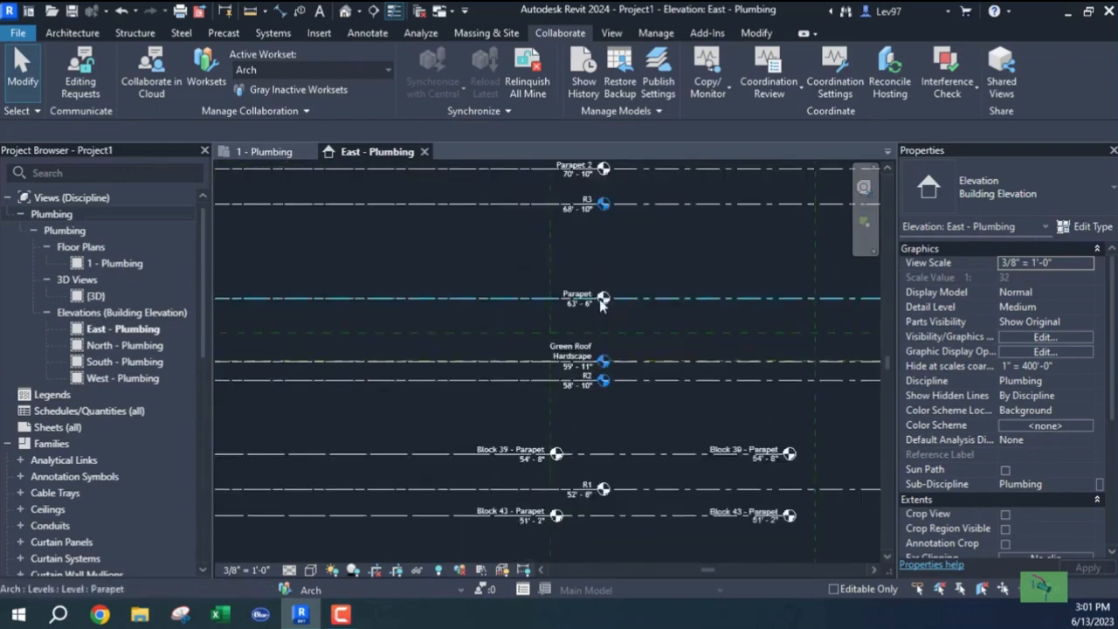
pyautogui.moveTo(598, 307); pyautogui.dragTo(391, 400, button='middle')
pyautogui.scroll(-4, 437, 366)
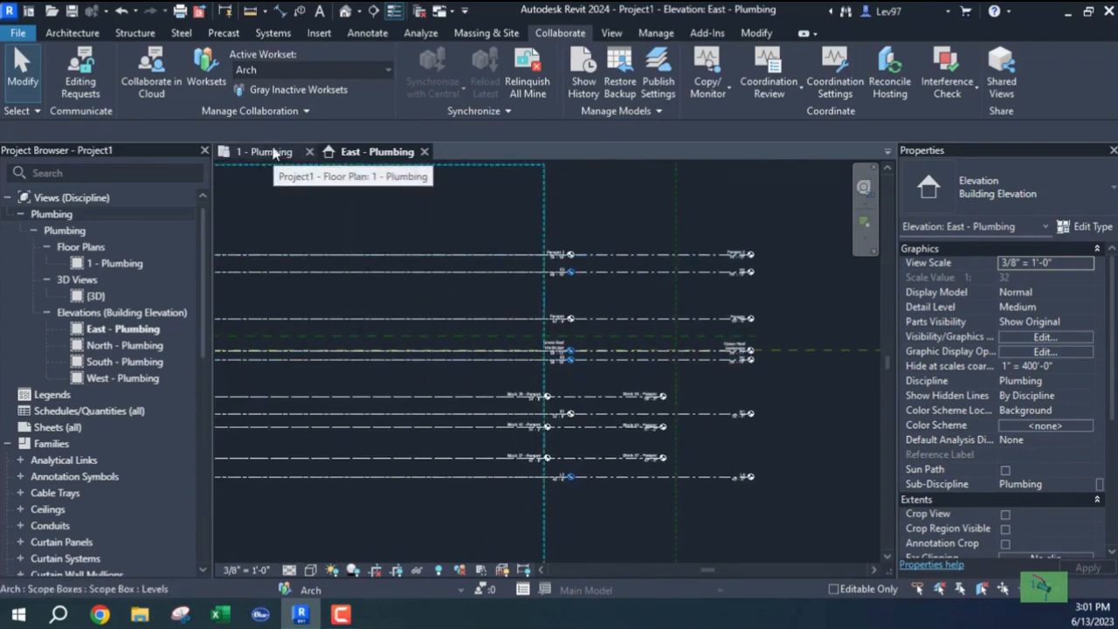
pyautogui.click(613, 33)
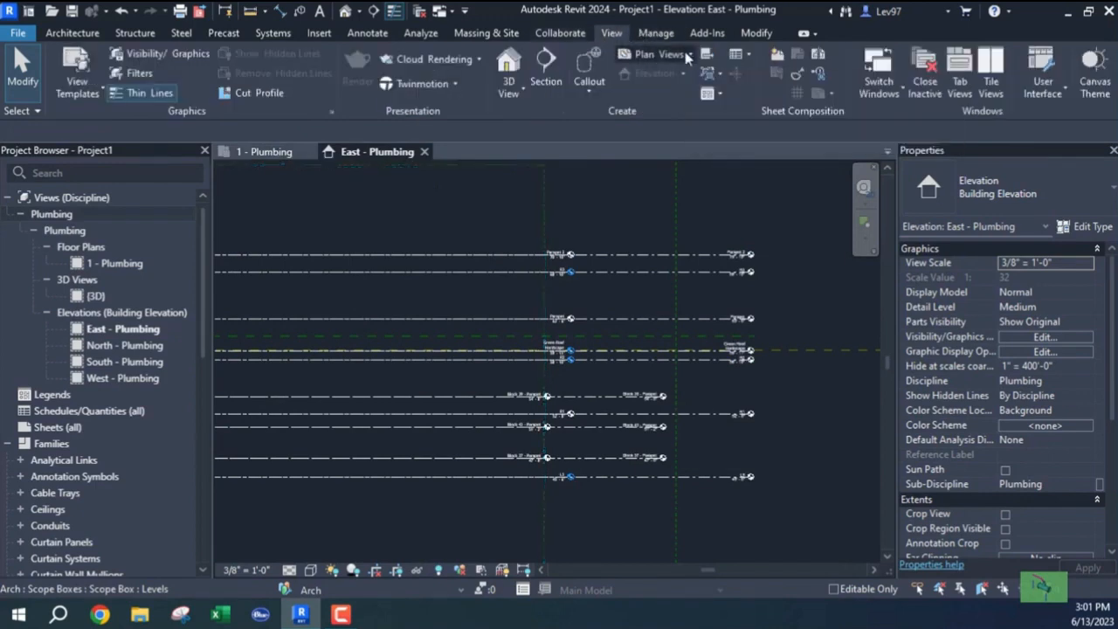
# Open the New Floor Plan dialog, toggling 'Do not duplicate existing views' off and on and checking the Type list.
pyautogui.click(685, 51)
pyautogui.click(668, 84)
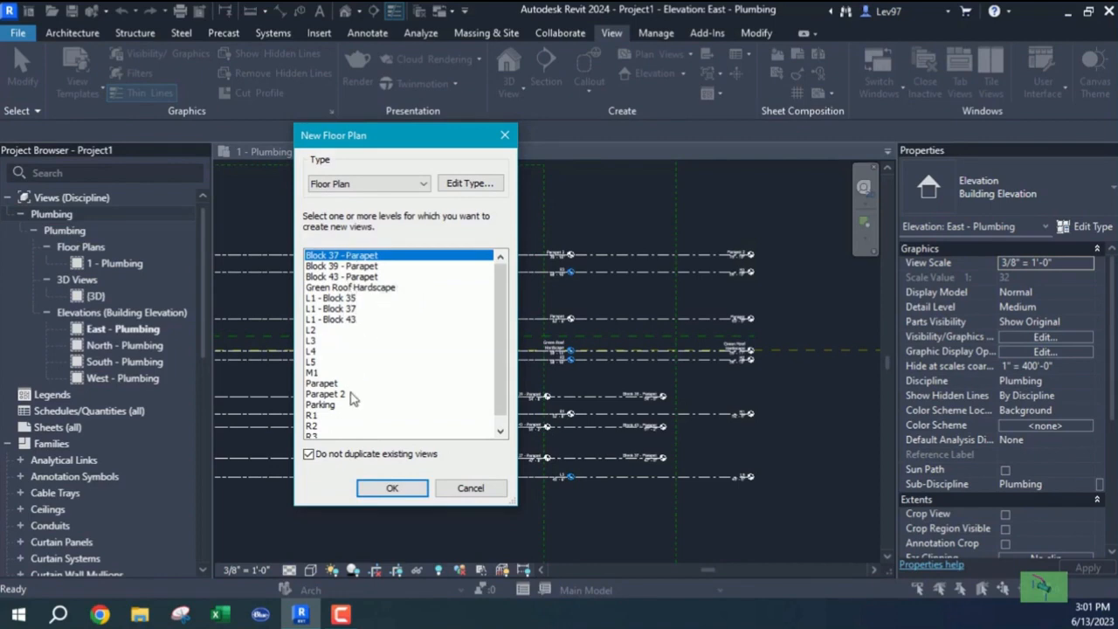
pyautogui.click(309, 454)
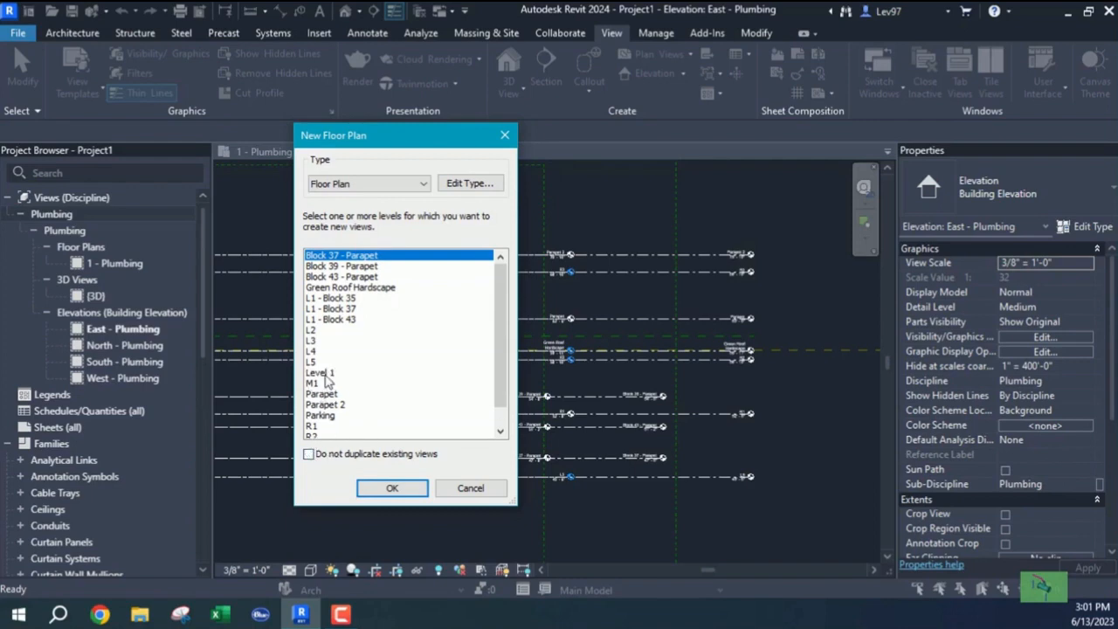
pyautogui.click(308, 454)
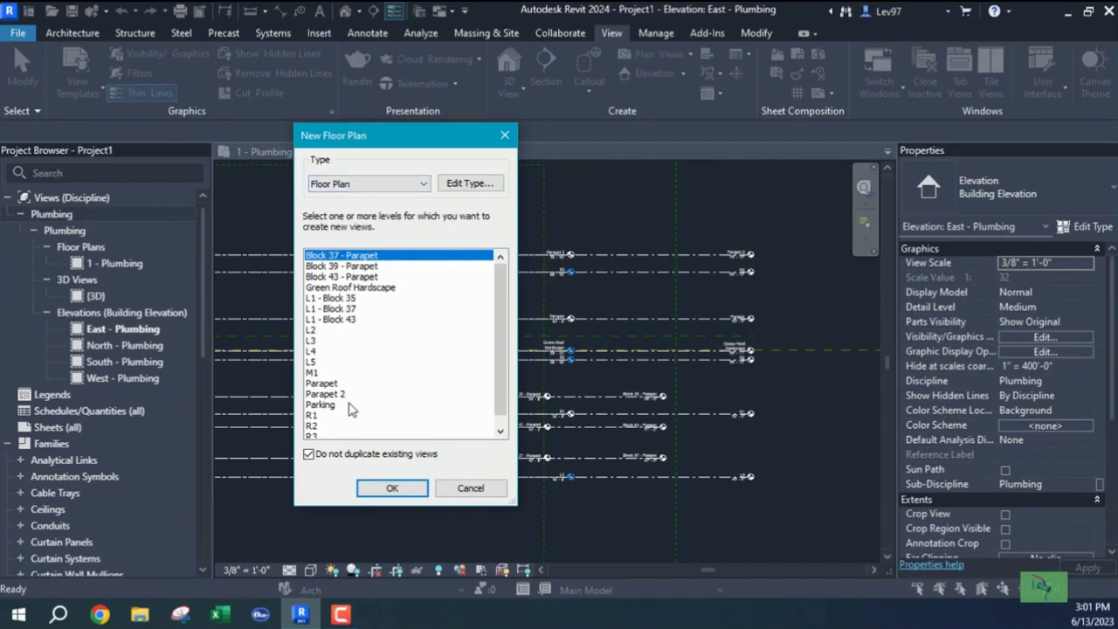
pyautogui.click(398, 187)
pyautogui.click(397, 192)
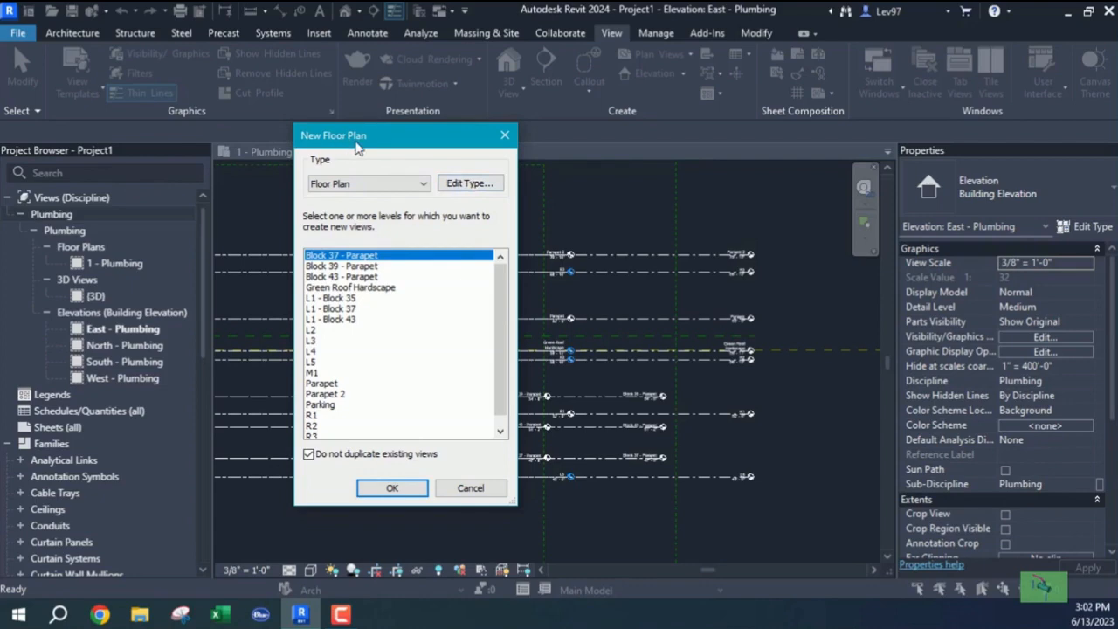
# In the floor plan type properties, pick Architectural Plan as the view template for new views.
pyautogui.click(469, 185)
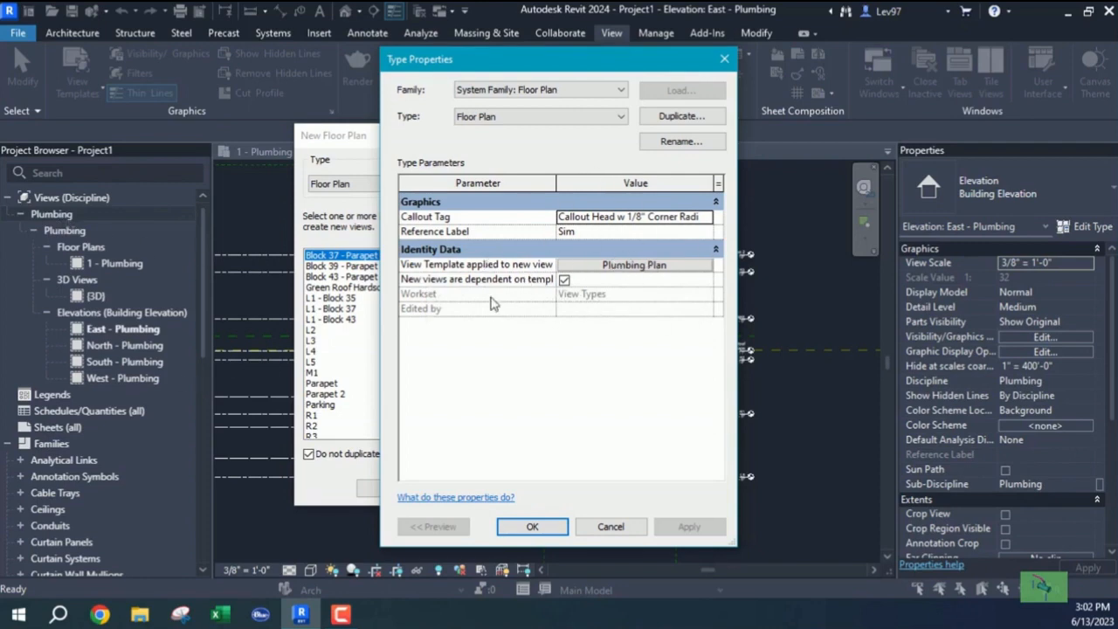
pyautogui.click(645, 266)
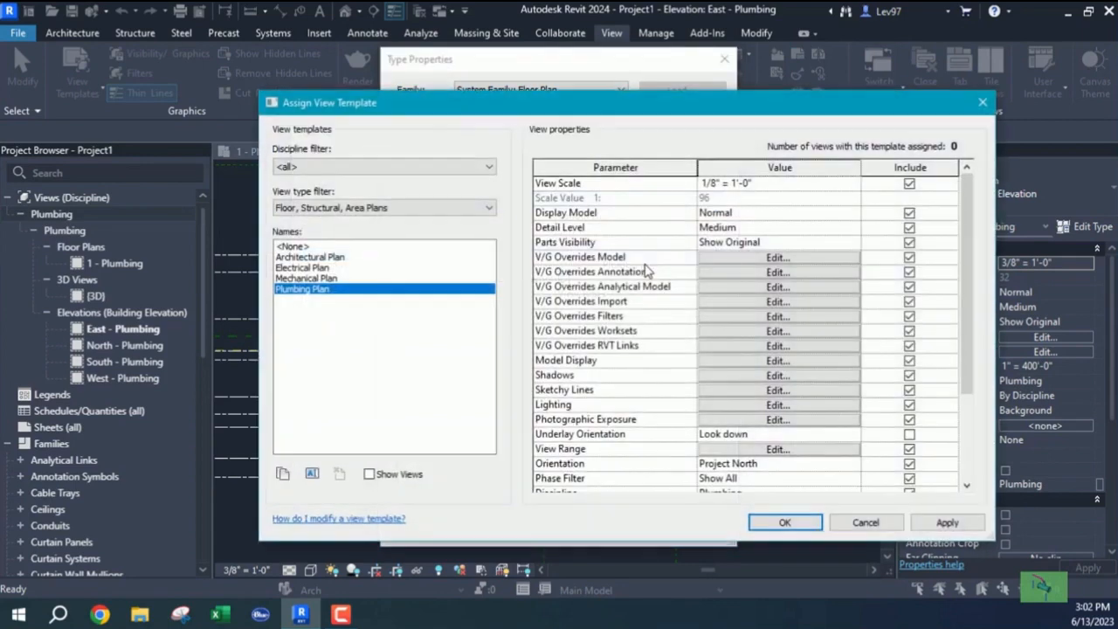
pyautogui.click(307, 257)
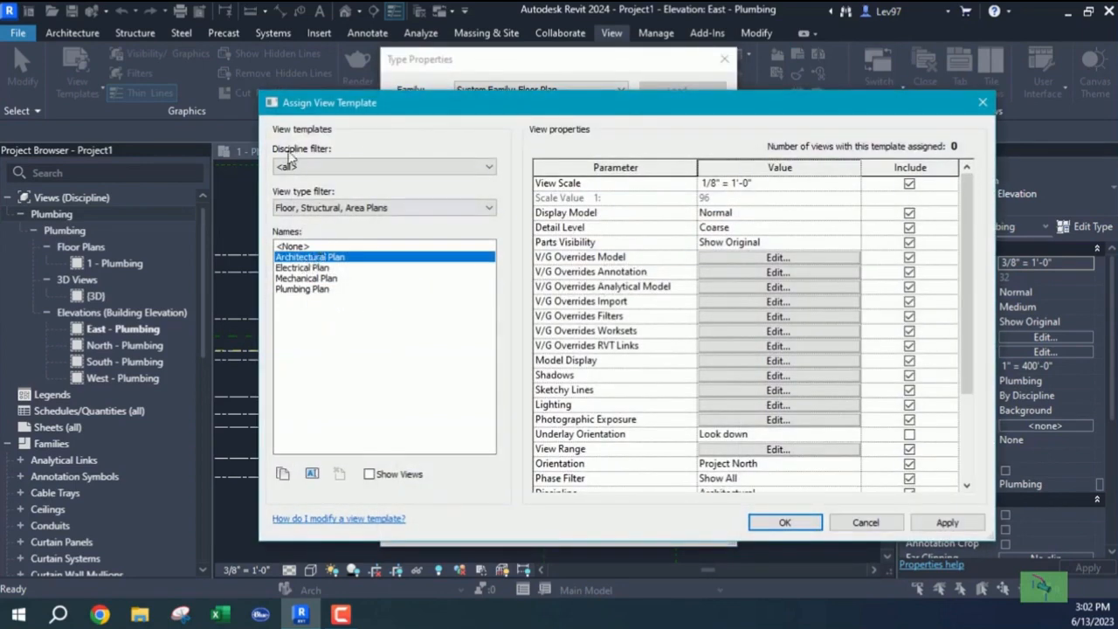
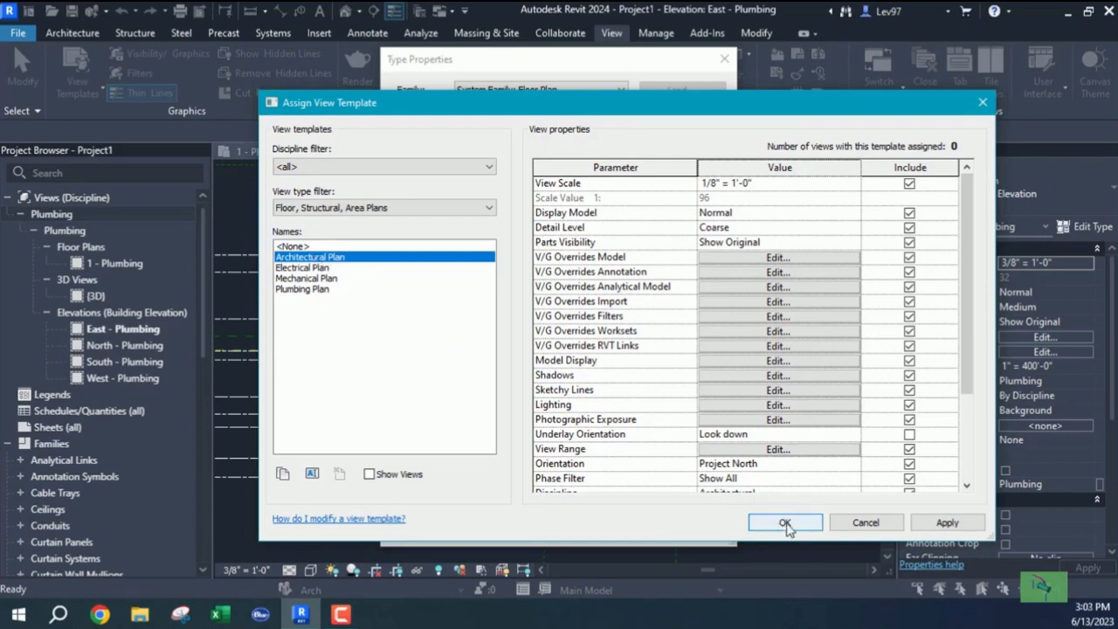
# Accept the Architectural Plan template and create the Block 37 - Parapet floor plan.
pyautogui.click(785, 523)
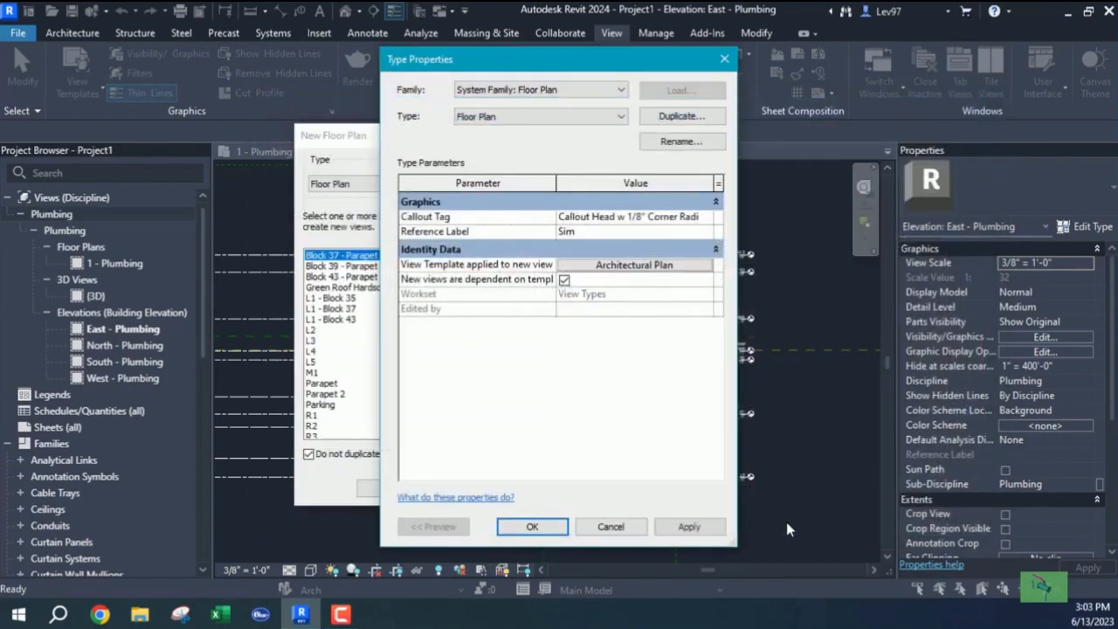
pyautogui.click(533, 527)
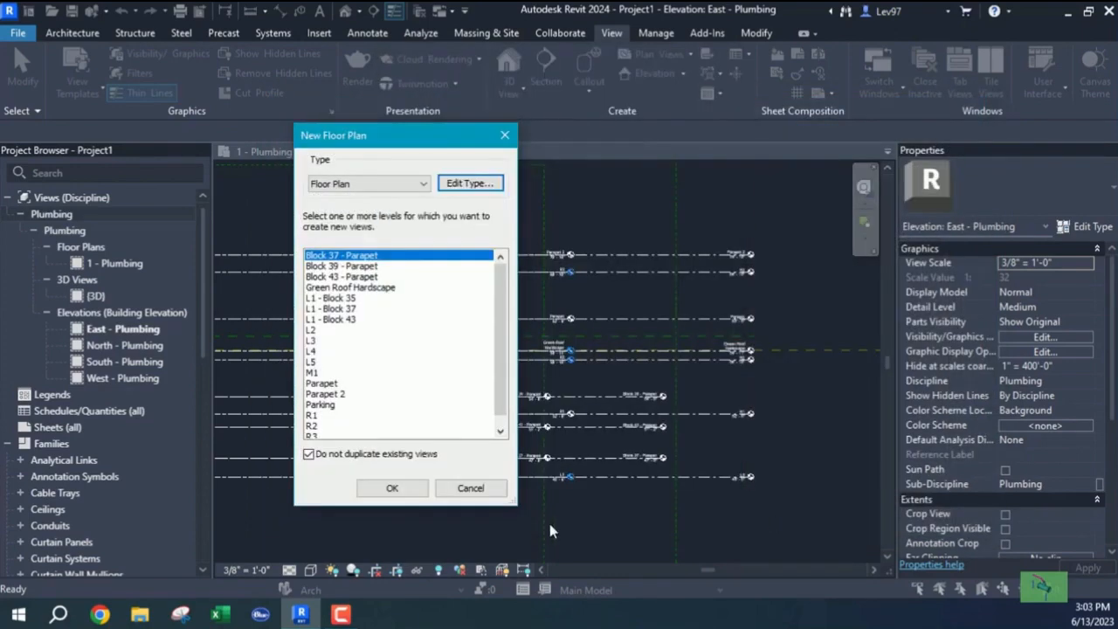
pyautogui.click(309, 454)
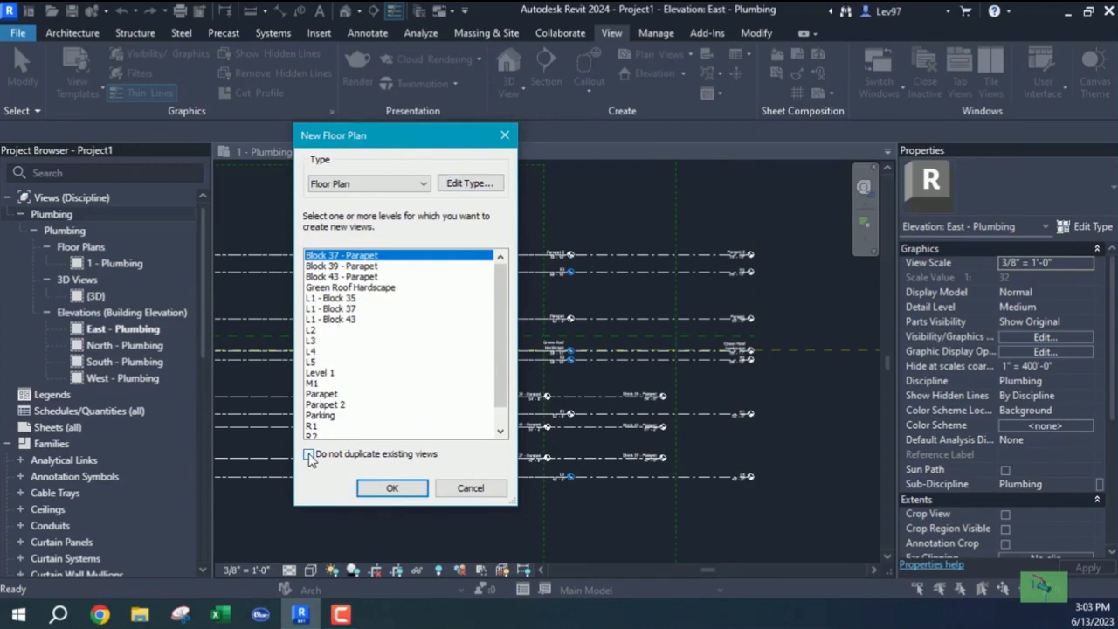
pyautogui.click(309, 454)
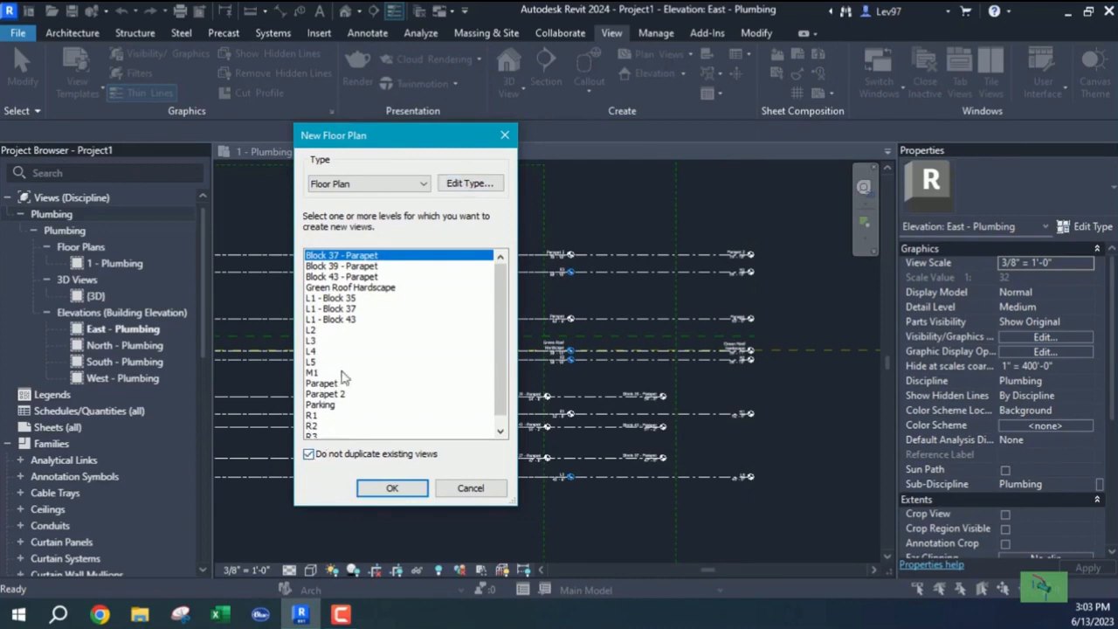
pyautogui.scroll(-1, 387, 350)
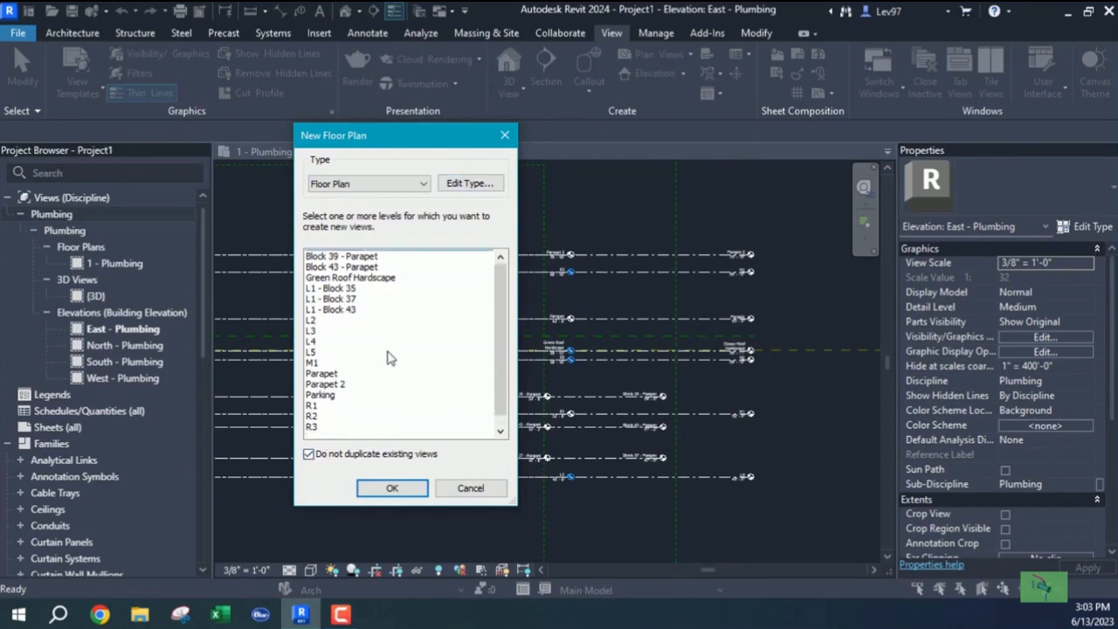
pyautogui.scroll(1, 390, 358)
pyautogui.click(308, 454)
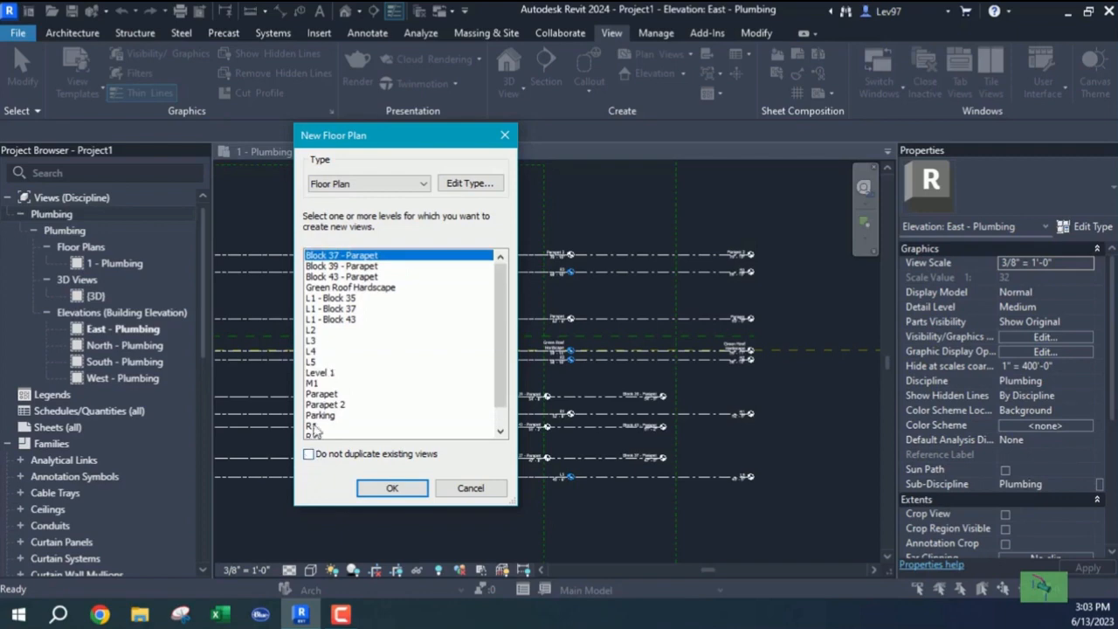
pyautogui.click(308, 455)
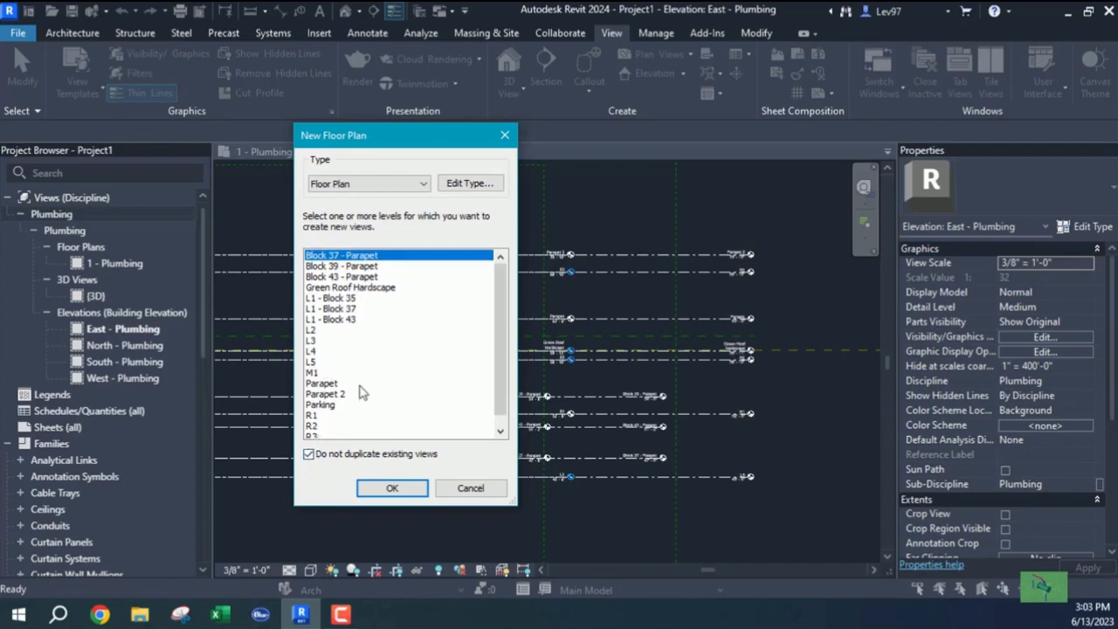
pyautogui.click(393, 488)
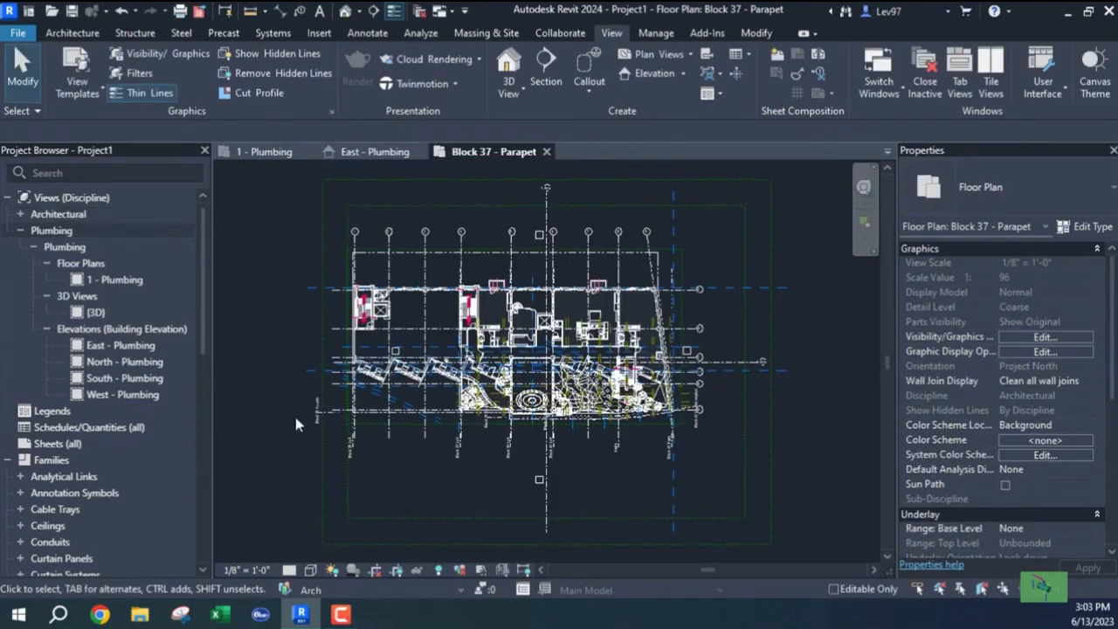
# Locate Block 37 - Parapet under Architectural > ??? > Floor Plans, then close that view.
pyautogui.click(21, 215)
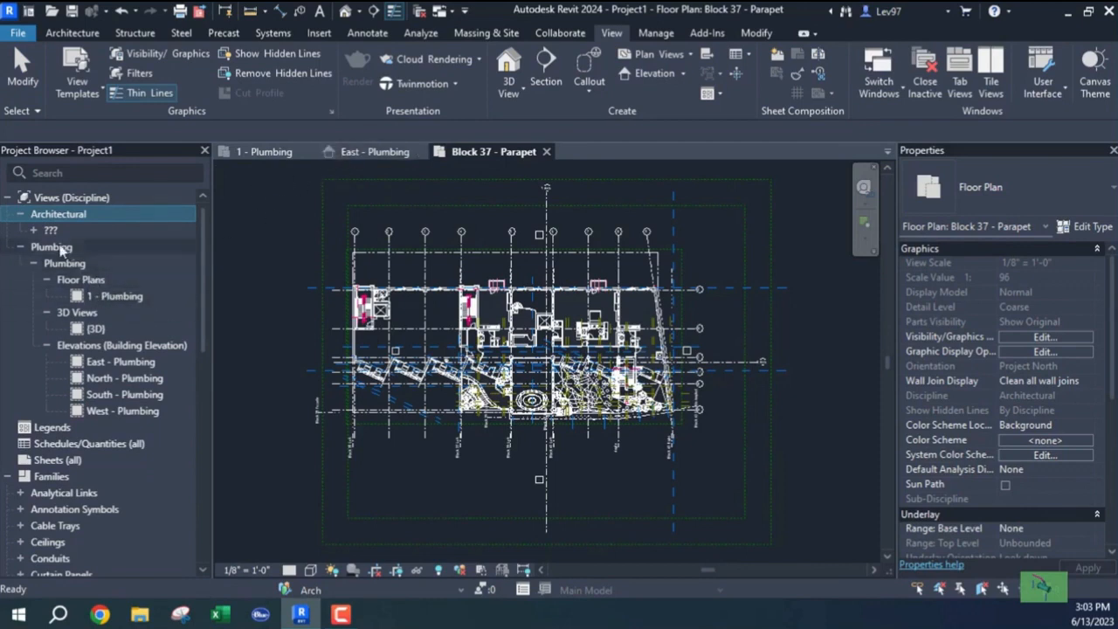
pyautogui.click(34, 231)
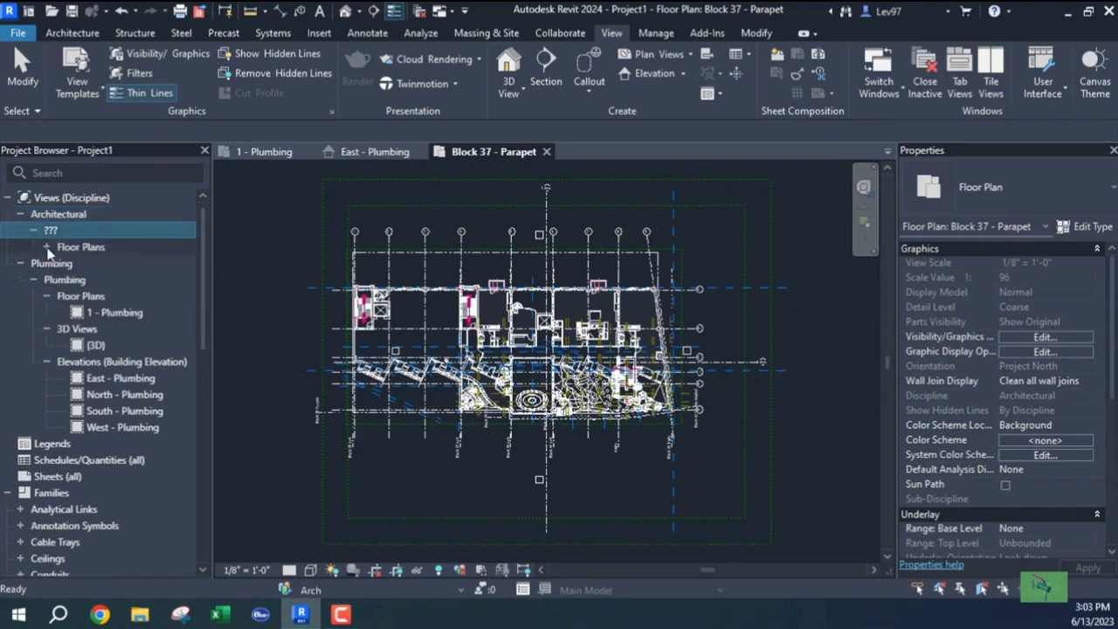
pyautogui.click(47, 248)
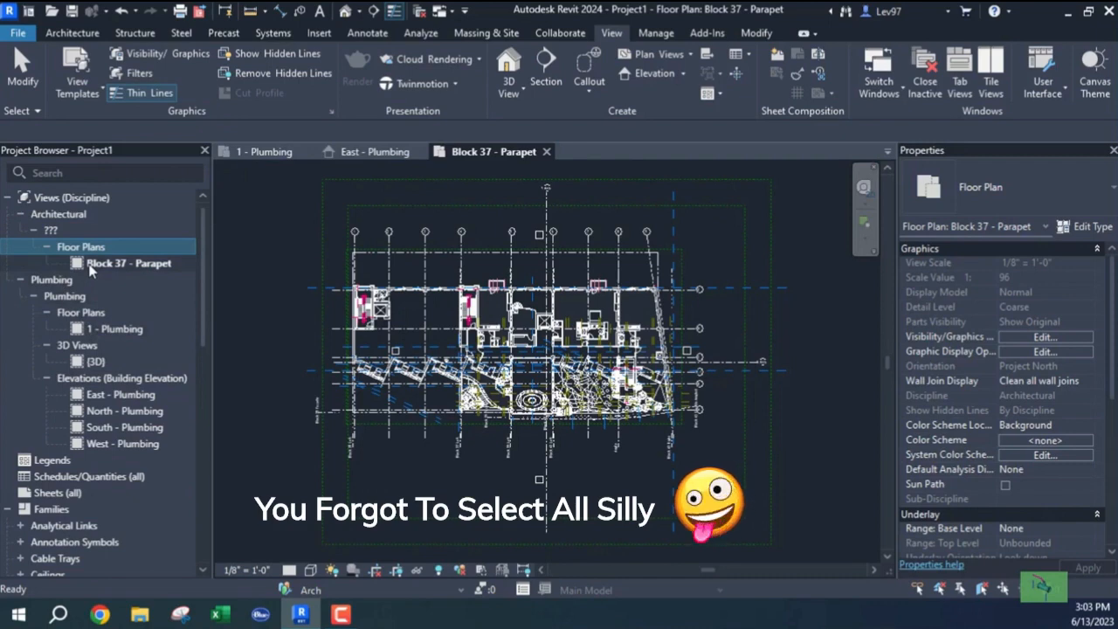
pyautogui.click(547, 152)
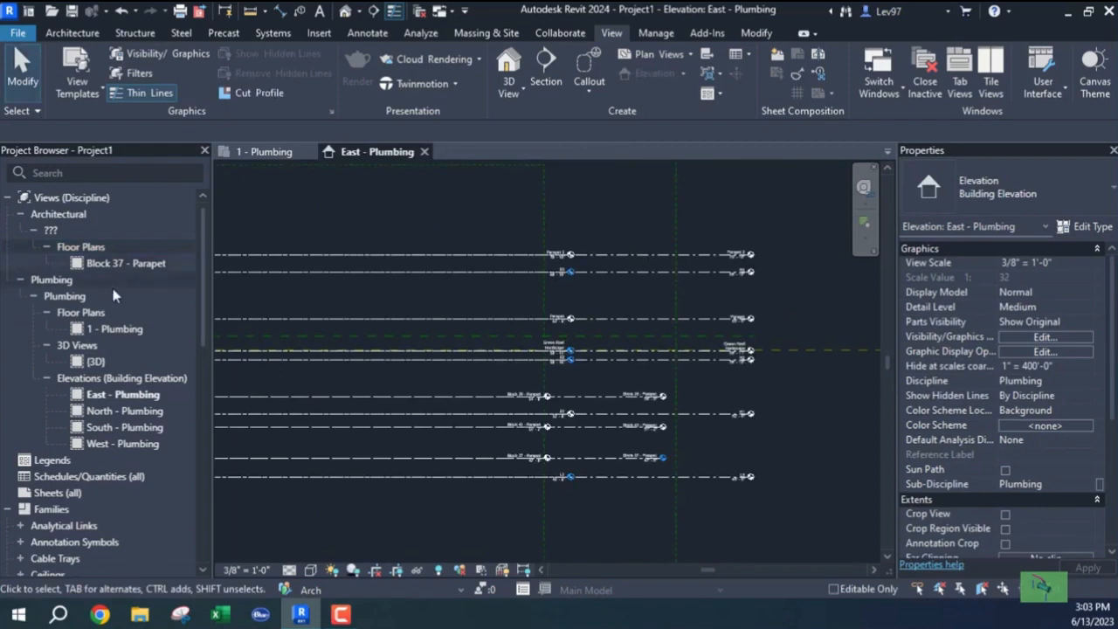
# Create architectural floor plans for all levels from Block 39 - Parapet through R3.
pyautogui.click(98, 264)
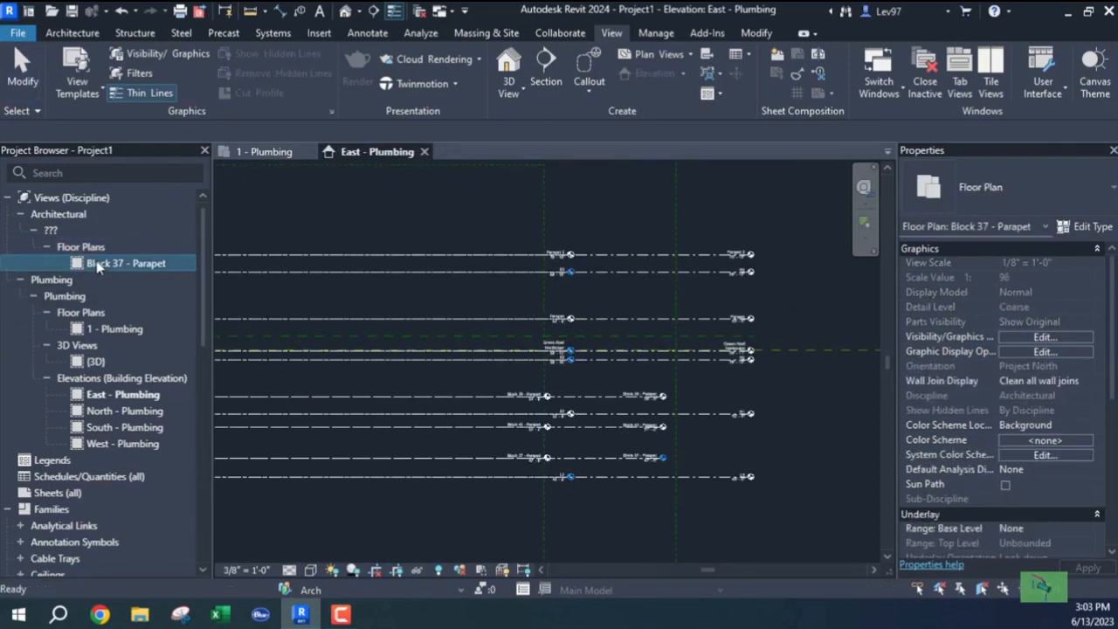
pyautogui.click(660, 54)
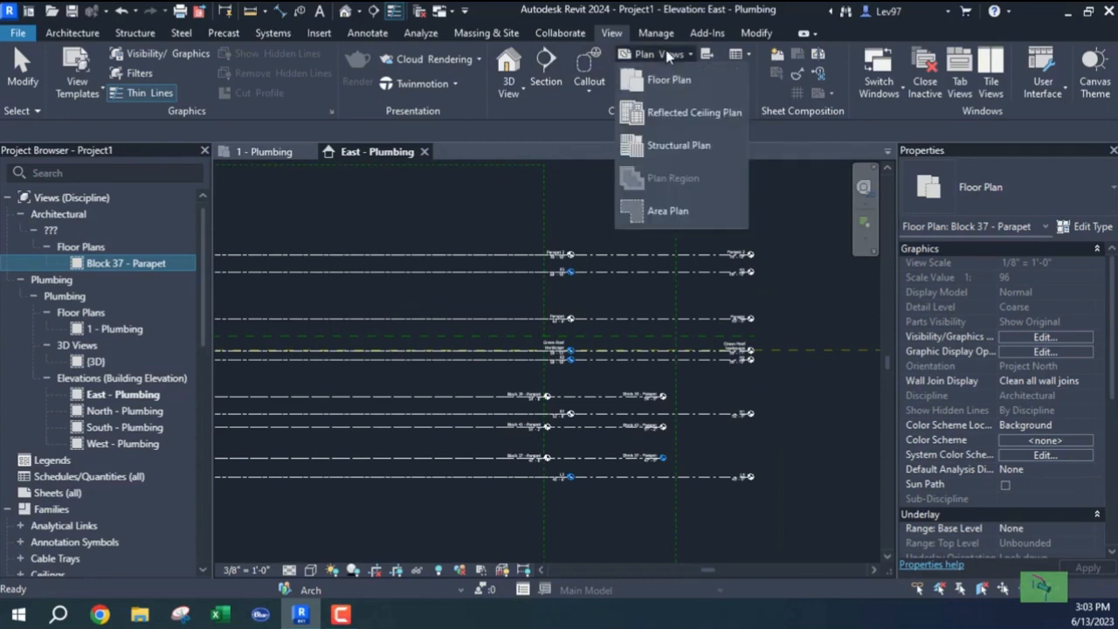
pyautogui.click(664, 80)
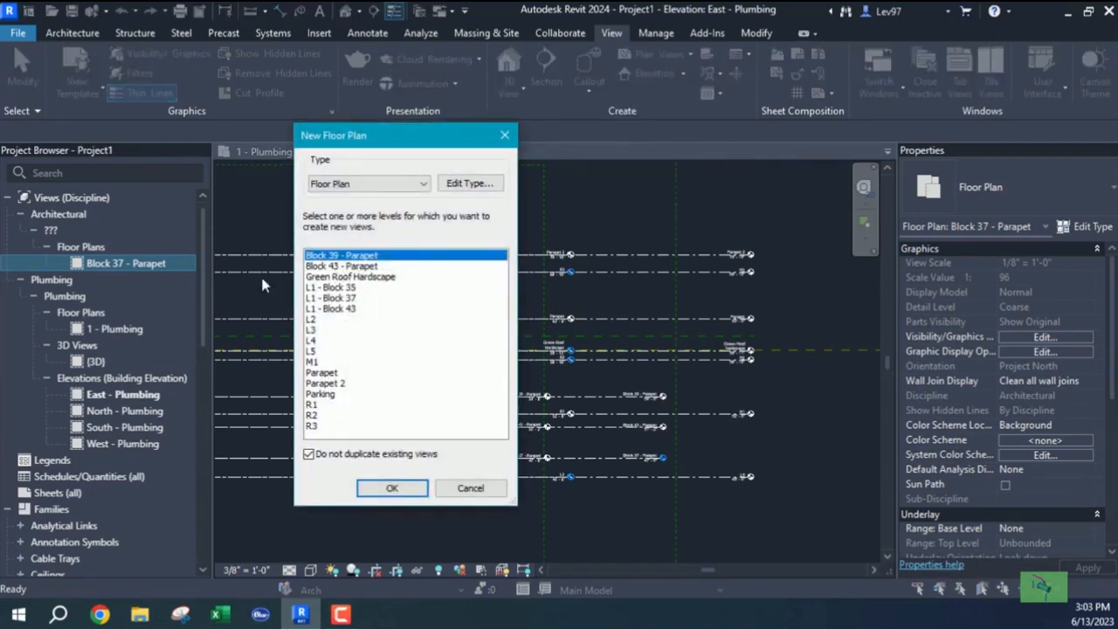
pyautogui.click(308, 459)
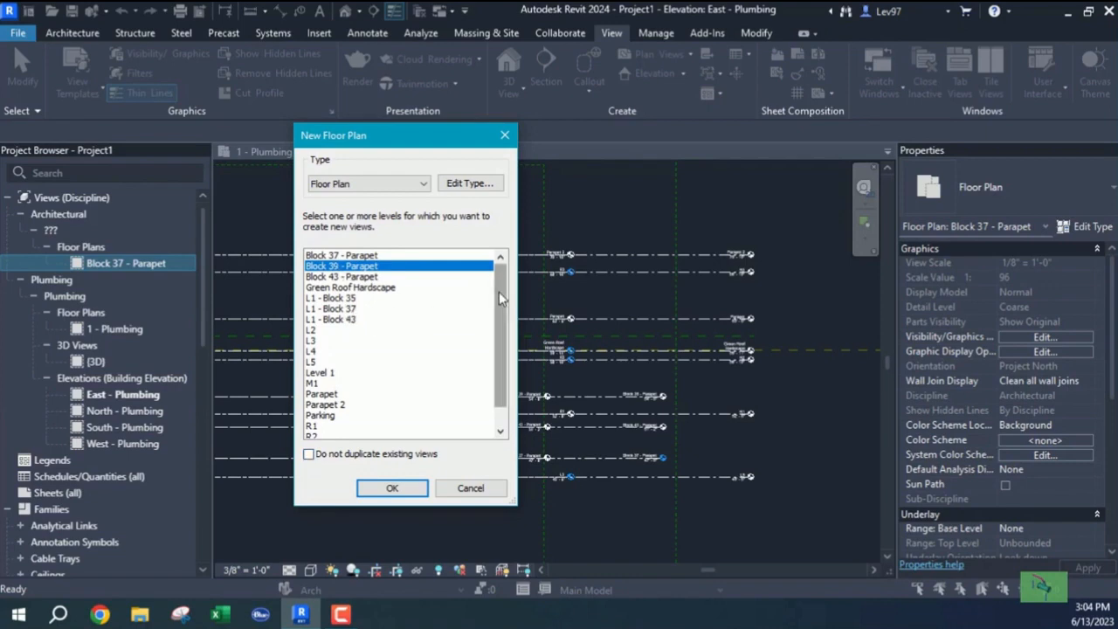
pyautogui.moveTo(499, 292); pyautogui.dragTo(495, 320)
pyautogui.click(309, 454)
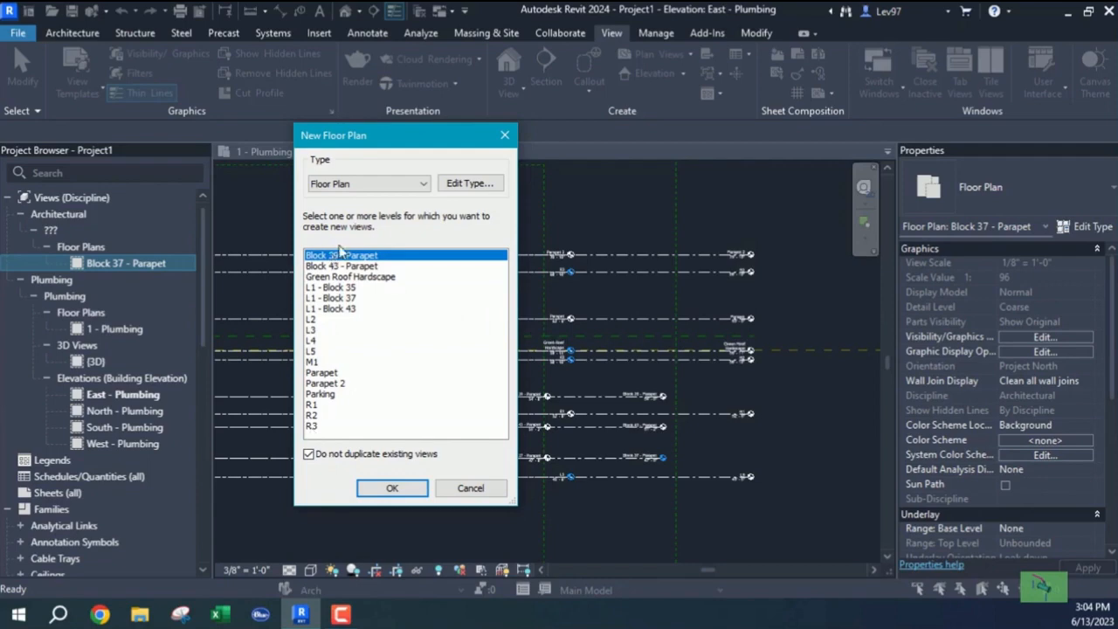
pyautogui.keyDown('shift'); pyautogui.click(315, 426); pyautogui.keyUp('shift')
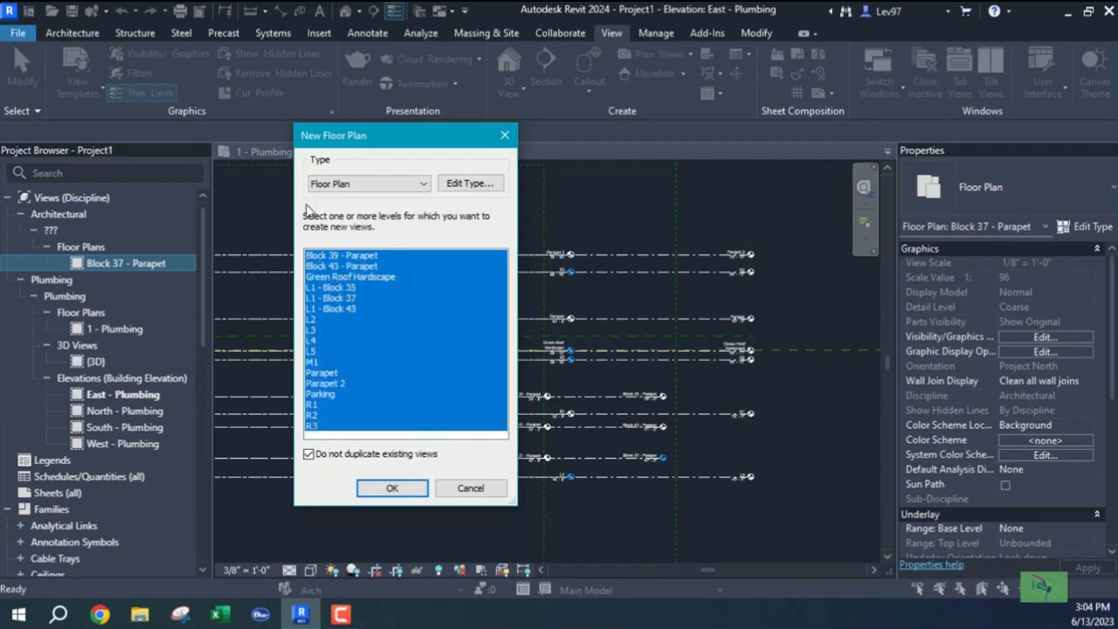
pyautogui.click(472, 183)
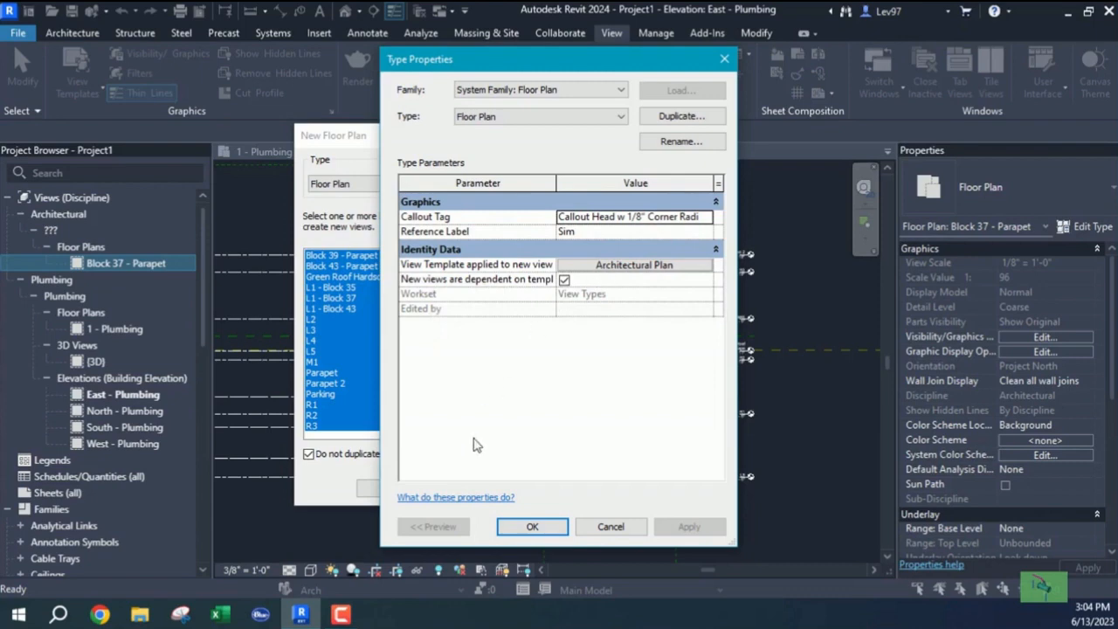
pyautogui.click(532, 527)
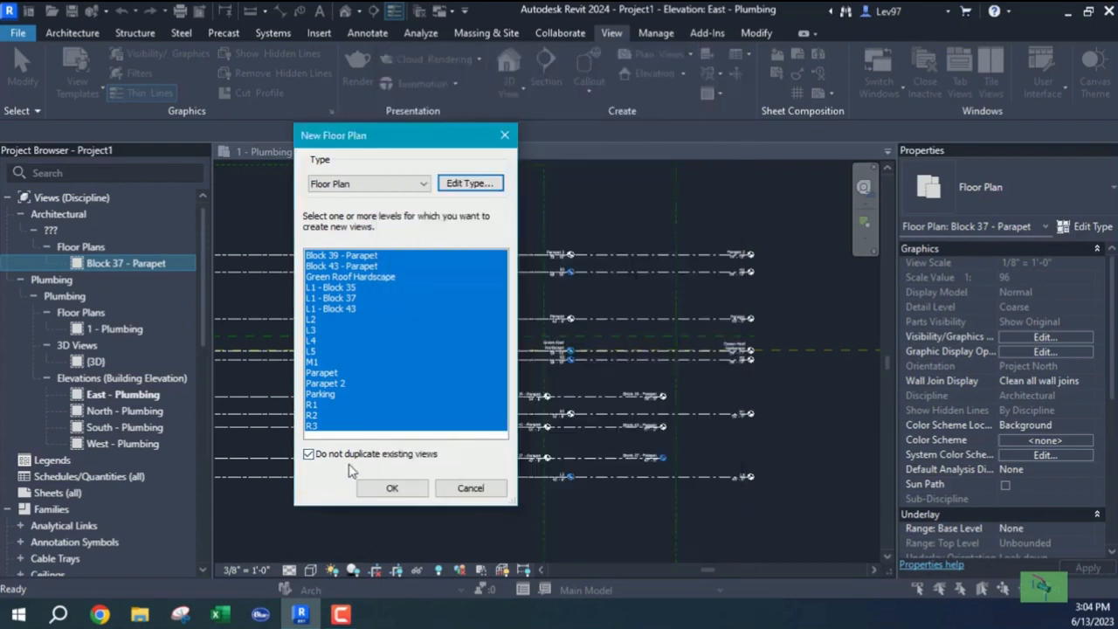
pyautogui.click(392, 488)
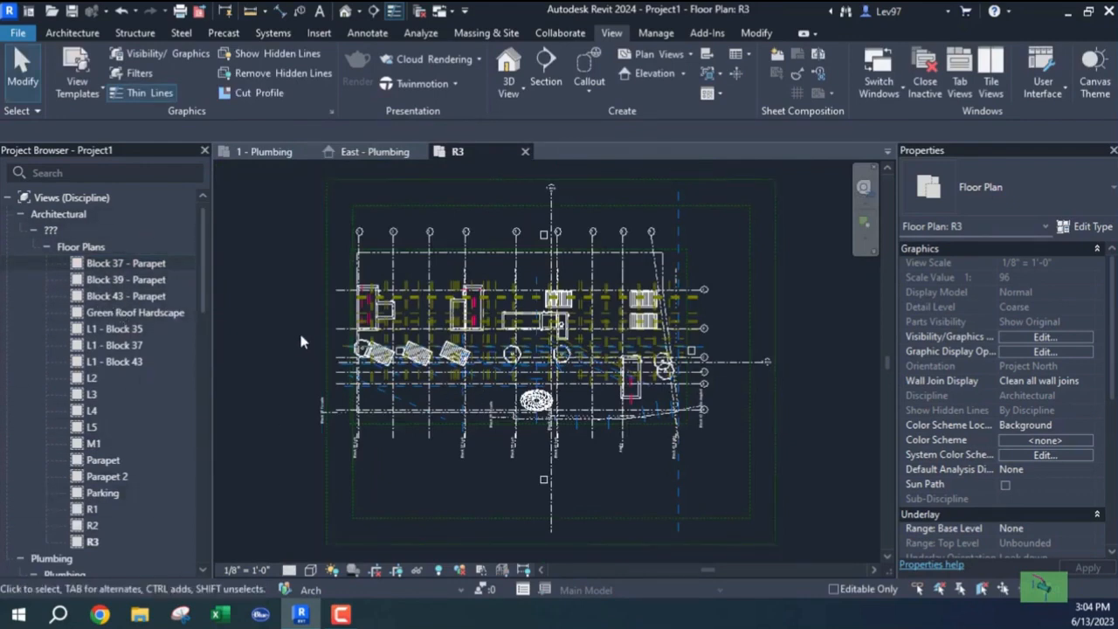
# Close the R3 floor plan and the East - Plumbing elevation views.
pyautogui.click(34, 230)
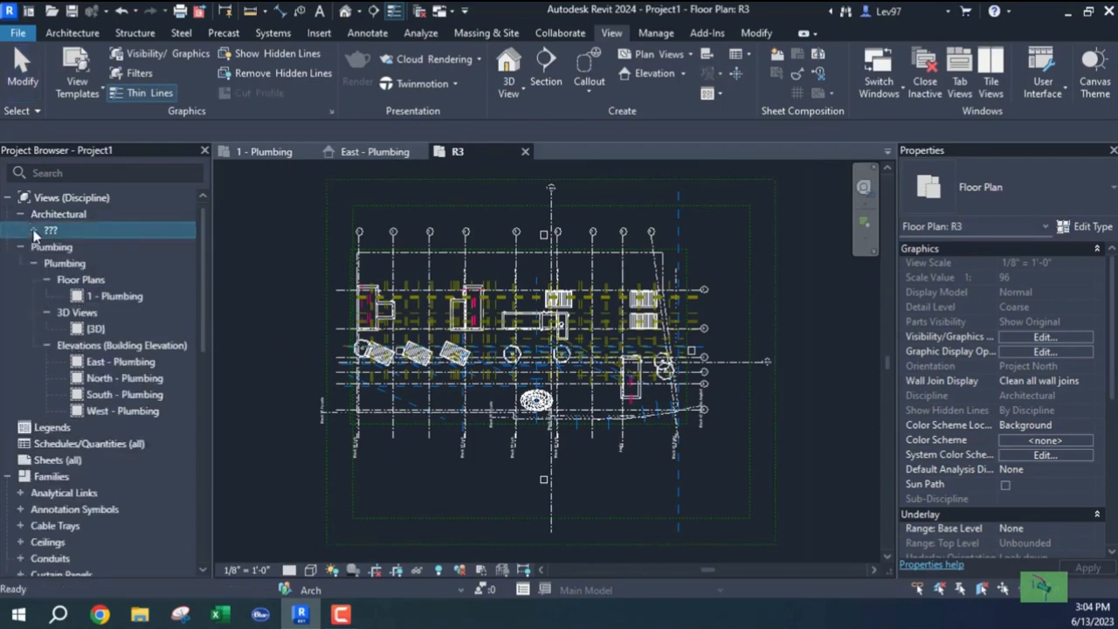
pyautogui.click(112, 297)
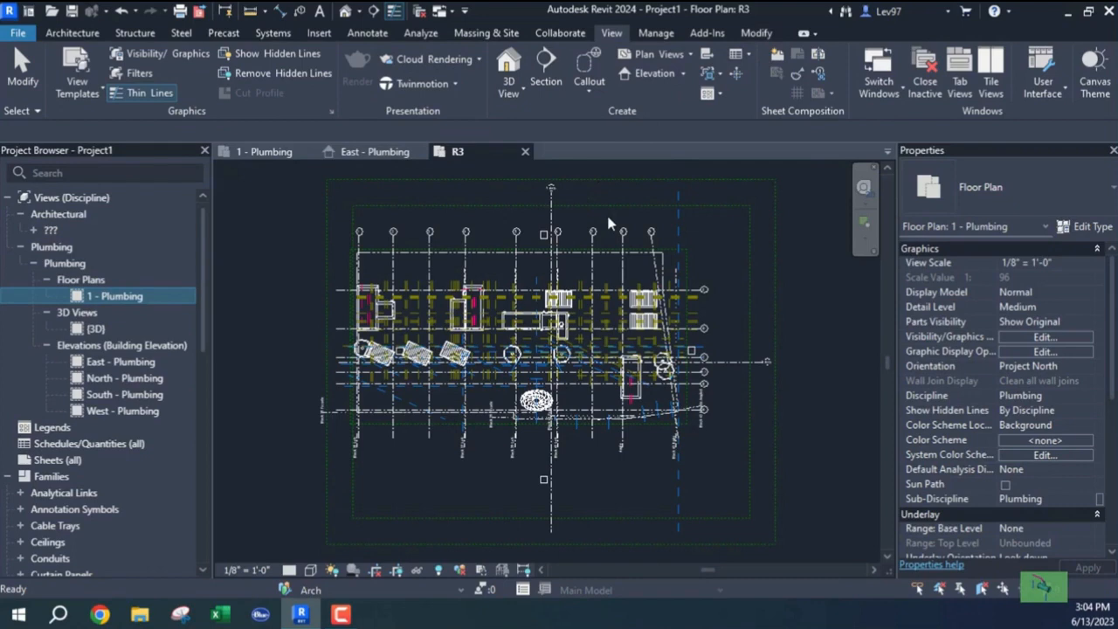
pyautogui.click(525, 151)
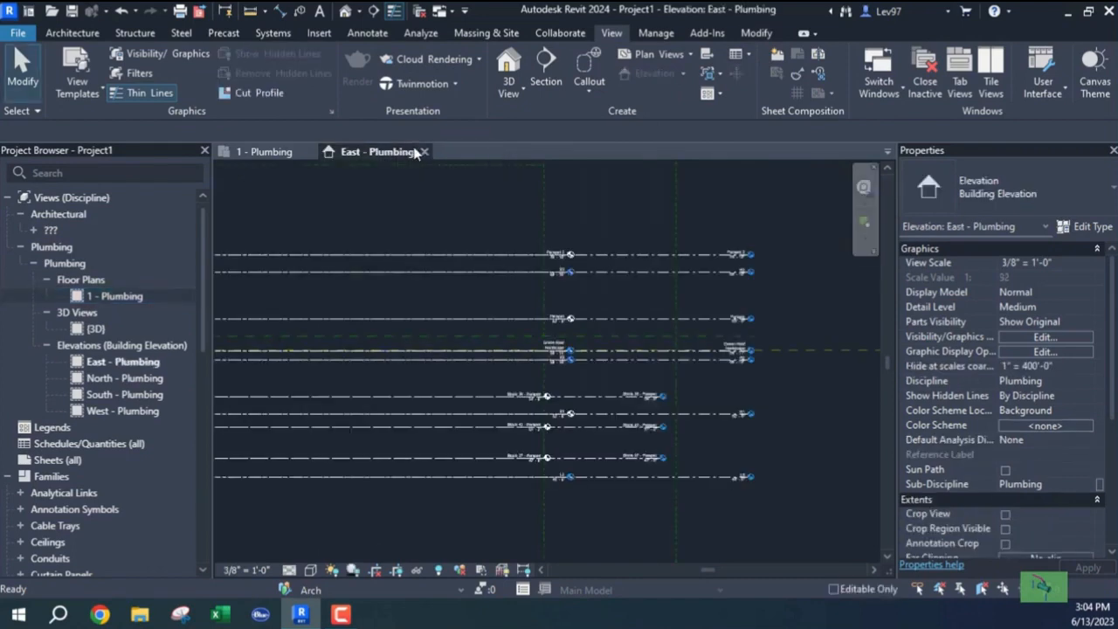
pyautogui.click(425, 152)
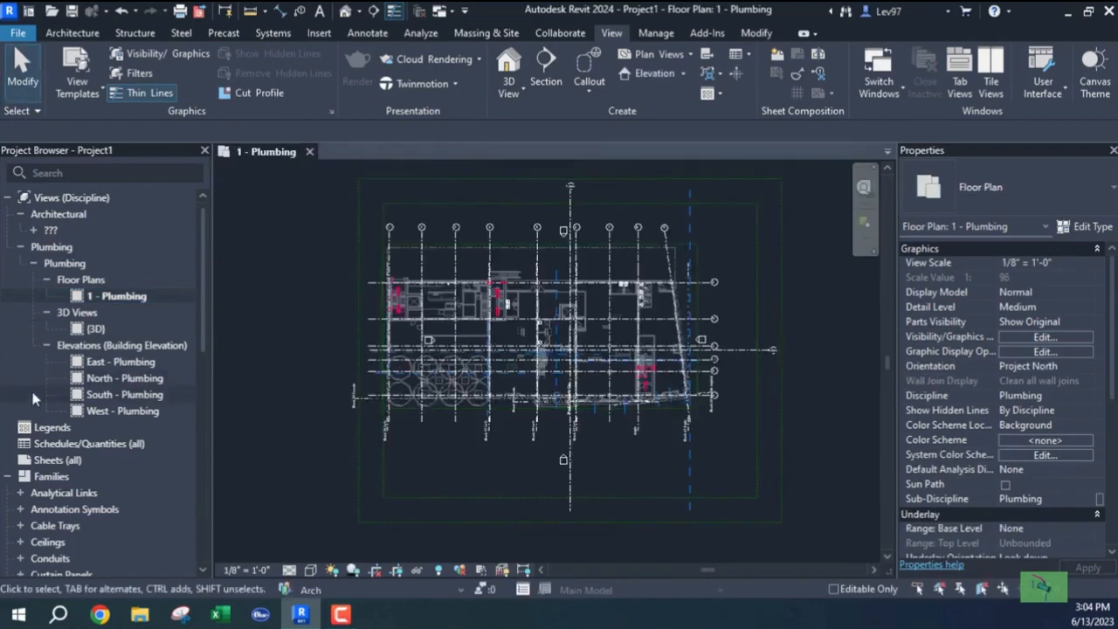
# Open the Block 39 - Parapet floor plan and close the 1 - Plumbing view.
pyautogui.click(33, 230)
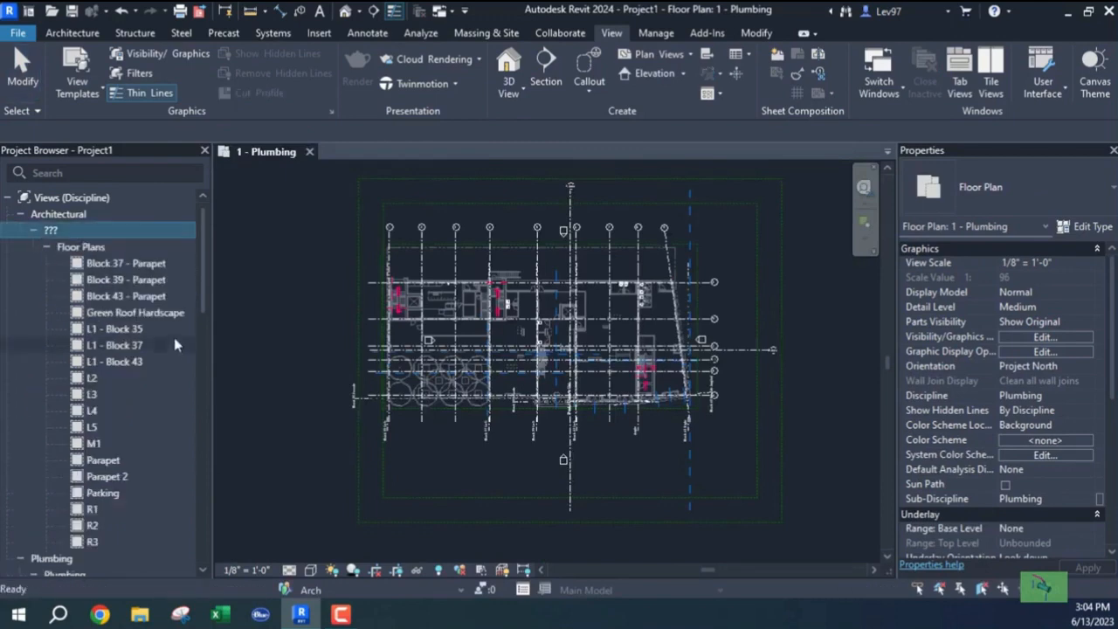
pyautogui.doubleClick(105, 280)
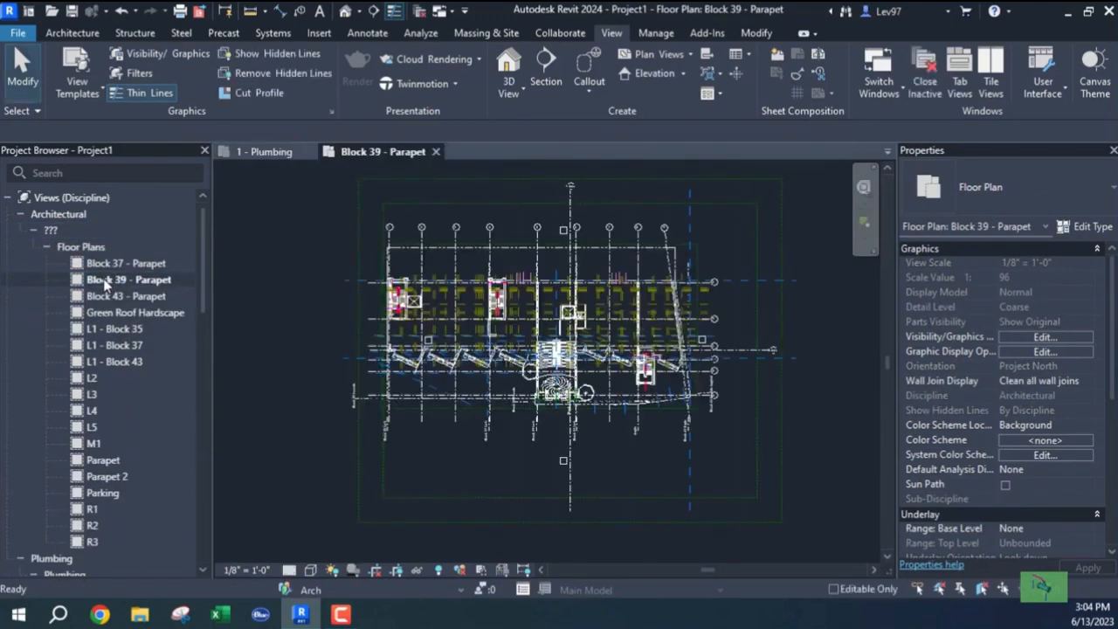
pyautogui.click(277, 151)
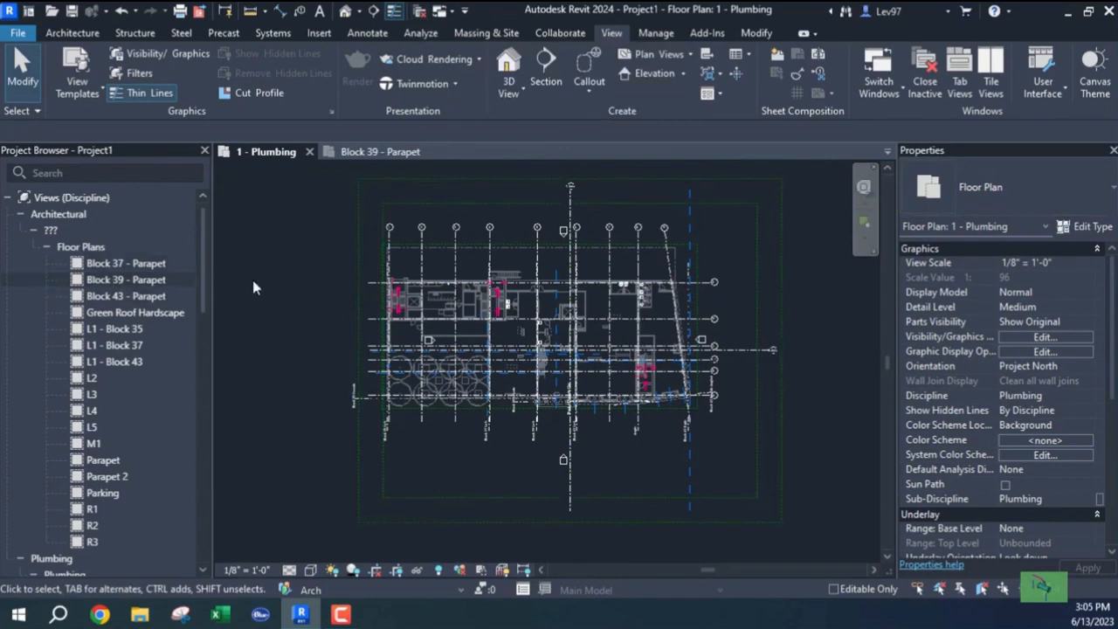
pyautogui.click(310, 152)
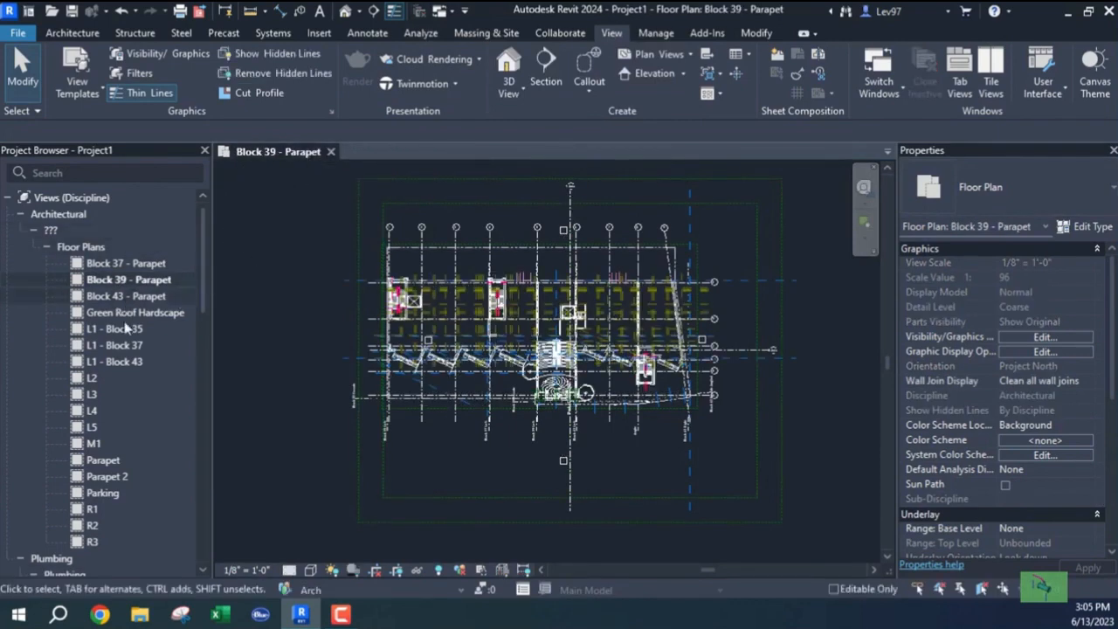
pyautogui.scroll(-5, 127, 328)
pyautogui.click(111, 360)
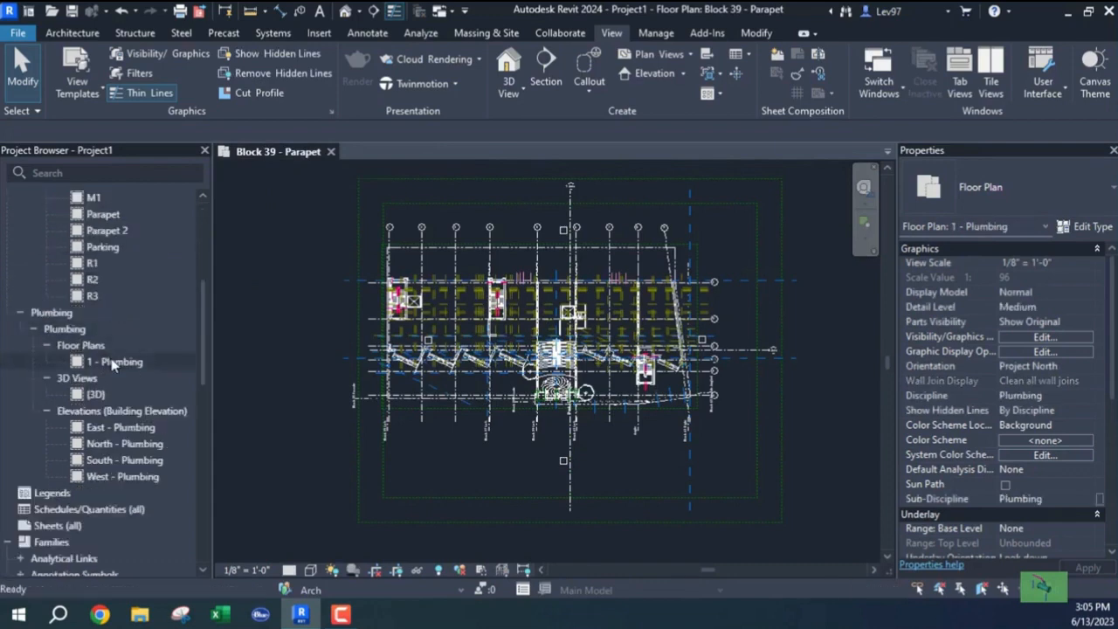
# Delete the 1 - Plumbing floor plan from the Project Browser.
pyautogui.rightClick(111, 361)
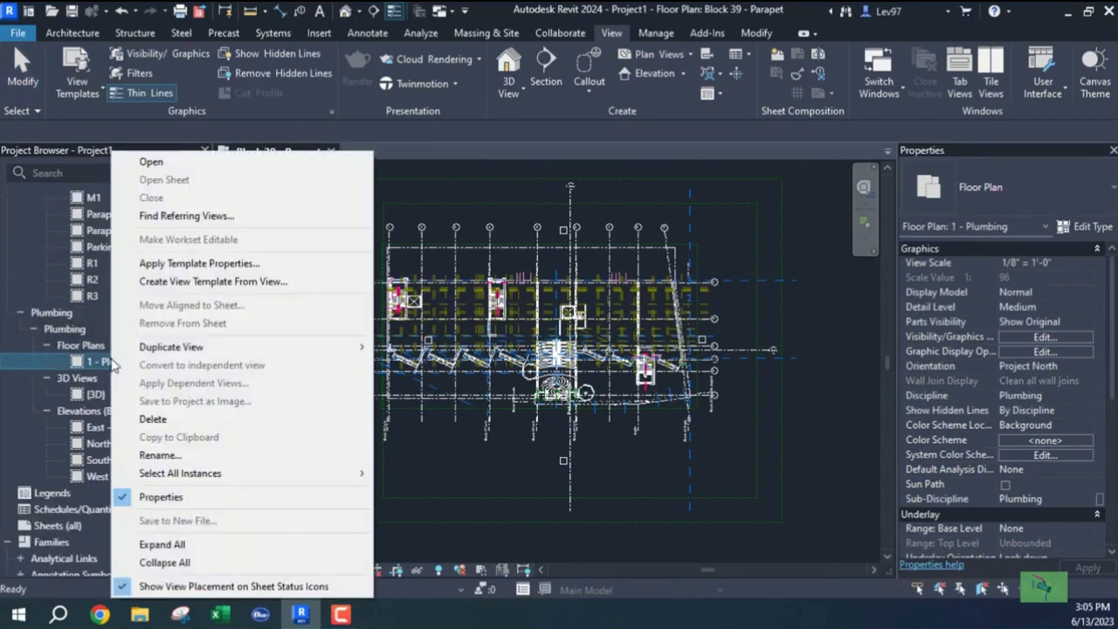
pyautogui.click(153, 418)
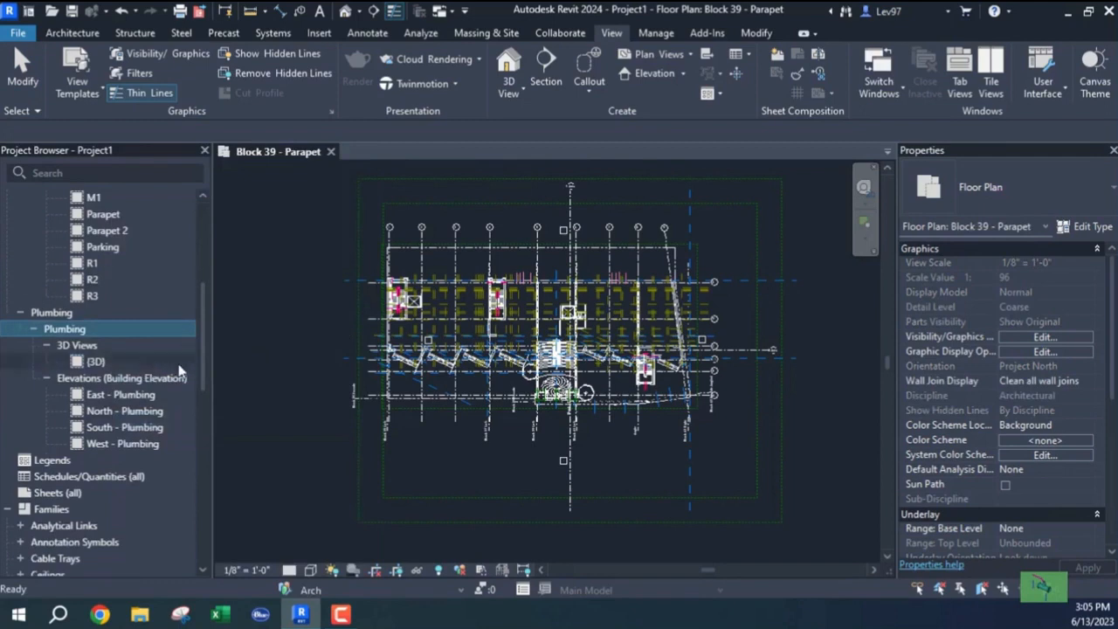
pyautogui.moveTo(205, 367); pyautogui.dragTo(209, 250)
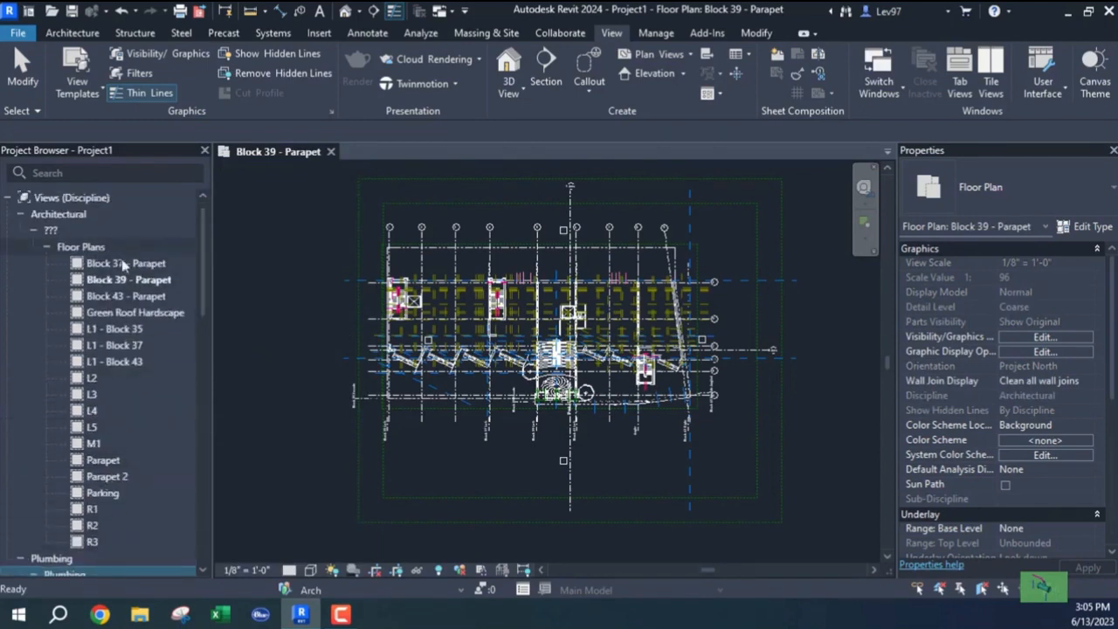
pyautogui.scroll(-5, 114, 493)
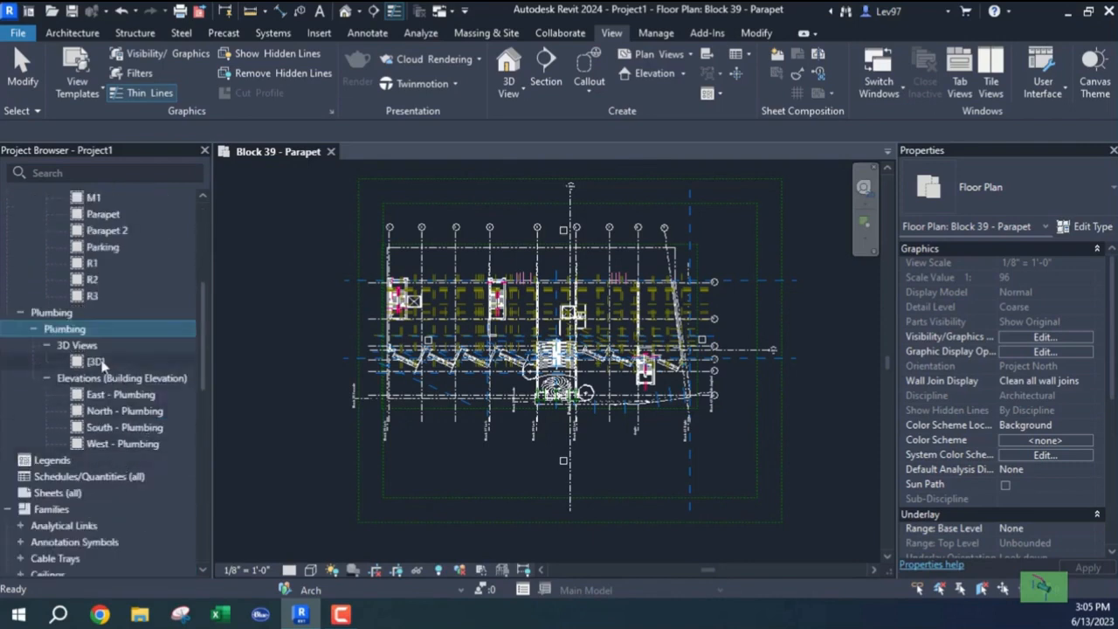
# Briefly open the East - Plumbing elevation, then close it, leaving Block 39 - Parapet showing.
pyautogui.click(126, 396)
pyautogui.doubleClick(127, 398)
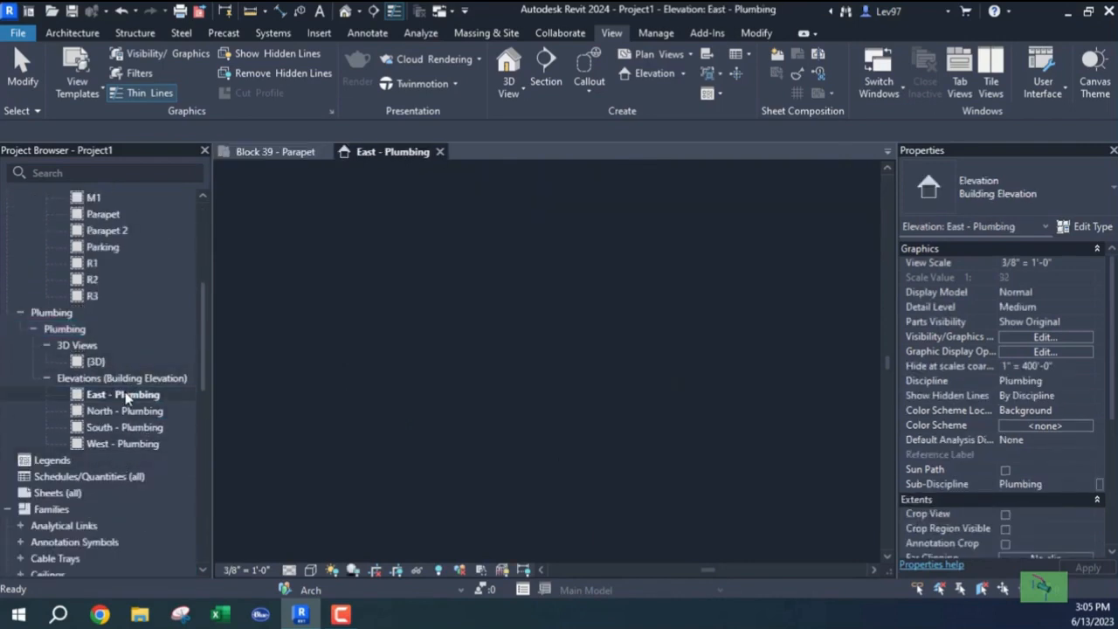
pyautogui.scroll(6, 510, 381)
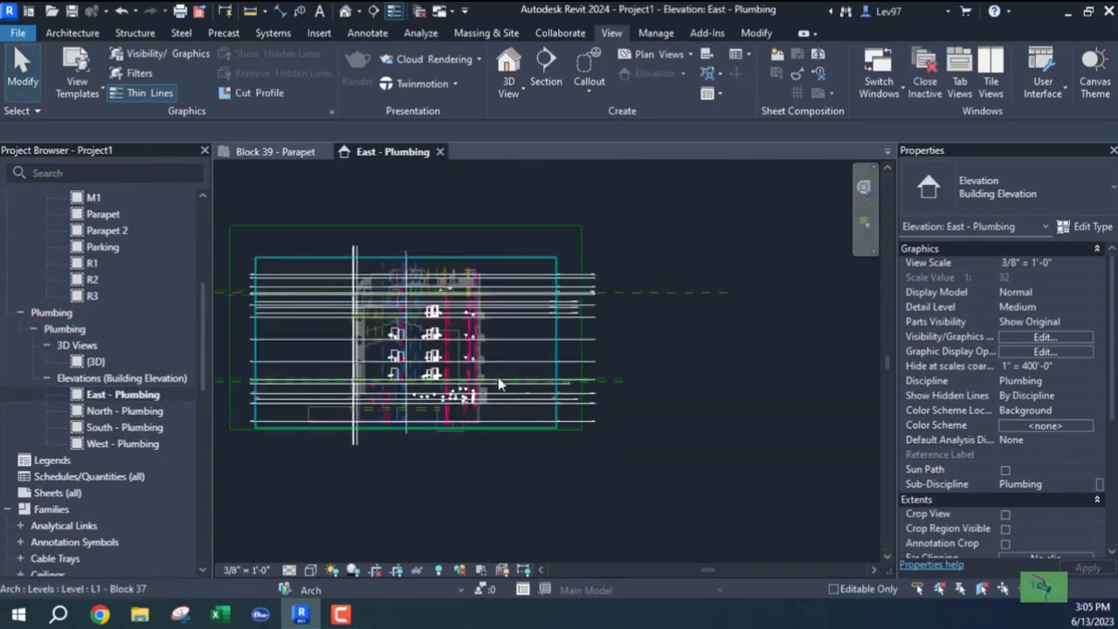
pyautogui.click(276, 154)
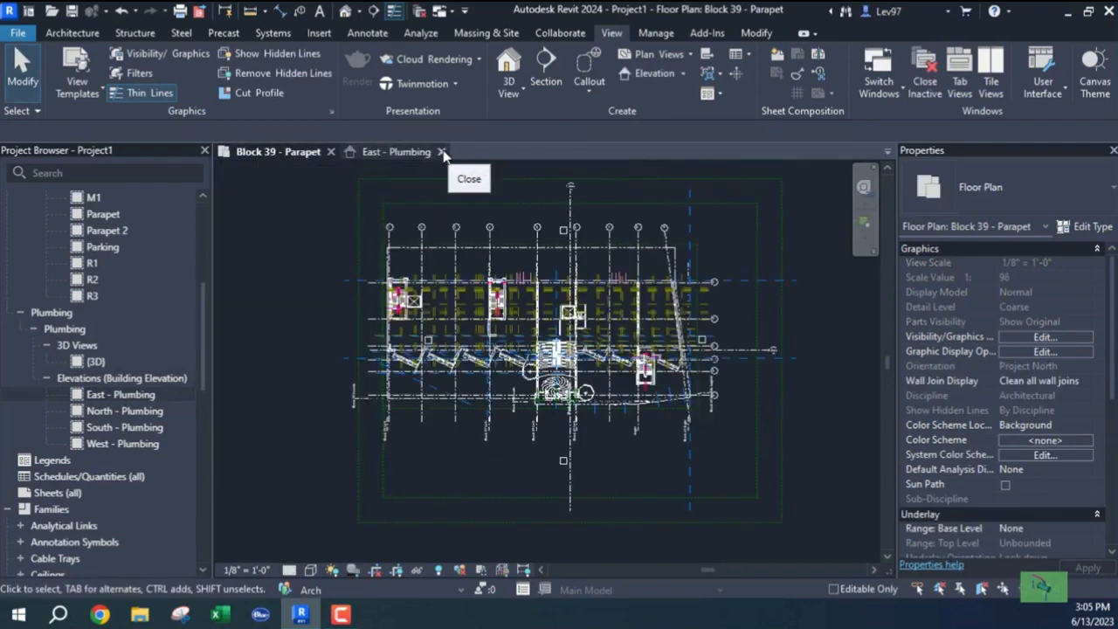
pyautogui.click(441, 154)
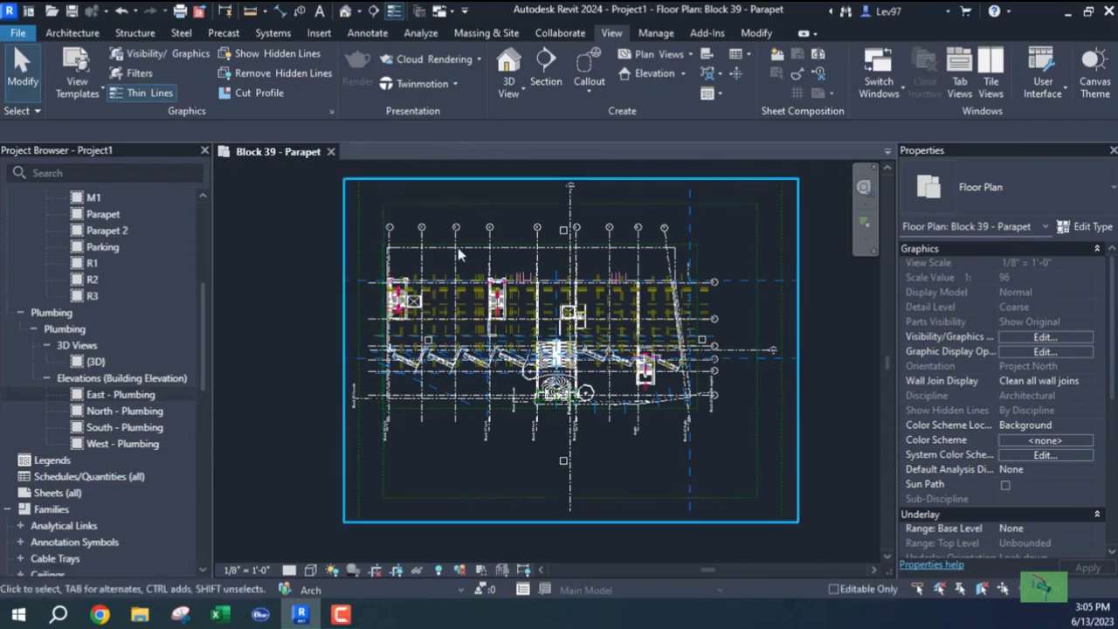
pyautogui.moveTo(349, 352); pyautogui.dragTo(307, 347, button='middle')
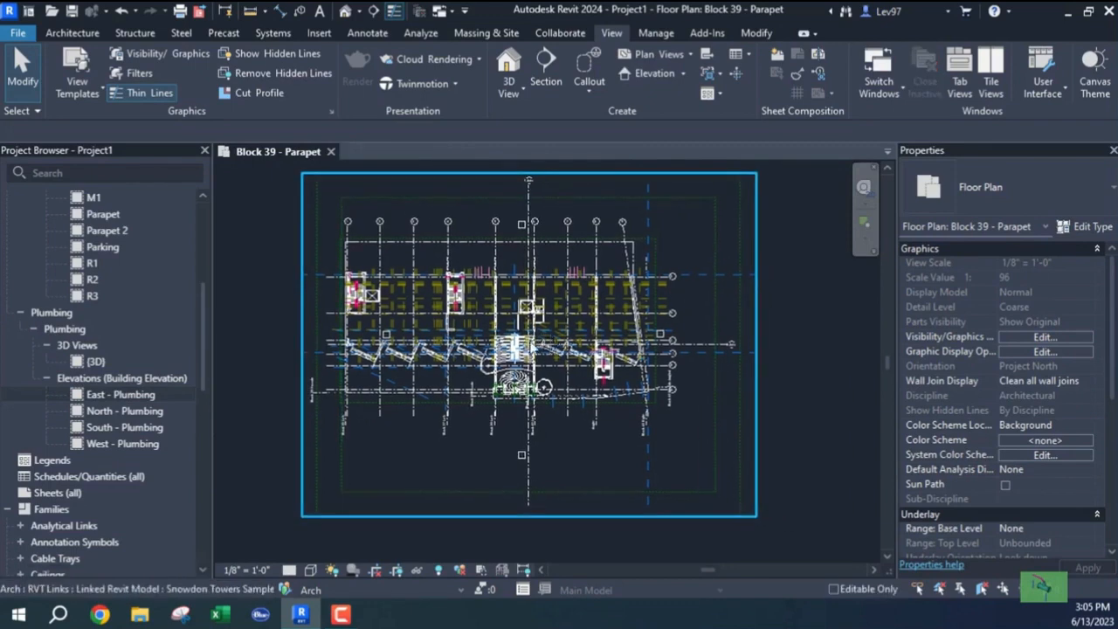
pyautogui.scroll(1, 527, 347)
pyautogui.scroll(-1, 524, 336)
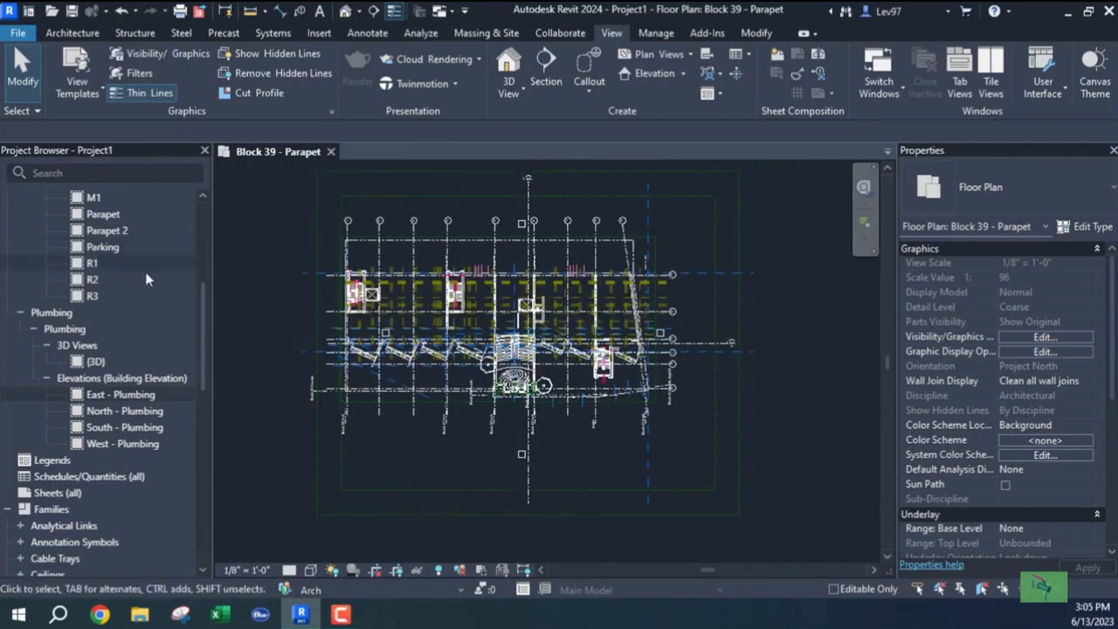
pyautogui.scroll(5, 145, 271)
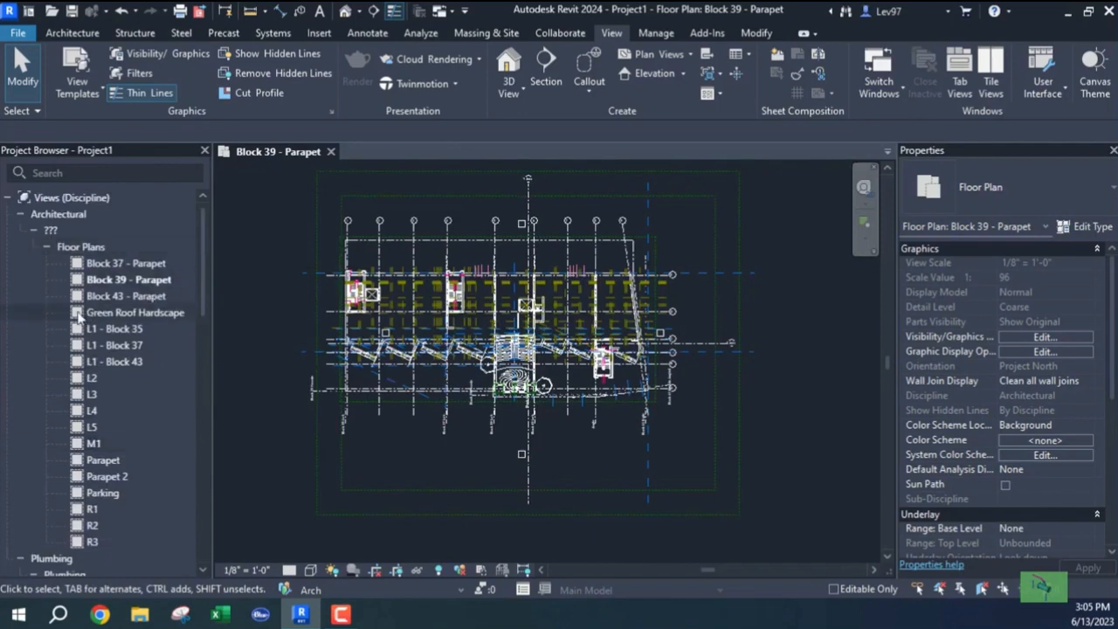
pyautogui.click(118, 336)
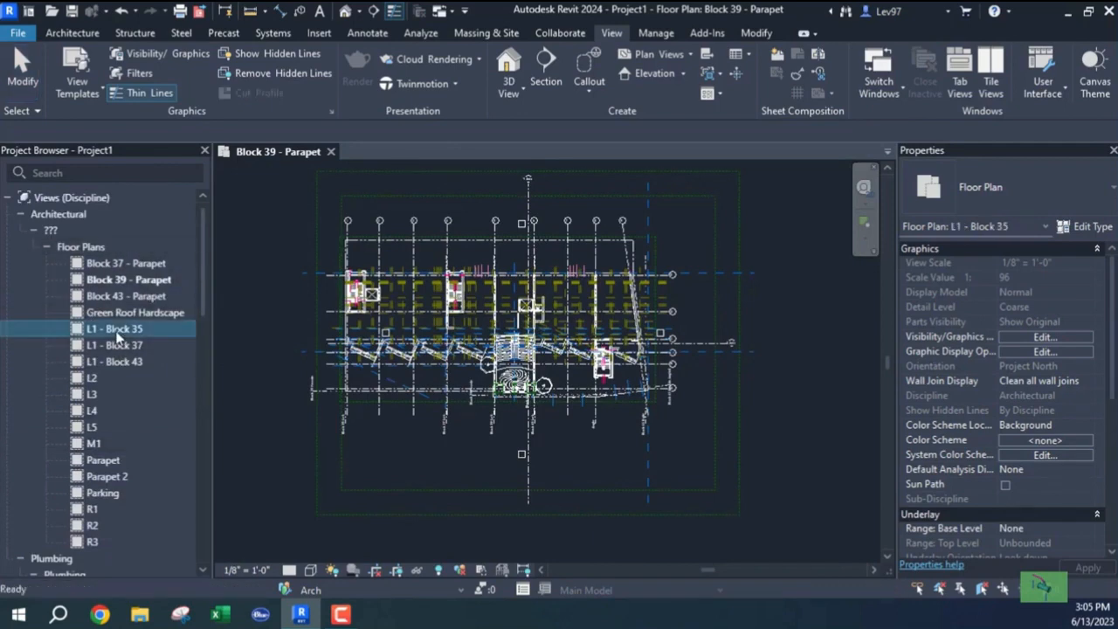
# Open the L1 - Block 35 floor plan and pan to centre the linked building layout.
pyautogui.doubleClick(118, 336)
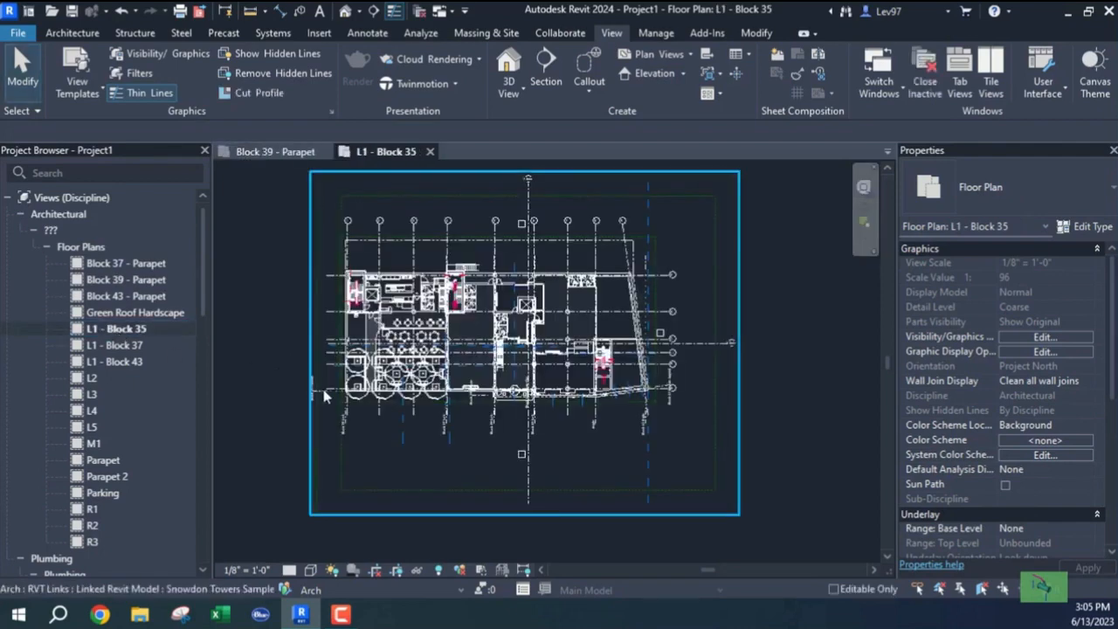
pyautogui.moveTo(531, 352)
pyautogui.mouseDown(button='middle')
pyautogui.moveTo(436, 378)
pyautogui.moveTo(535, 363)
pyautogui.mouseUp(button='middle')
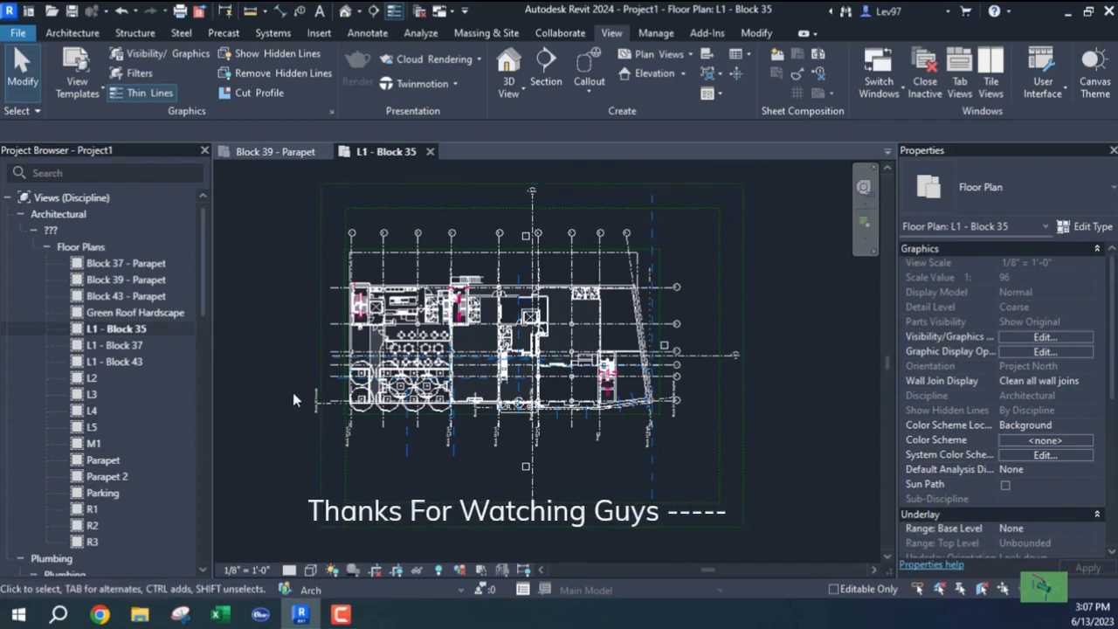
pyautogui.moveTo(293, 392); pyautogui.dragTo(300, 417, button='middle')
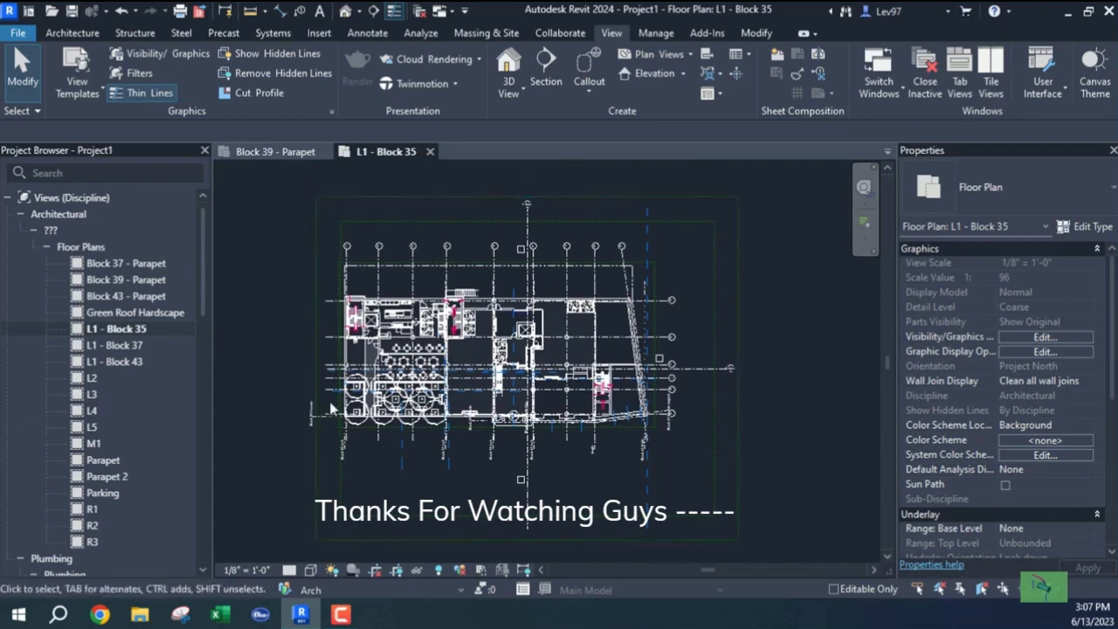